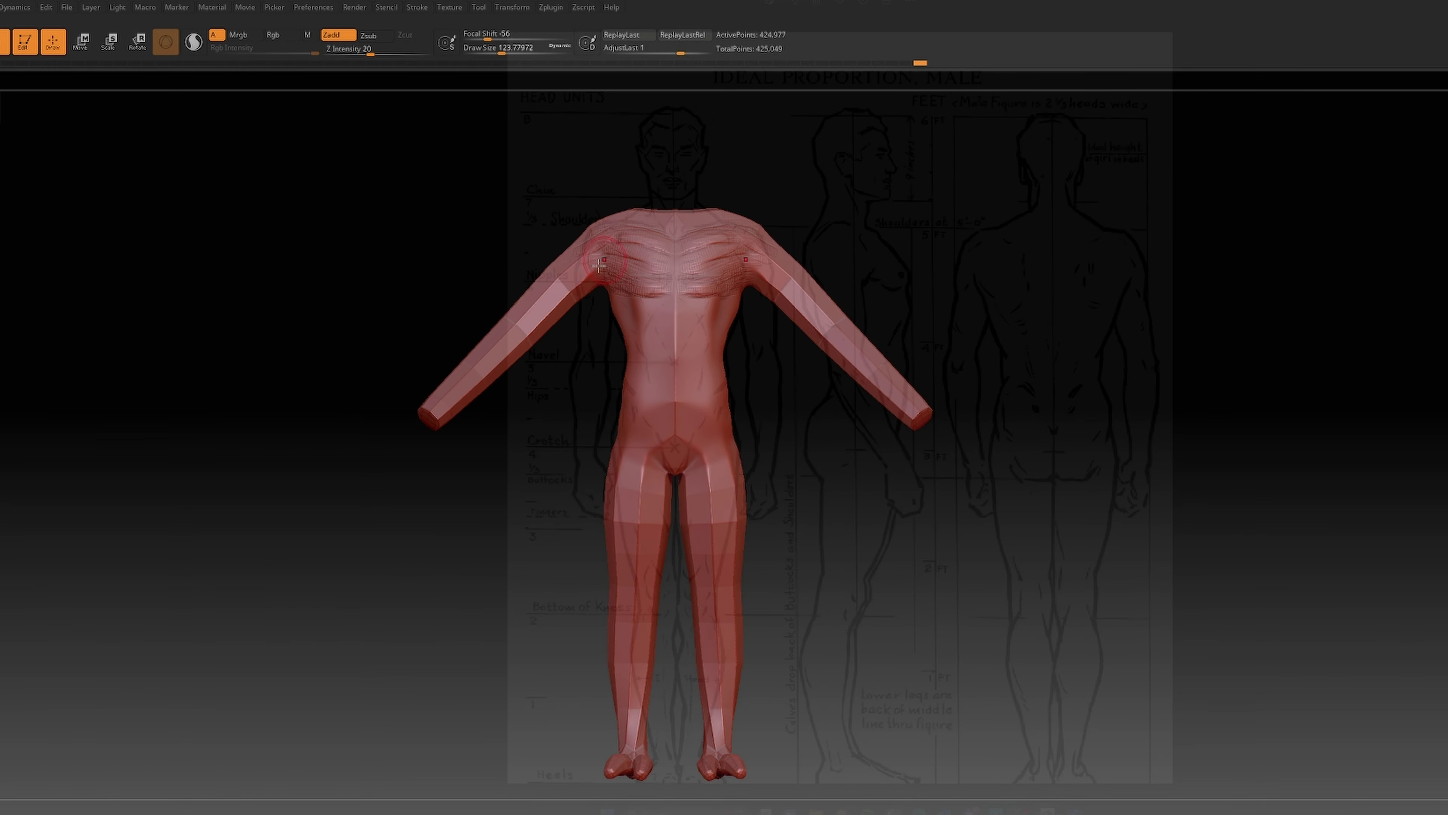
- Build up clay strokes around the shoulder and chest, and sculpt muscle forms along the lower back and waist
{"action": "left_click_drag", "start_coordinate": [765, 353], "coordinate": [692, 387]}
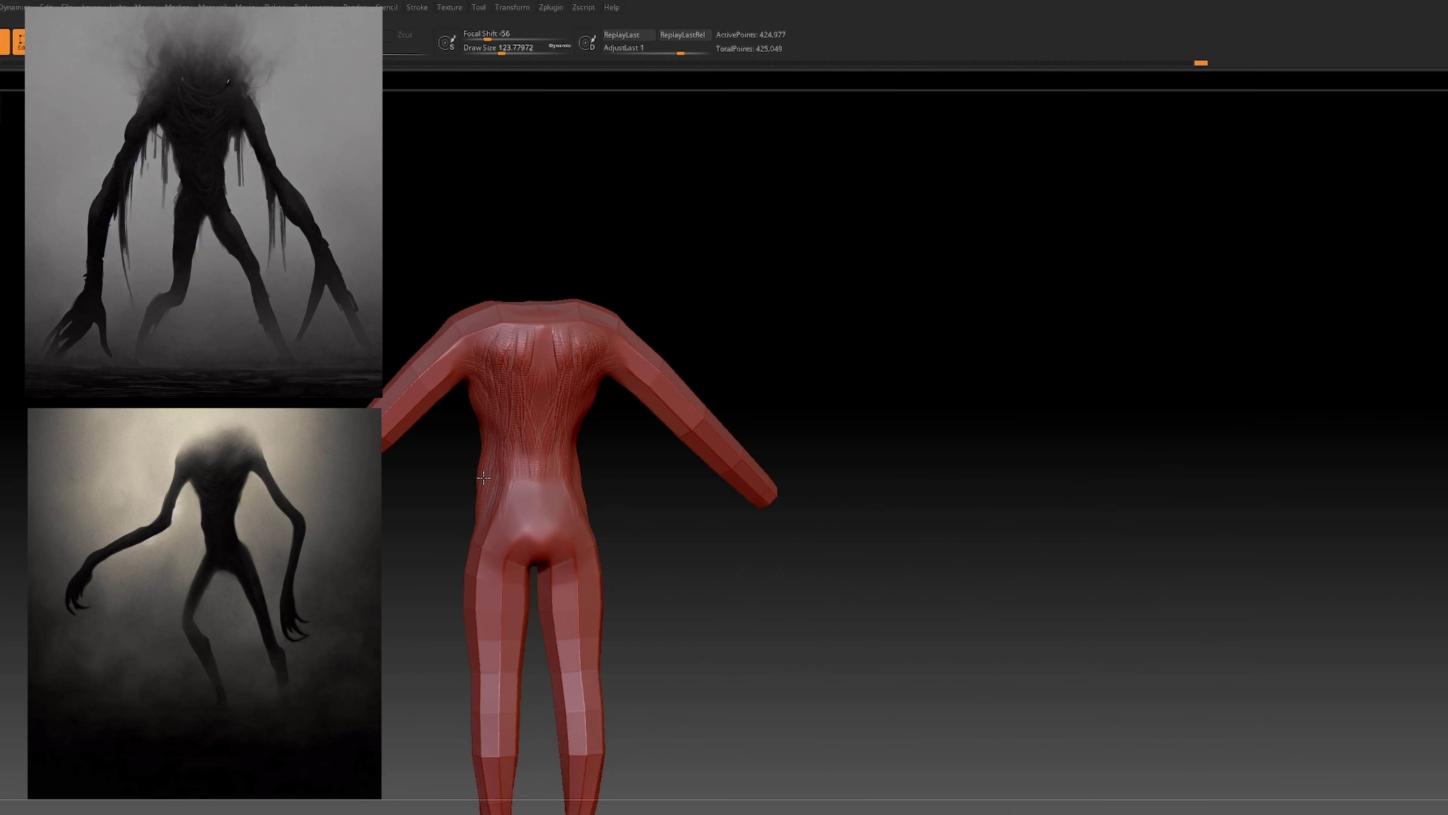
{"action": "left_click_drag", "start_coordinate": [483, 479], "coordinate": [515, 489]}
{"action": "left_click_drag", "start_coordinate": [679, 554], "coordinate": [581, 553]}
{"action": "left_click_drag", "start_coordinate": [522, 517], "coordinate": [548, 550]}
{"action": "right_click_drag", "start_coordinate": [557, 492], "coordinate": [705, 549]}
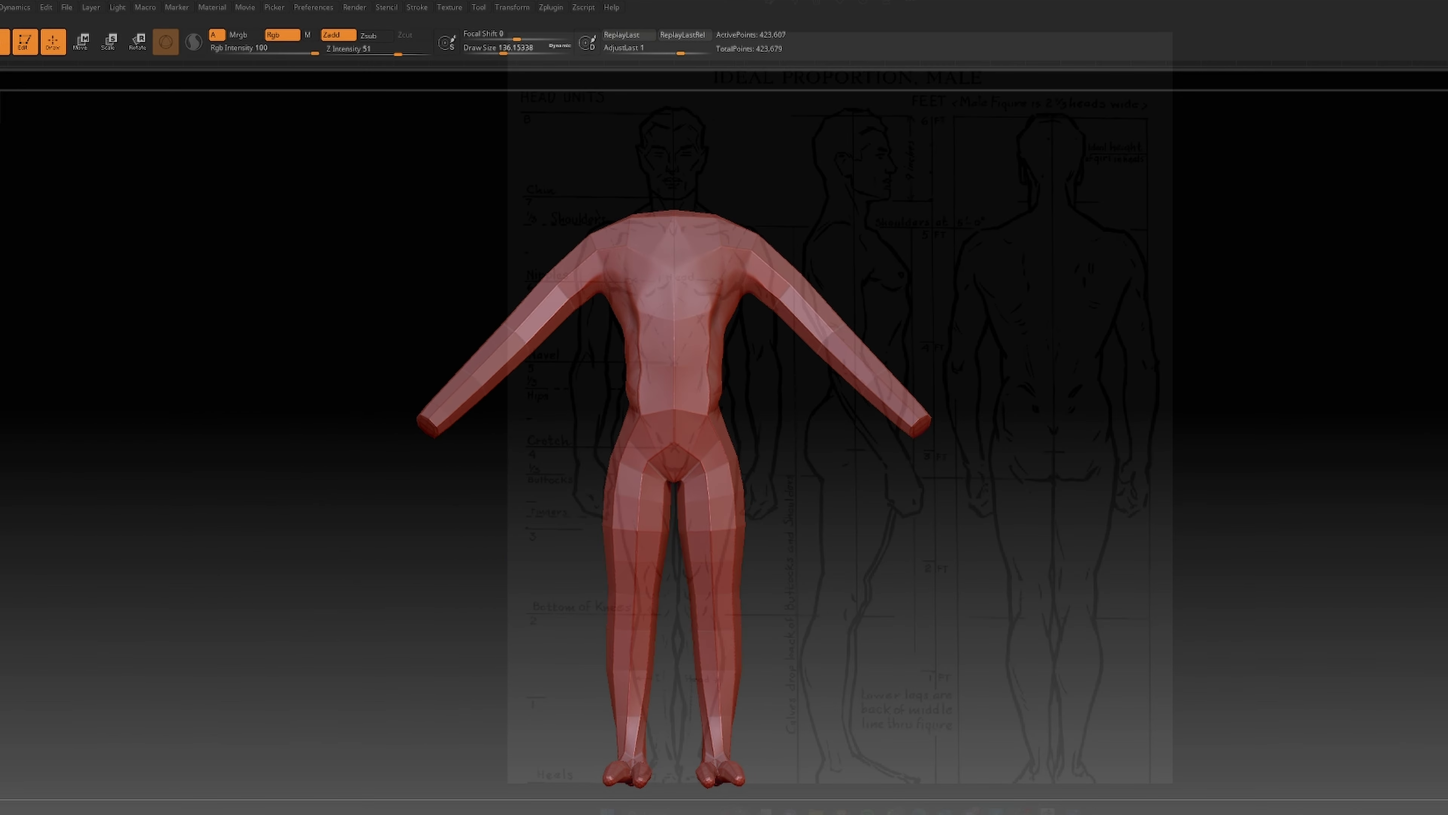
- Enlarge the Move brush to a Draw Size of about 228 and reshape the sides of the torso and waist
{"action": "key", "text": "space"}
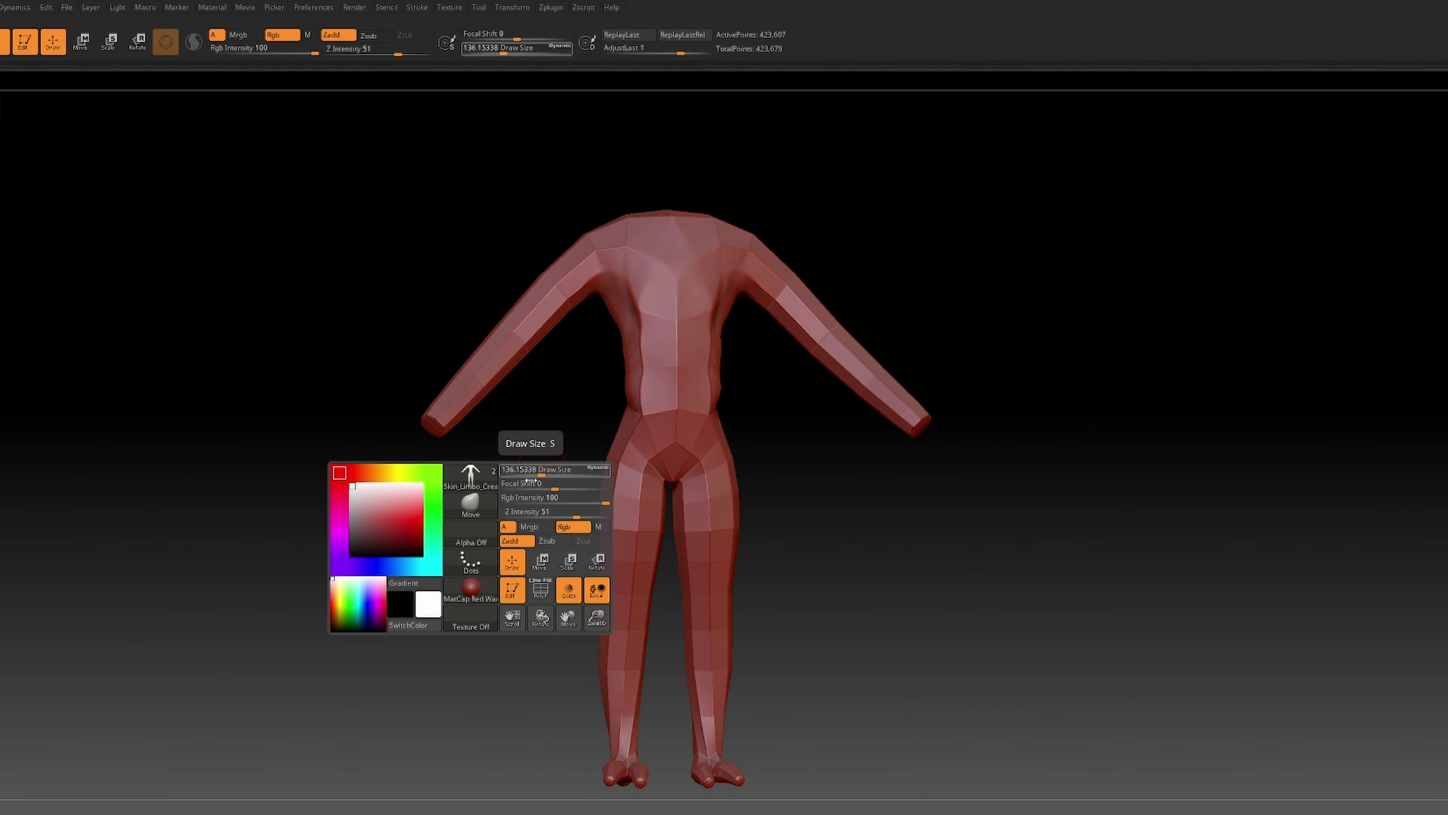
{"action": "left_click_drag", "start_coordinate": [543, 486], "coordinate": [556, 486]}
{"action": "key", "text": "space"}
{"action": "right_click_drag", "start_coordinate": [556, 453], "coordinate": [551, 454], "text": "alt"}
{"action": "left_click_drag", "start_coordinate": [630, 402], "coordinate": [623, 363]}
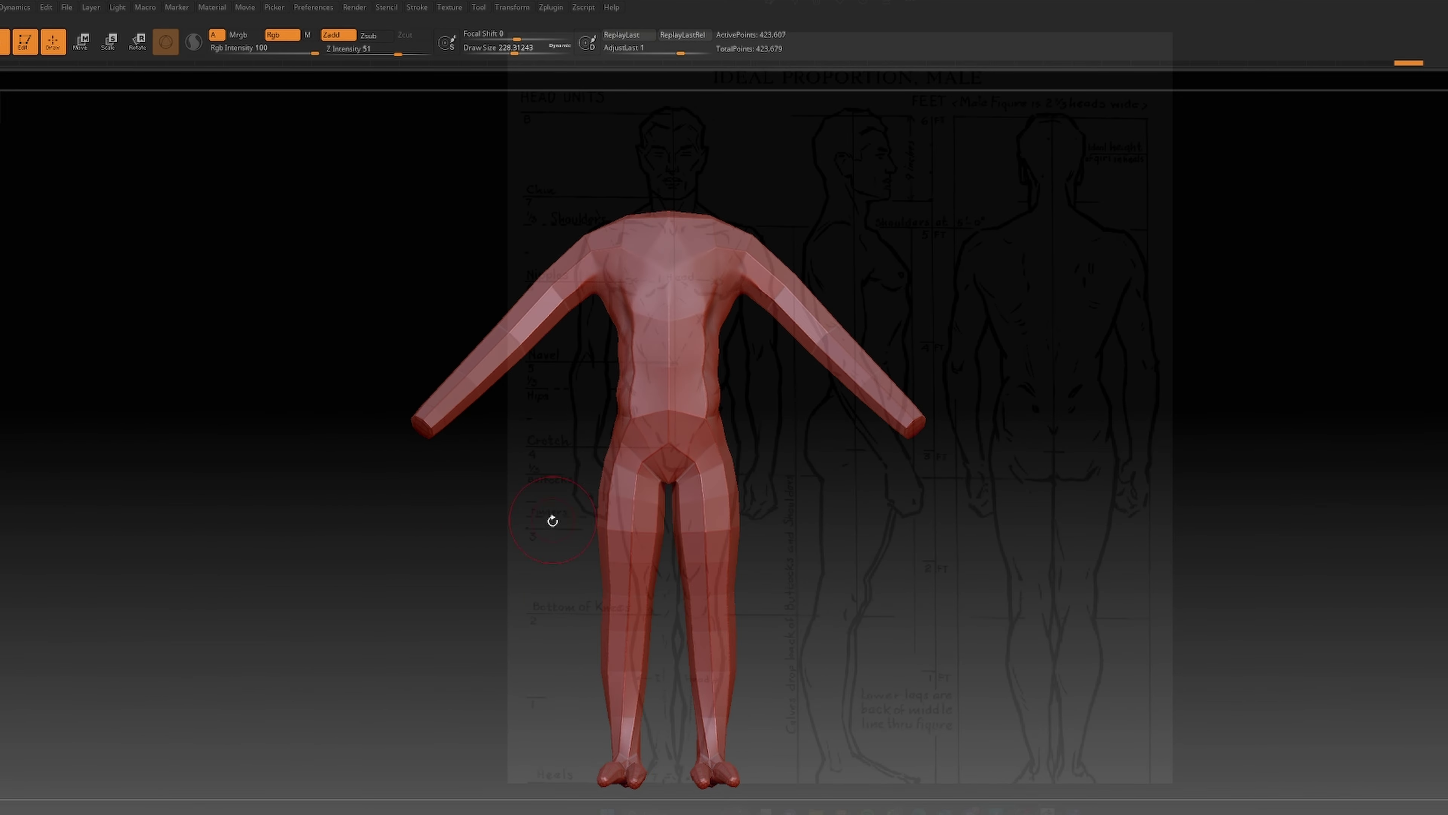
{"action": "left_click_drag", "start_coordinate": [528, 491], "coordinate": [514, 491], "text": "ctrl"}
{"action": "right_click_drag", "start_coordinate": [511, 468], "coordinate": [517, 465], "text": "alt"}
{"action": "mouse_move", "coordinate": [727, 321]}
{"action": "left_mouse_down"}
{"action": "mouse_move", "coordinate": [737, 314]}
{"action": "mouse_move", "coordinate": [729, 337]}
{"action": "left_mouse_up"}
{"action": "left_click_drag", "start_coordinate": [723, 408], "coordinate": [727, 413]}
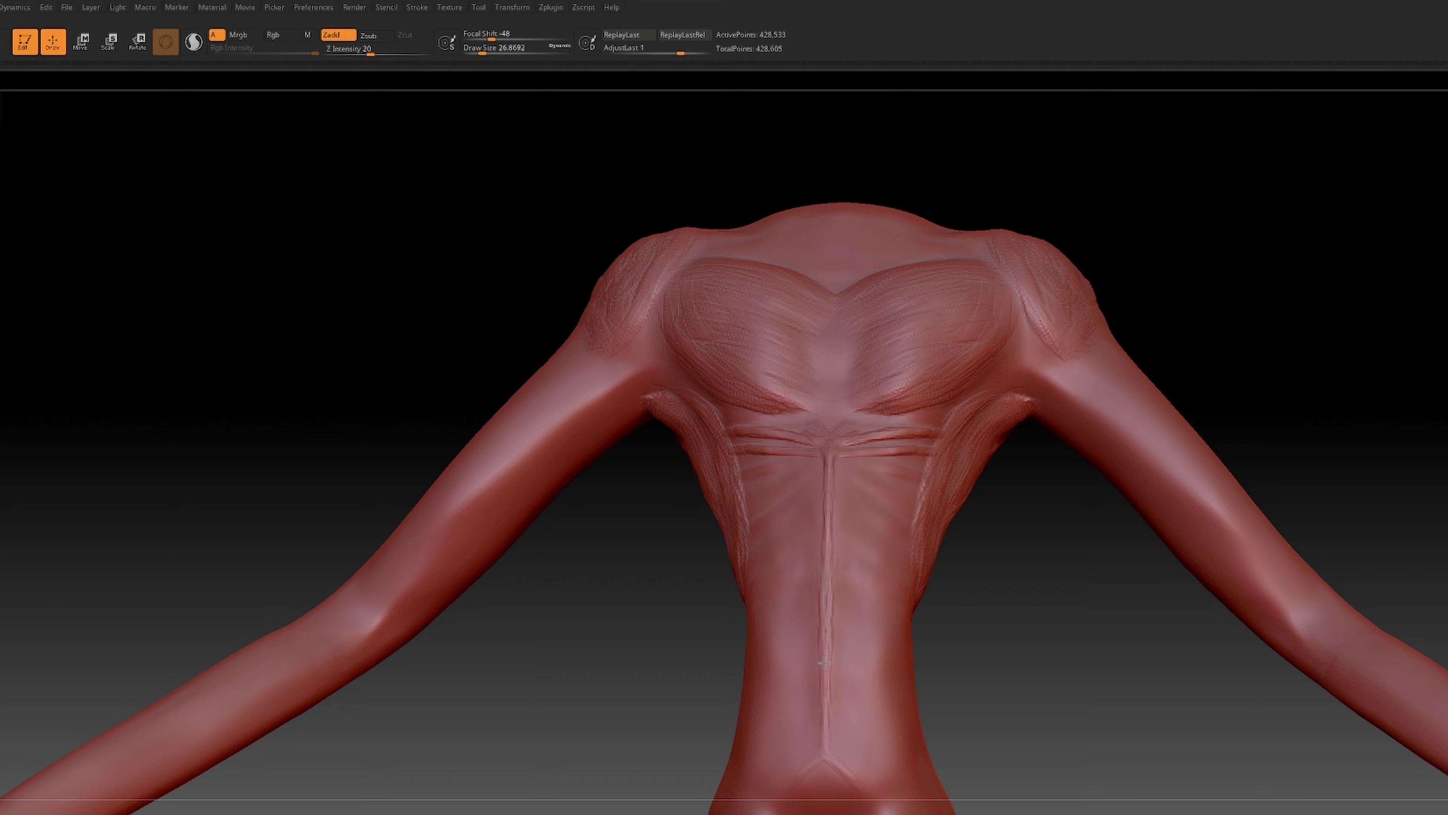
- Set the Draw Size to about 41 and sculpt a vertical ridge along the middle of the rib cage
{"action": "right_click_drag", "start_coordinate": [825, 663], "coordinate": [803, 449]}
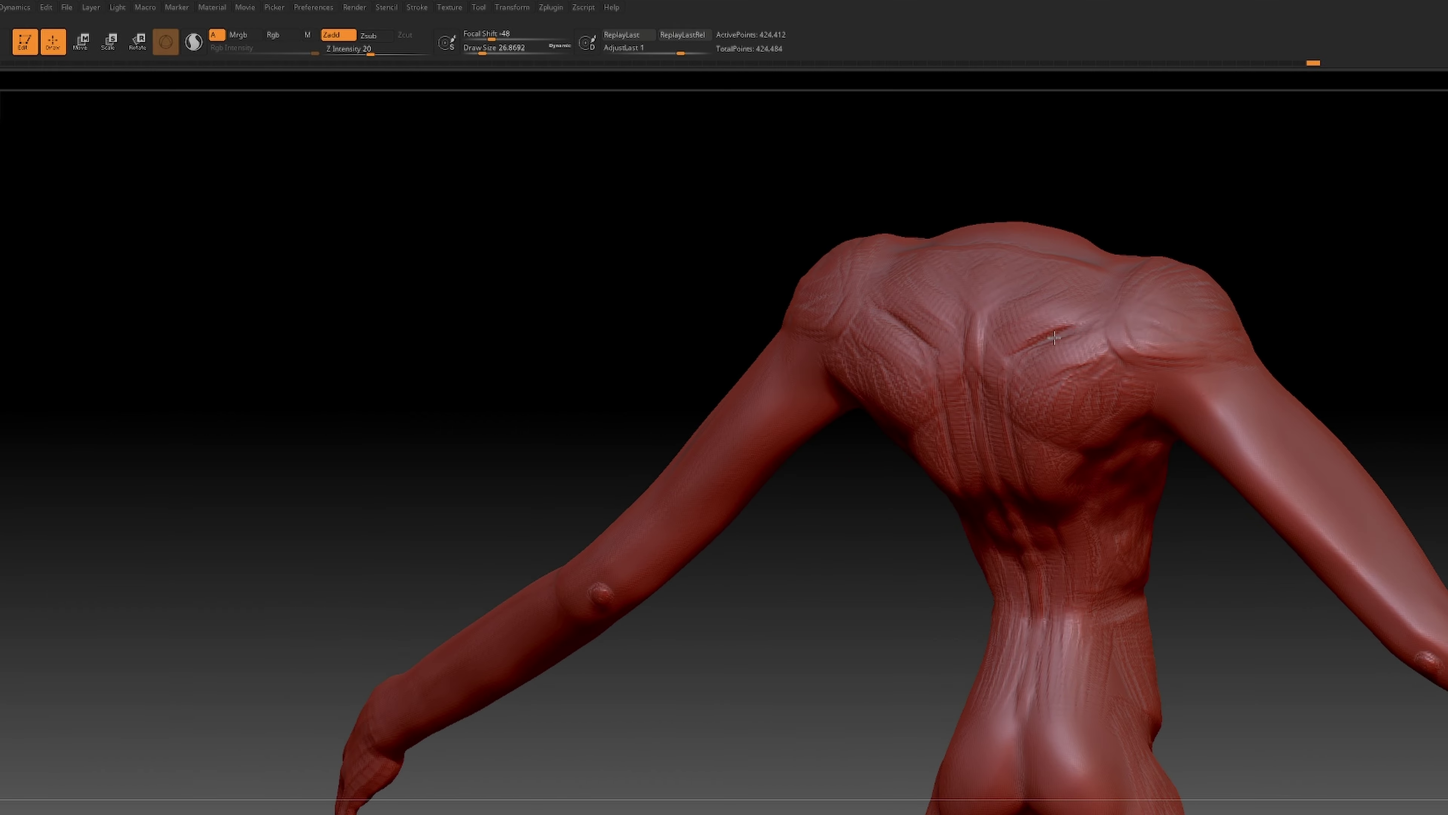
{"action": "mouse_move", "coordinate": [1069, 332]}
{"action": "right_mouse_down"}
{"action": "mouse_move", "coordinate": [895, 553]}
{"action": "mouse_move", "coordinate": [952, 502]}
{"action": "mouse_move", "coordinate": [918, 528]}
{"action": "mouse_move", "coordinate": [910, 610]}
{"action": "right_mouse_up"}
{"action": "mouse_move", "coordinate": [990, 548]}
{"action": "right_mouse_down"}
{"action": "mouse_move", "coordinate": [1008, 492]}
{"action": "mouse_move", "coordinate": [906, 595]}
{"action": "mouse_move", "coordinate": [908, 580]}
{"action": "right_mouse_up"}
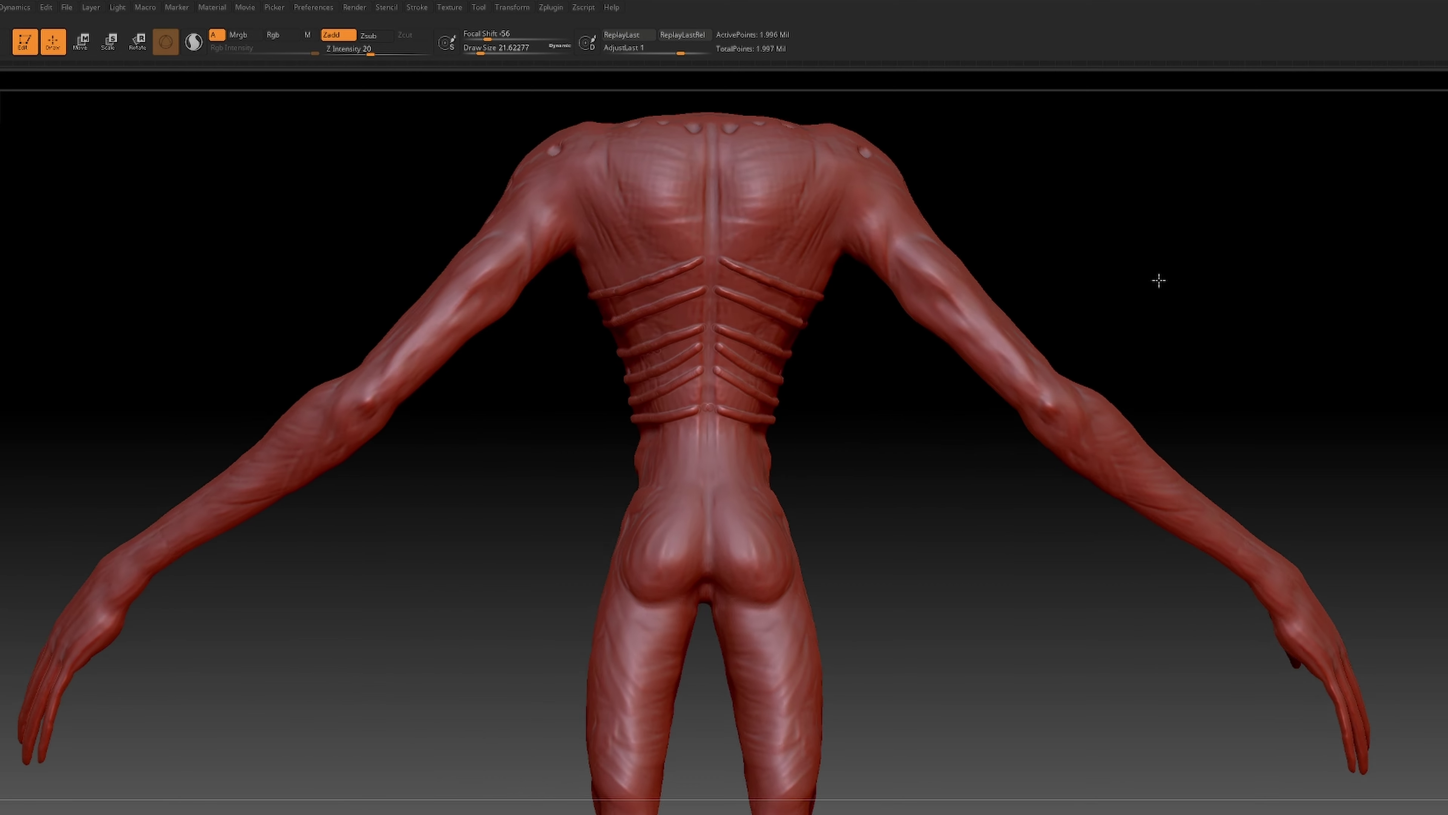
{"action": "right_click_drag", "start_coordinate": [1157, 279], "coordinate": [884, 509]}
{"action": "left_click_drag", "start_coordinate": [481, 50], "coordinate": [486, 51]}
{"action": "left_click_drag", "start_coordinate": [690, 265], "coordinate": [685, 622]}
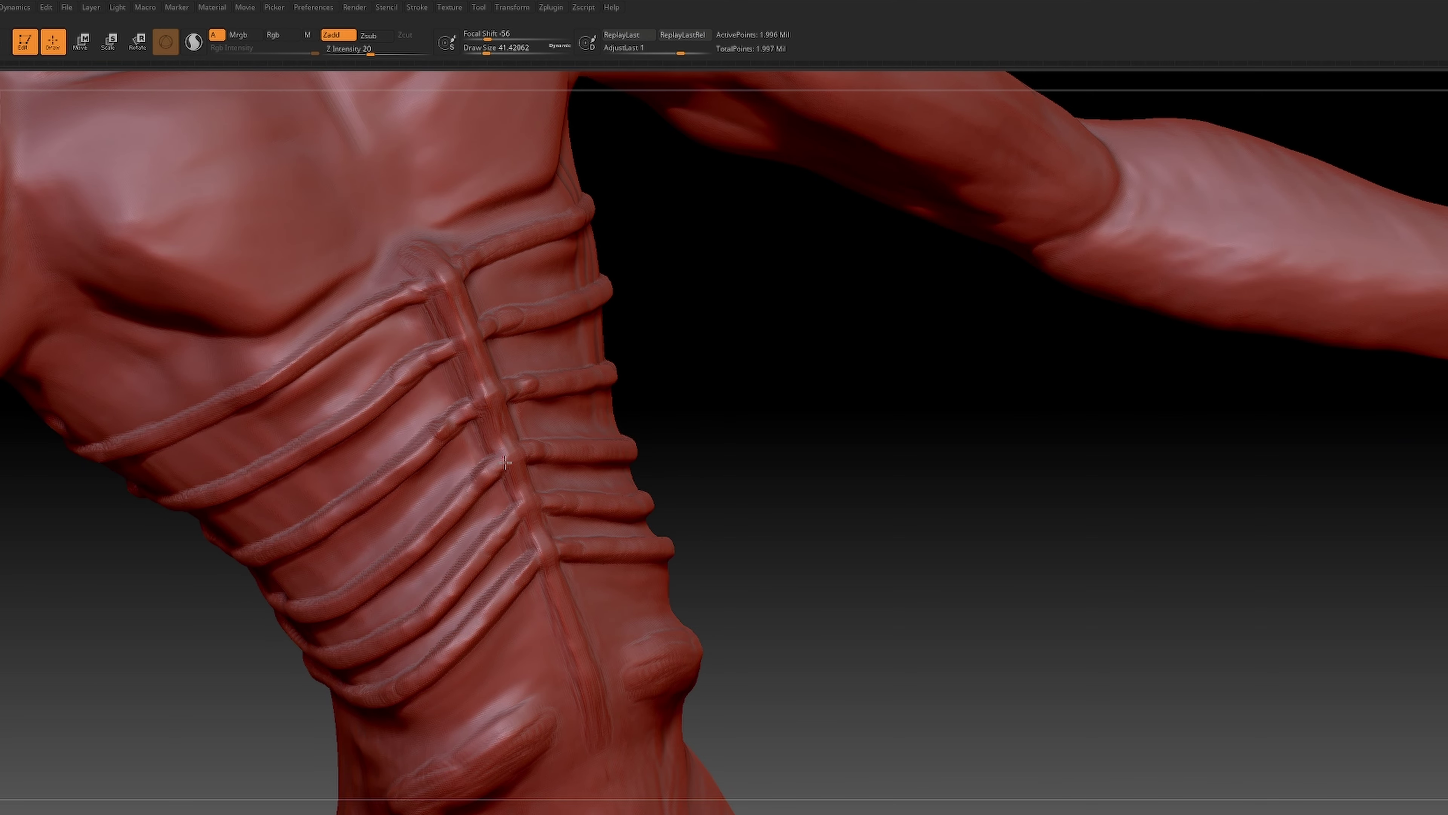
{"action": "right_click_drag", "start_coordinate": [509, 438], "coordinate": [505, 471]}
{"action": "mouse_move", "coordinate": [728, 742]}
{"action": "right_mouse_down"}
{"action": "mouse_move", "coordinate": [908, 543]}
{"action": "mouse_move", "coordinate": [753, 533]}
{"action": "right_mouse_up"}
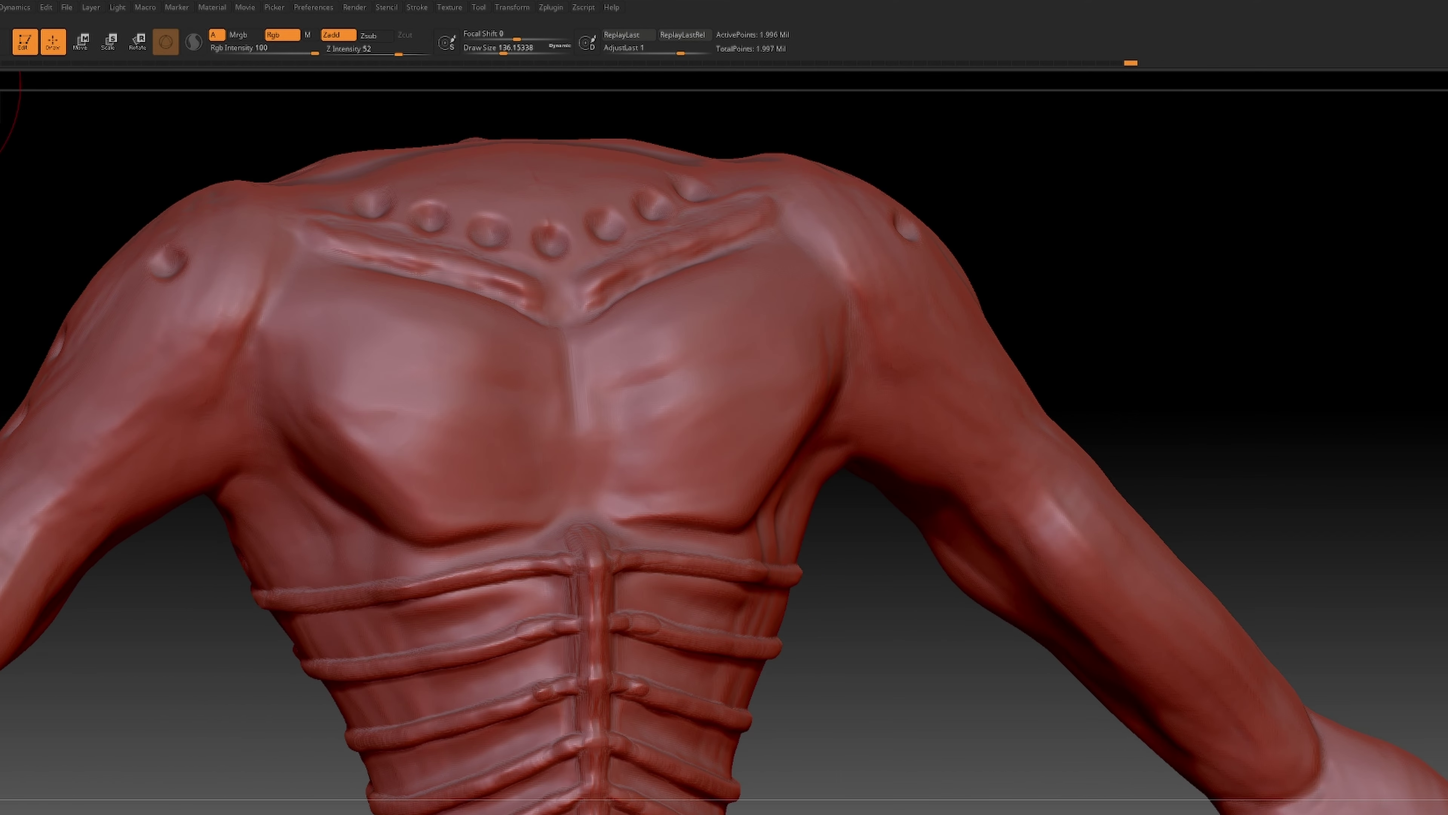
- Set the clay brush's Draw Size to about 33 and sculpt fanned muscle fibres across both pectorals
{"action": "left_click", "coordinate": [1, 171]}
{"action": "left_click", "coordinate": [55, 204]}
{"action": "left_click", "coordinate": [484, 50]}
{"action": "mouse_move", "coordinate": [812, 279]}
{"action": "left_mouse_down"}
{"action": "mouse_move", "coordinate": [596, 351]}
{"action": "mouse_move", "coordinate": [821, 321]}
{"action": "left_mouse_up"}
{"action": "left_click_drag", "start_coordinate": [607, 427], "coordinate": [824, 324]}
{"action": "left_click_drag", "start_coordinate": [601, 366], "coordinate": [826, 294]}
{"action": "left_click_drag", "start_coordinate": [599, 464], "coordinate": [821, 348]}
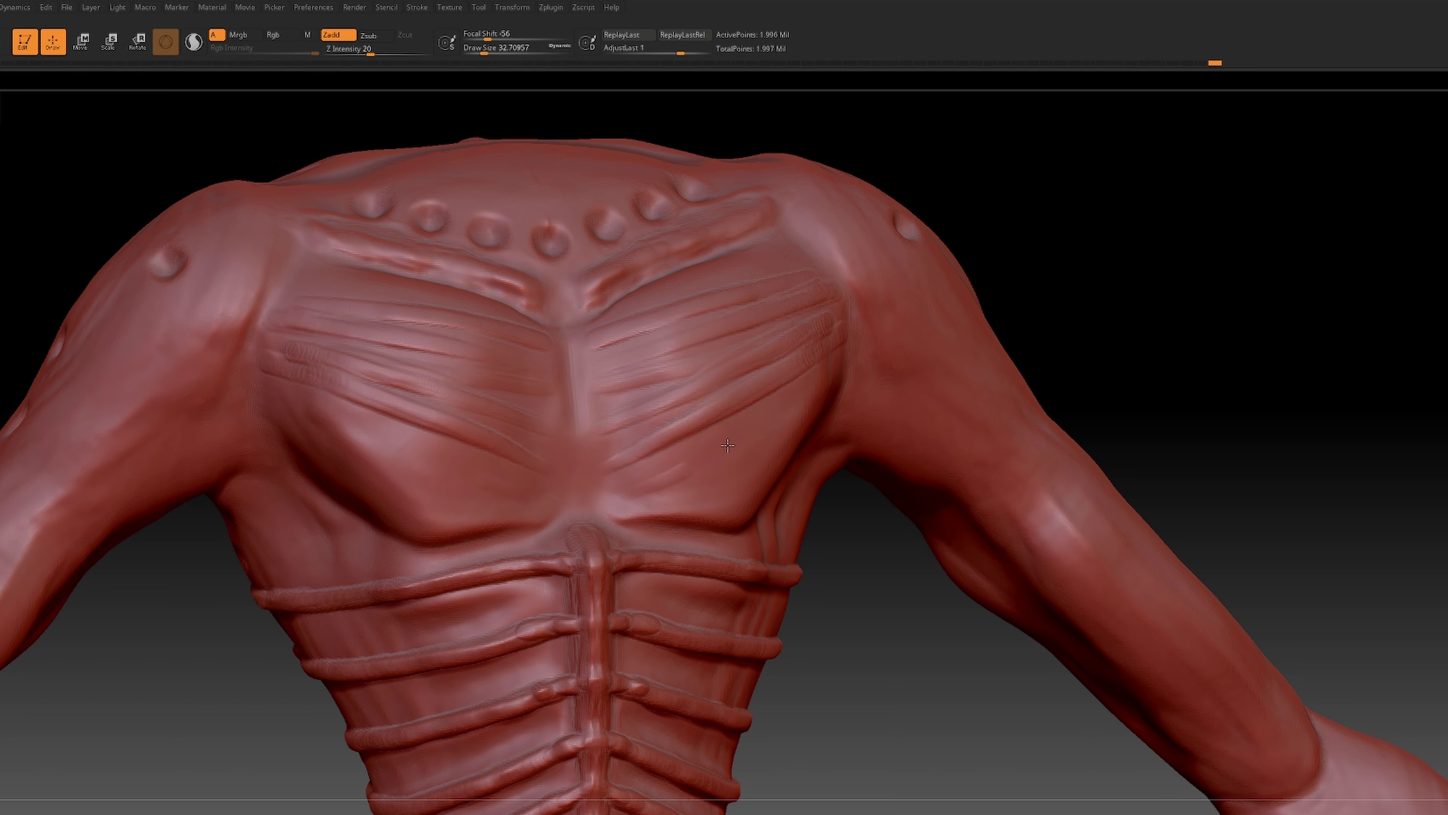
{"action": "left_click_drag", "start_coordinate": [631, 488], "coordinate": [818, 374]}
{"action": "left_click_drag", "start_coordinate": [702, 488], "coordinate": [813, 402]}
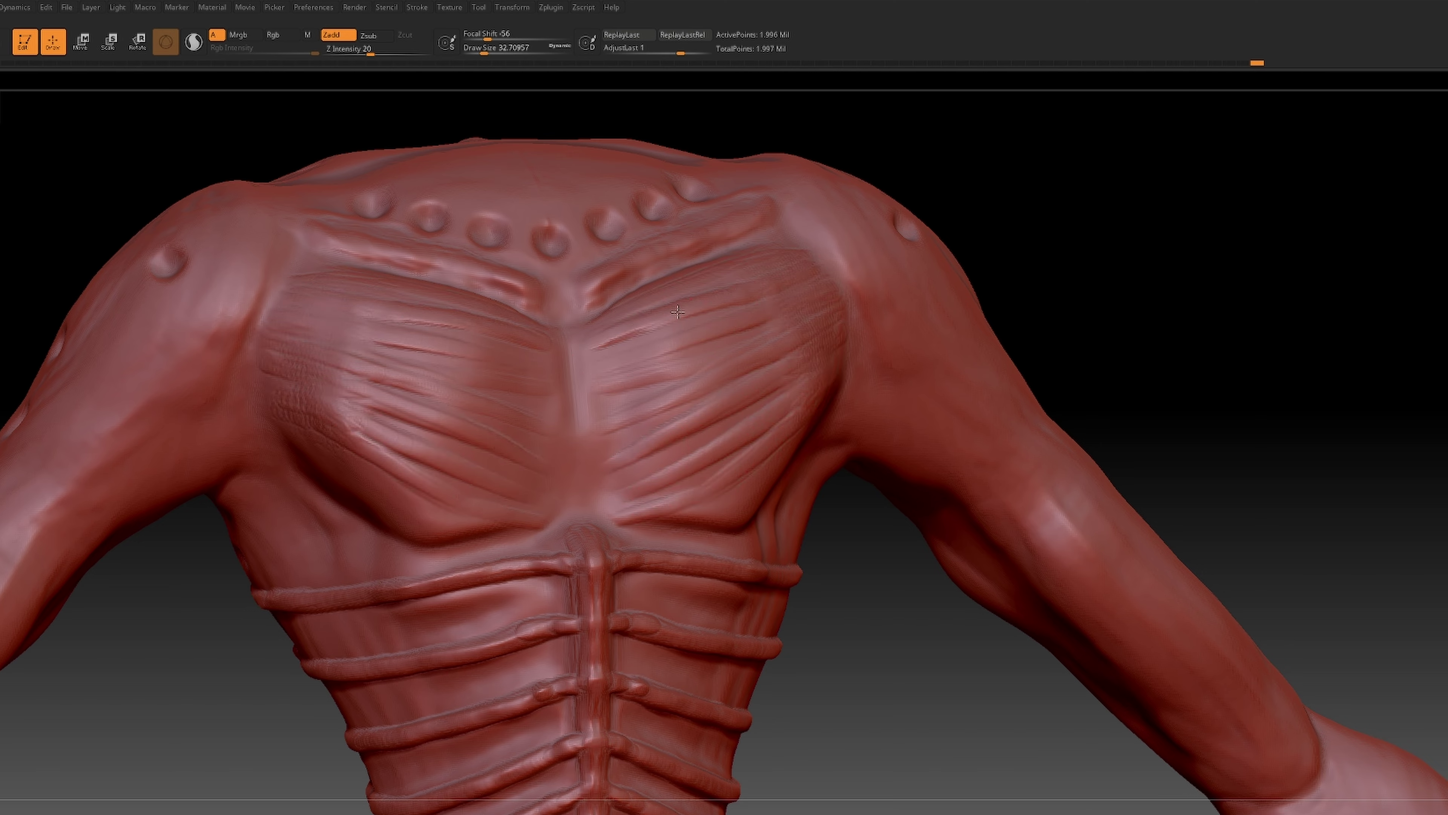
{"action": "left_click_drag", "start_coordinate": [695, 334], "coordinate": [570, 394]}
{"action": "mouse_move", "coordinate": [724, 365]}
{"action": "left_mouse_down"}
{"action": "mouse_move", "coordinate": [625, 445]}
{"action": "mouse_move", "coordinate": [596, 497]}
{"action": "mouse_move", "coordinate": [799, 426]}
{"action": "left_mouse_up"}
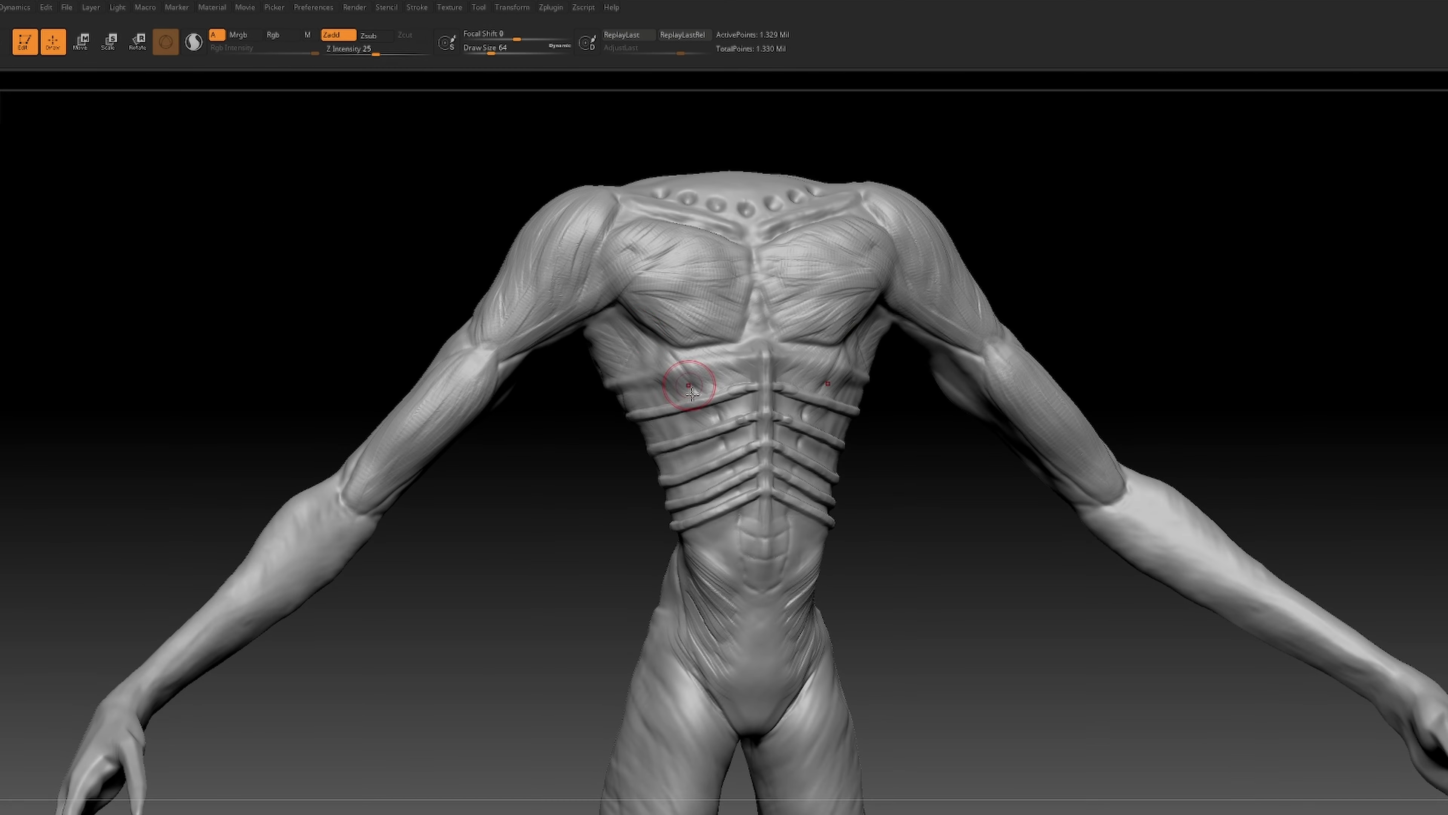
- Choose another sculpting brush, build muscle strands over the side of the rib cage, and smooth them
{"action": "key", "text": "b"}
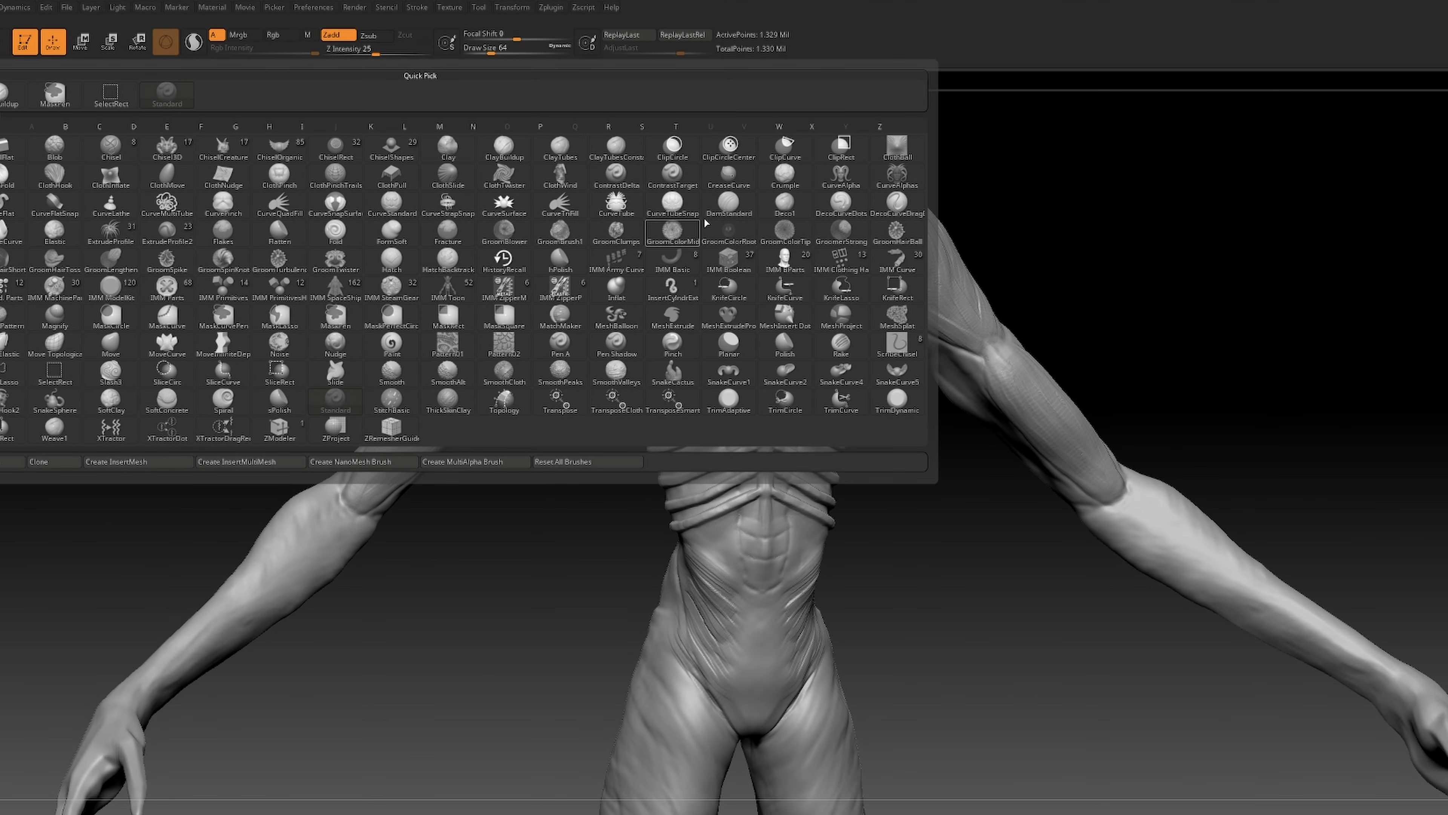
{"action": "left_click", "coordinate": [541, 269]}
{"action": "left_click_drag", "start_coordinate": [539, 437], "coordinate": [593, 428]}
{"action": "mouse_move", "coordinate": [667, 391]}
{"action": "left_mouse_down"}
{"action": "mouse_move", "coordinate": [693, 402]}
{"action": "mouse_move", "coordinate": [697, 466]}
{"action": "left_mouse_up"}
{"action": "mouse_move", "coordinate": [667, 408]}
{"action": "left_mouse_down", "text": "shift"}
{"action": "mouse_move", "coordinate": [704, 438]}
{"action": "mouse_move", "coordinate": [699, 459]}
{"action": "left_mouse_up", "text": "shift"}
{"action": "mouse_move", "coordinate": [484, 420]}
{"action": "left_mouse_down"}
{"action": "mouse_move", "coordinate": [533, 417]}
{"action": "mouse_move", "coordinate": [578, 508]}
{"action": "mouse_move", "coordinate": [633, 508]}
{"action": "left_mouse_up"}
- Carve creases between the muscle strands of the ribs and flank with the DamStandard brush
{"action": "key", "text": "b"}
{"action": "key", "text": "d"}
{"action": "key", "text": "s"}
{"action": "left_click_drag", "start_coordinate": [708, 408], "coordinate": [776, 458]}
{"action": "right_click_drag", "start_coordinate": [764, 416], "coordinate": [744, 390]}
{"action": "left_click_drag", "start_coordinate": [801, 353], "coordinate": [688, 301]}
- Build up layered diagonal muscle strands across the flank and abdomen with the ClayBuildup brush
{"action": "key", "text": "b"}
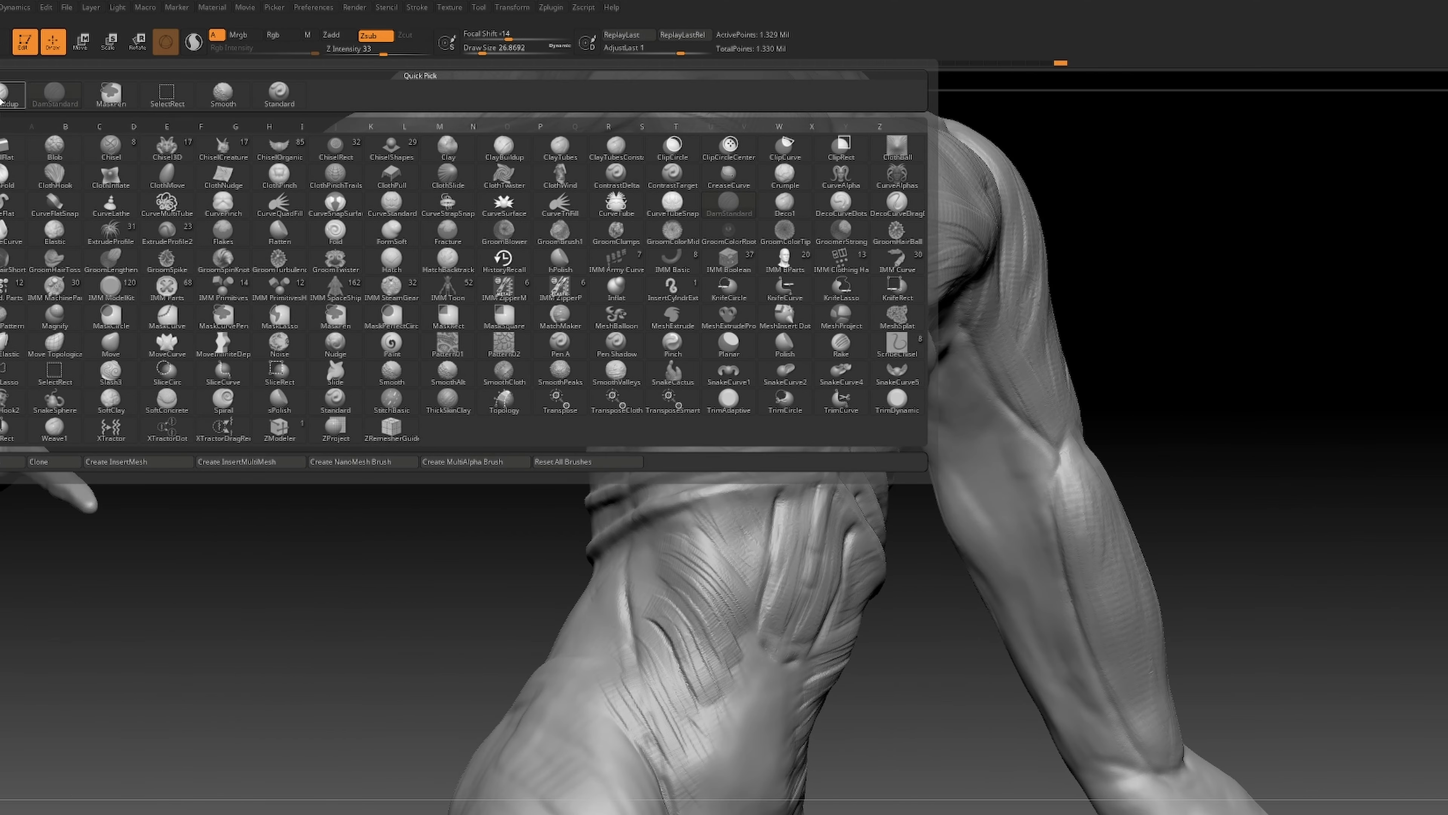
{"action": "left_click", "coordinate": [1, 100]}
{"action": "mouse_move", "coordinate": [1167, 226]}
{"action": "left_mouse_down"}
{"action": "mouse_move", "coordinate": [771, 336]}
{"action": "mouse_move", "coordinate": [685, 285]}
{"action": "left_mouse_up"}
{"action": "mouse_move", "coordinate": [698, 332]}
{"action": "left_mouse_down"}
{"action": "mouse_move", "coordinate": [665, 336]}
{"action": "mouse_move", "coordinate": [666, 288]}
{"action": "left_mouse_up"}
{"action": "left_click_drag", "start_coordinate": [485, 478], "coordinate": [571, 474]}
{"action": "left_click_drag", "start_coordinate": [616, 330], "coordinate": [684, 409]}
{"action": "left_click_drag", "start_coordinate": [653, 430], "coordinate": [723, 487]}
{"action": "left_click_drag", "start_coordinate": [633, 388], "coordinate": [720, 482]}
{"action": "left_click_drag", "start_coordinate": [661, 328], "coordinate": [741, 408]}
{"action": "left_click_drag", "start_coordinate": [638, 265], "coordinate": [673, 320]}
- Change from DamStandard to ClayBuildup and build diagonal muscle strands across the inner thighs
{"action": "key", "text": "b"}
{"action": "key", "text": "d"}
{"action": "key", "text": "s"}
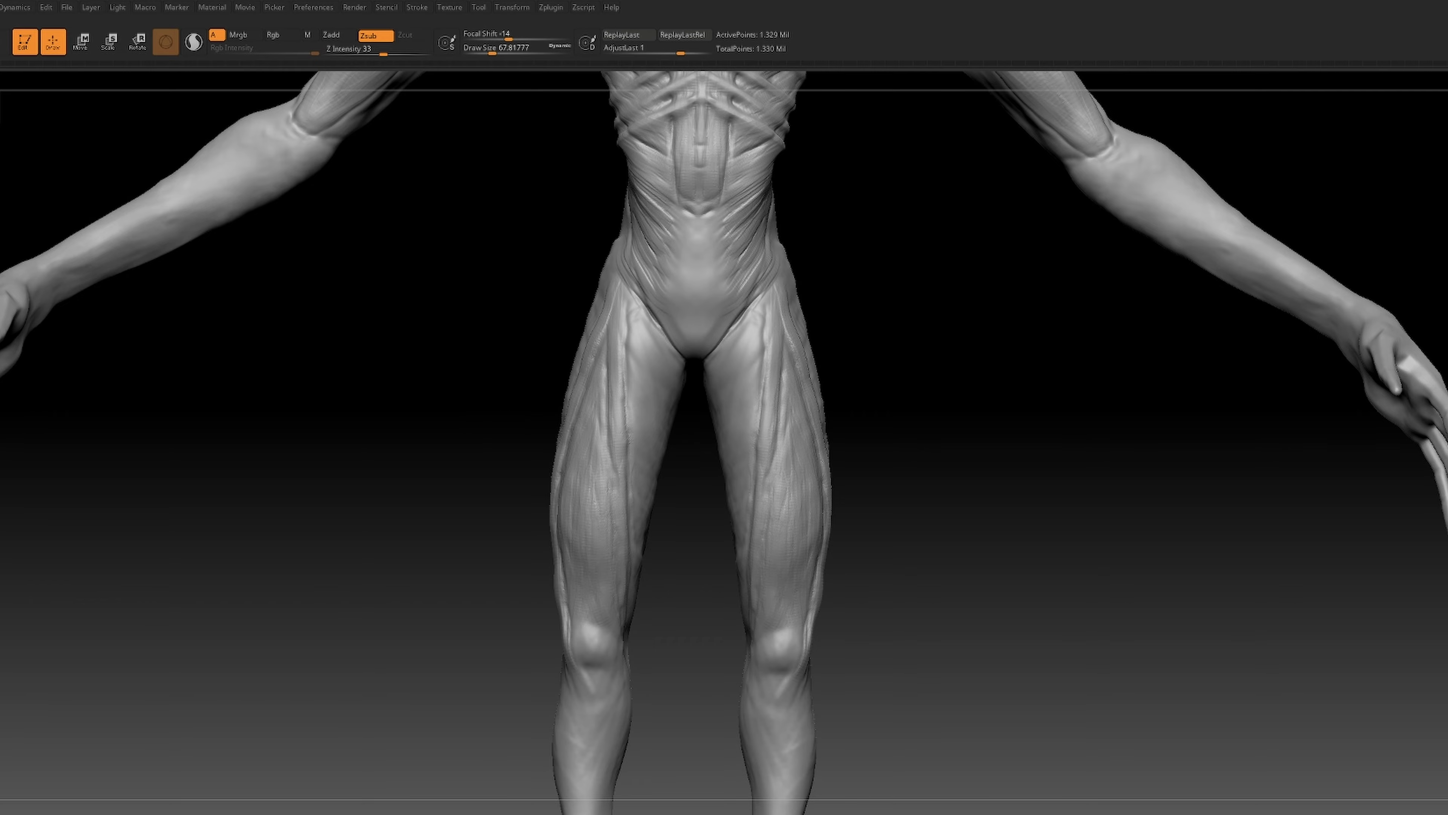
{"action": "key", "text": "b"}
{"action": "key", "text": "c"}
{"action": "key", "text": "b"}
{"action": "left_click_drag", "start_coordinate": [624, 325], "coordinate": [650, 300]}
{"action": "left_click_drag", "start_coordinate": [630, 351], "coordinate": [657, 333]}
{"action": "left_click_drag", "start_coordinate": [627, 394], "coordinate": [673, 354]}
{"action": "left_click_drag", "start_coordinate": [633, 431], "coordinate": [665, 408]}
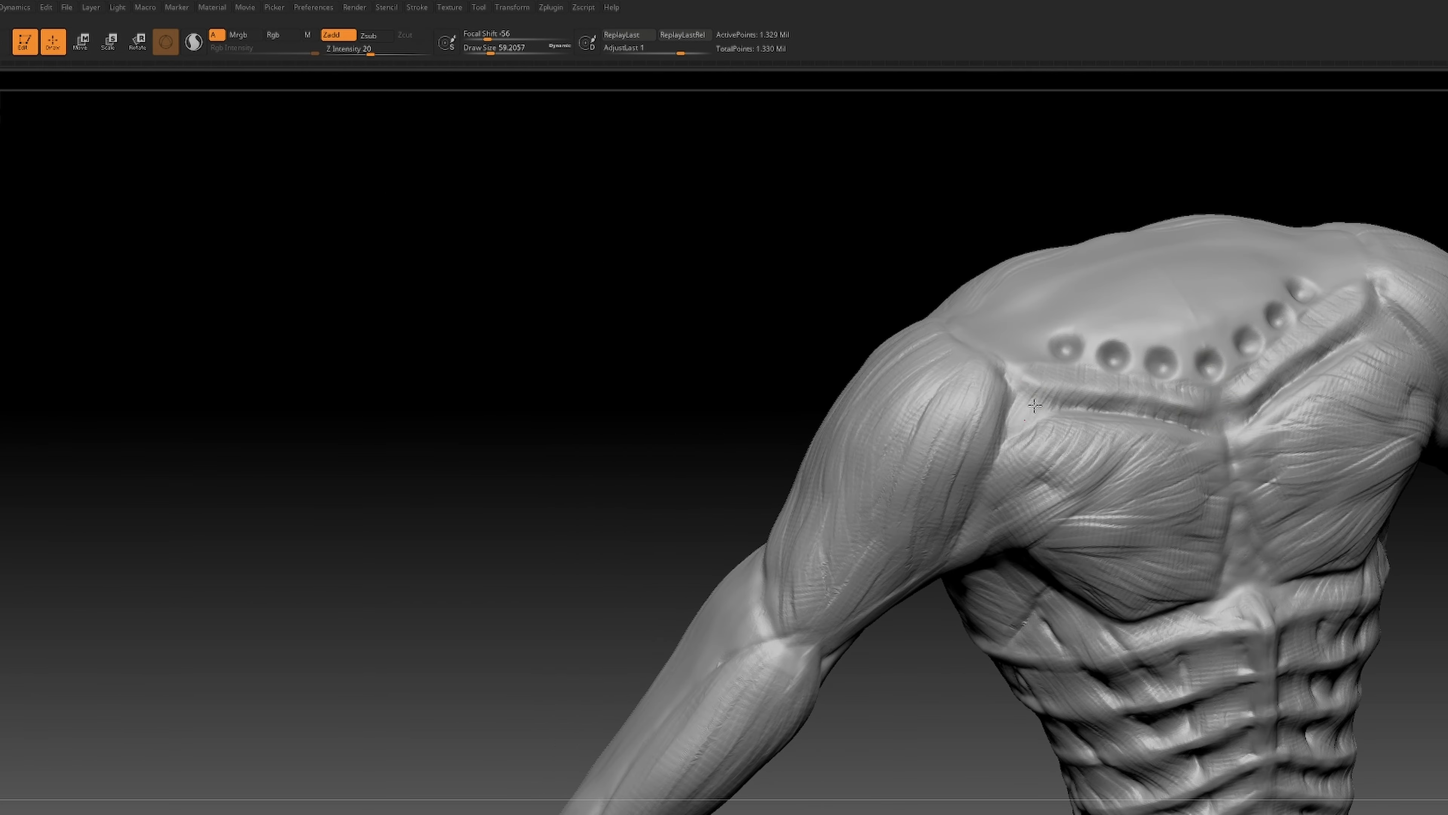
- Smooth the area above the collarbones at the base of the neck
{"action": "left_click_drag", "start_coordinate": [1025, 360], "coordinate": [1083, 349], "text": "shift"}
{"action": "mouse_move", "coordinate": [1094, 350]}
{"action": "left_mouse_down", "text": "shift"}
{"action": "mouse_move", "coordinate": [1210, 363]}
{"action": "mouse_move", "coordinate": [1166, 361]}
{"action": "left_mouse_up", "text": "shift"}
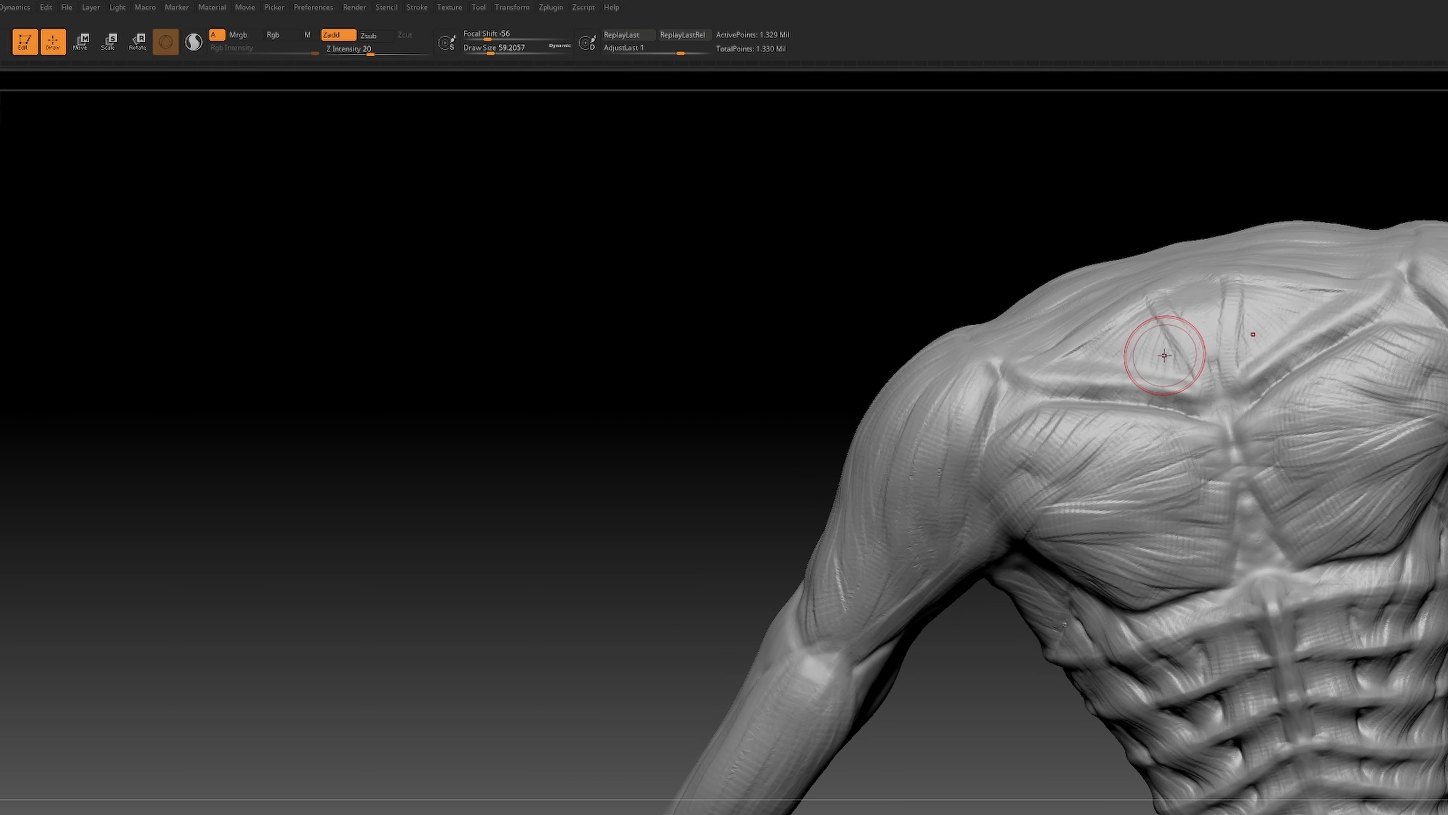
{"action": "mouse_move", "coordinate": [1163, 340]}
{"action": "left_mouse_down", "text": "shift"}
{"action": "mouse_move", "coordinate": [1112, 342]}
{"action": "mouse_move", "coordinate": [1067, 372]}
{"action": "mouse_move", "coordinate": [1126, 308]}
{"action": "mouse_move", "coordinate": [1112, 323]}
{"action": "left_mouse_up", "text": "shift"}
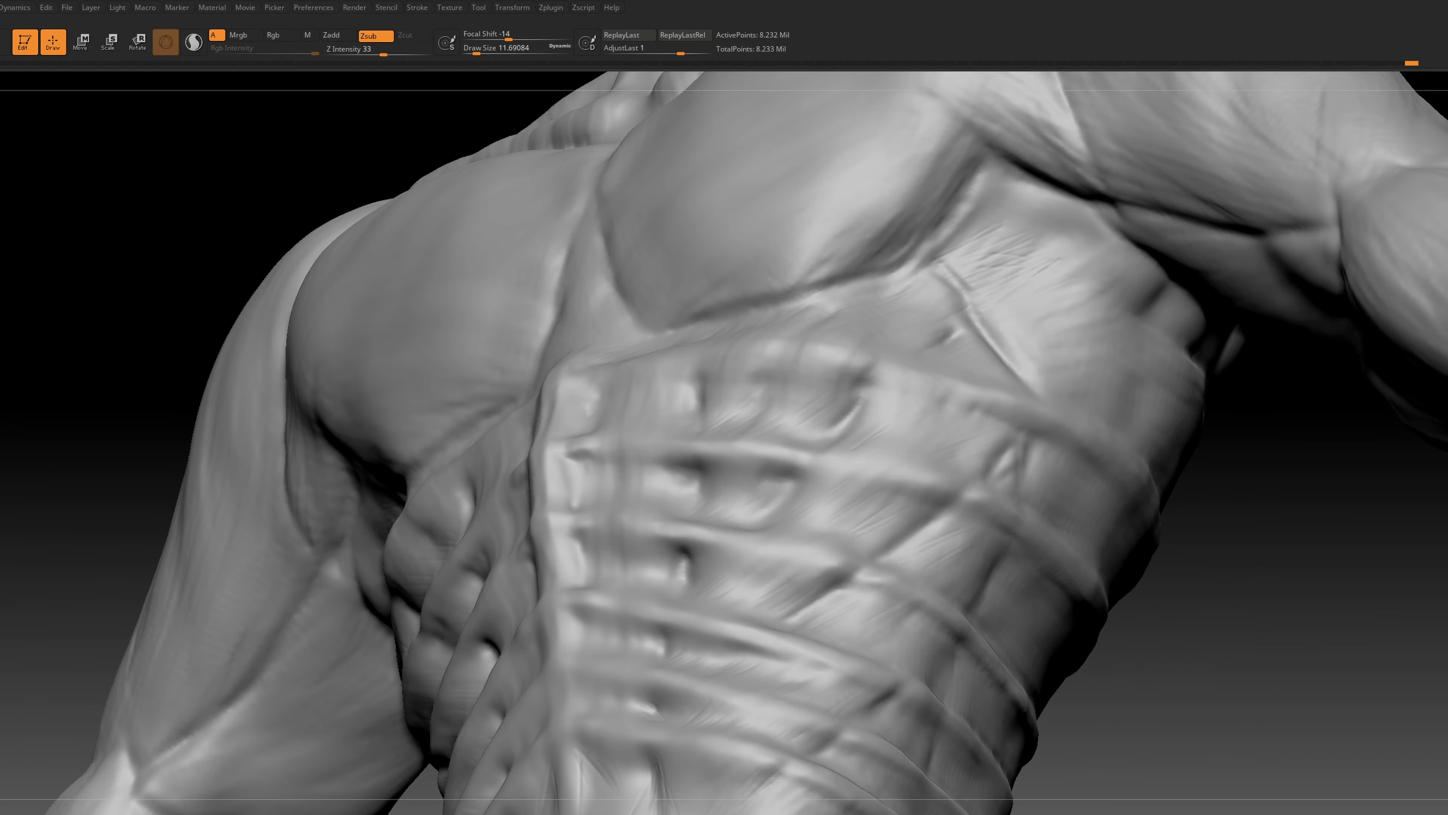
- Add fine surface texture to the hip and buttock with a subtractive brush of Draw Size 64 and intensity 25
{"action": "mouse_move", "coordinate": [1270, 505]}
{"action": "left_mouse_down"}
{"action": "mouse_move", "coordinate": [1251, 589]}
{"action": "mouse_move", "coordinate": [1280, 621]}
{"action": "mouse_move", "coordinate": [1241, 545]}
{"action": "mouse_move", "coordinate": [778, 419]}
{"action": "left_mouse_up"}
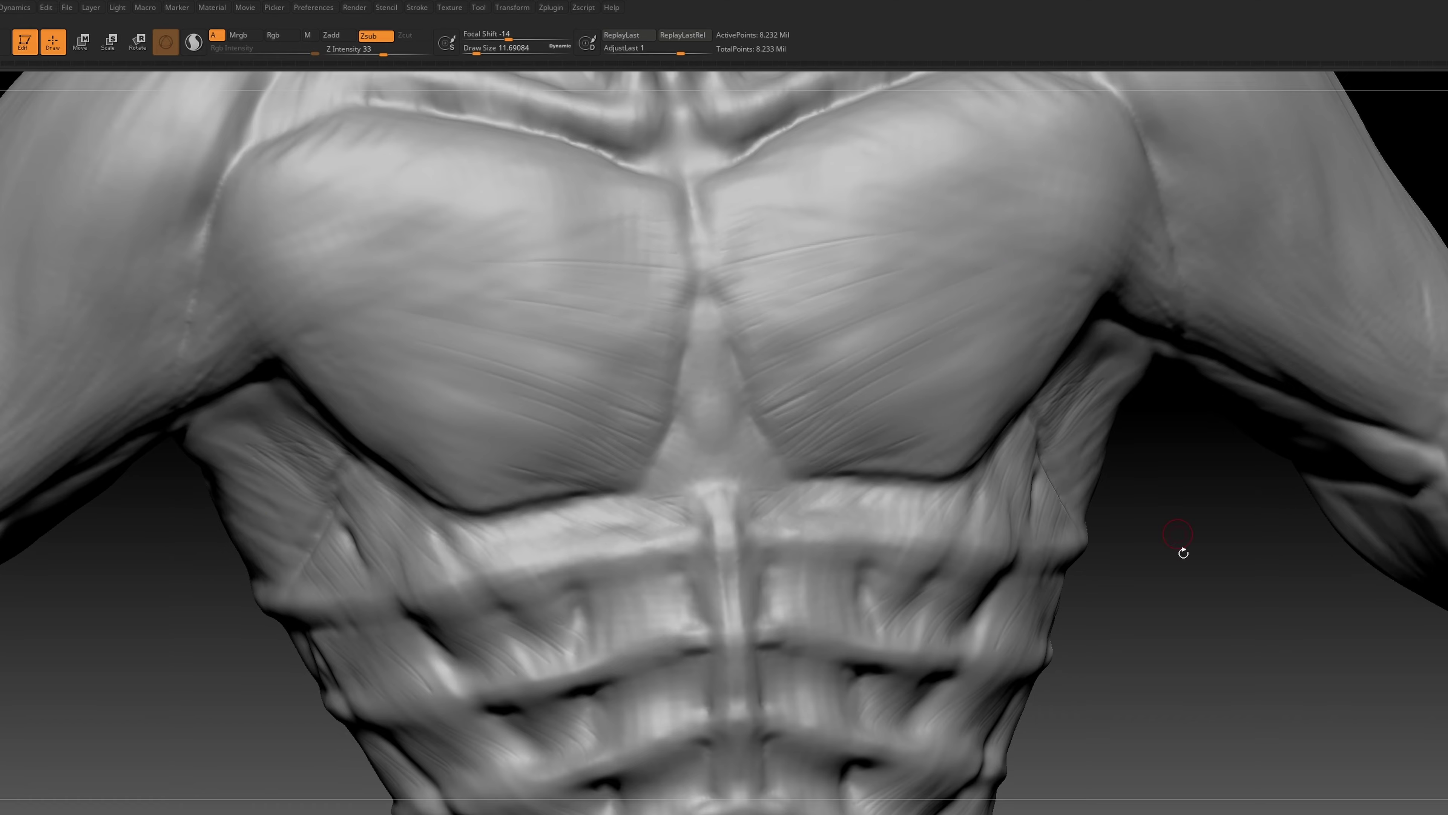
{"action": "mouse_move", "coordinate": [1182, 561]}
{"action": "left_mouse_down", "text": "alt"}
{"action": "mouse_move", "coordinate": [1084, 628]}
{"action": "mouse_move", "coordinate": [1151, 514]}
{"action": "mouse_move", "coordinate": [1072, 741]}
{"action": "left_mouse_up", "text": "alt"}
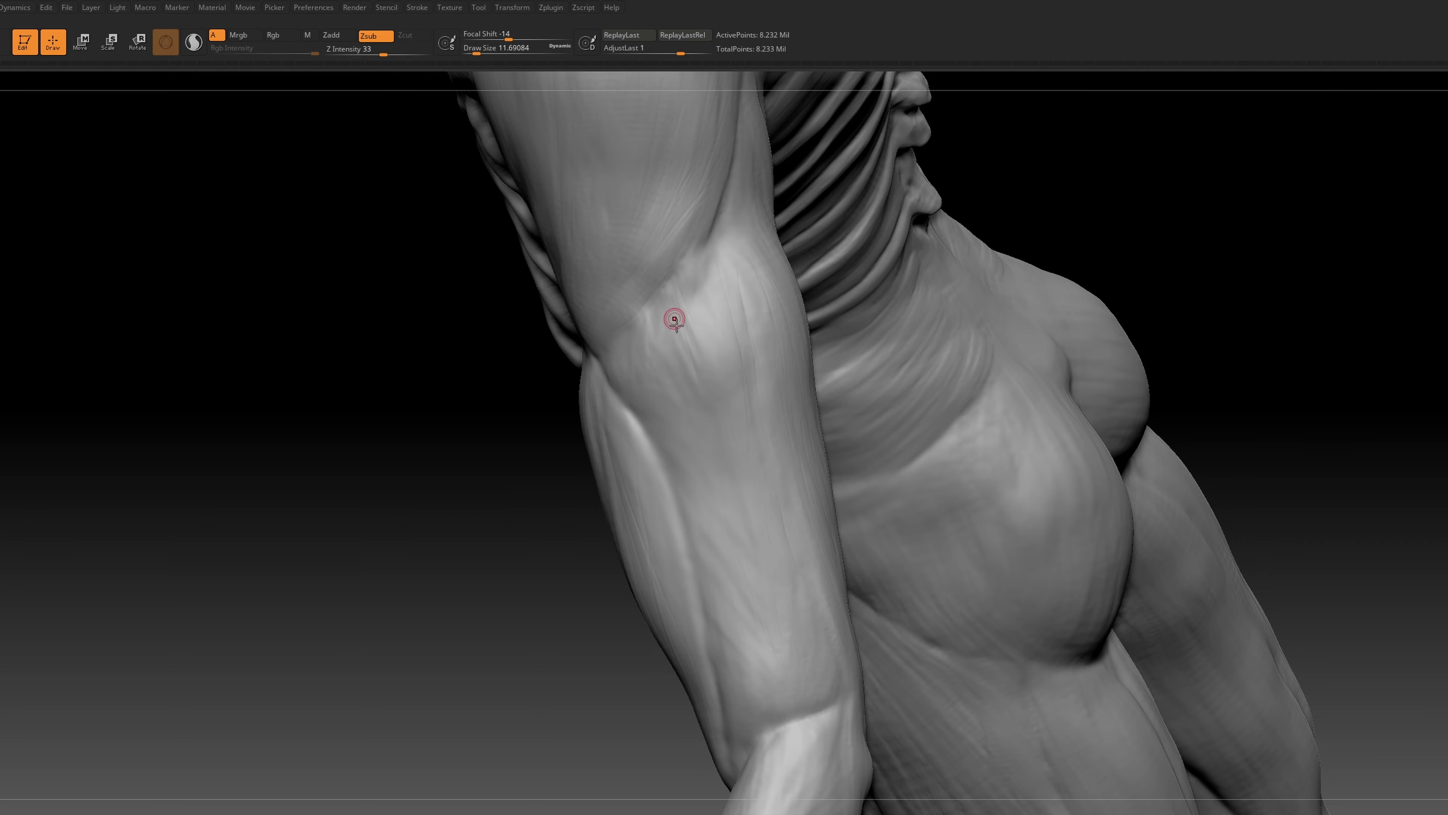
{"action": "left_click_drag", "start_coordinate": [684, 400], "coordinate": [1138, 462]}
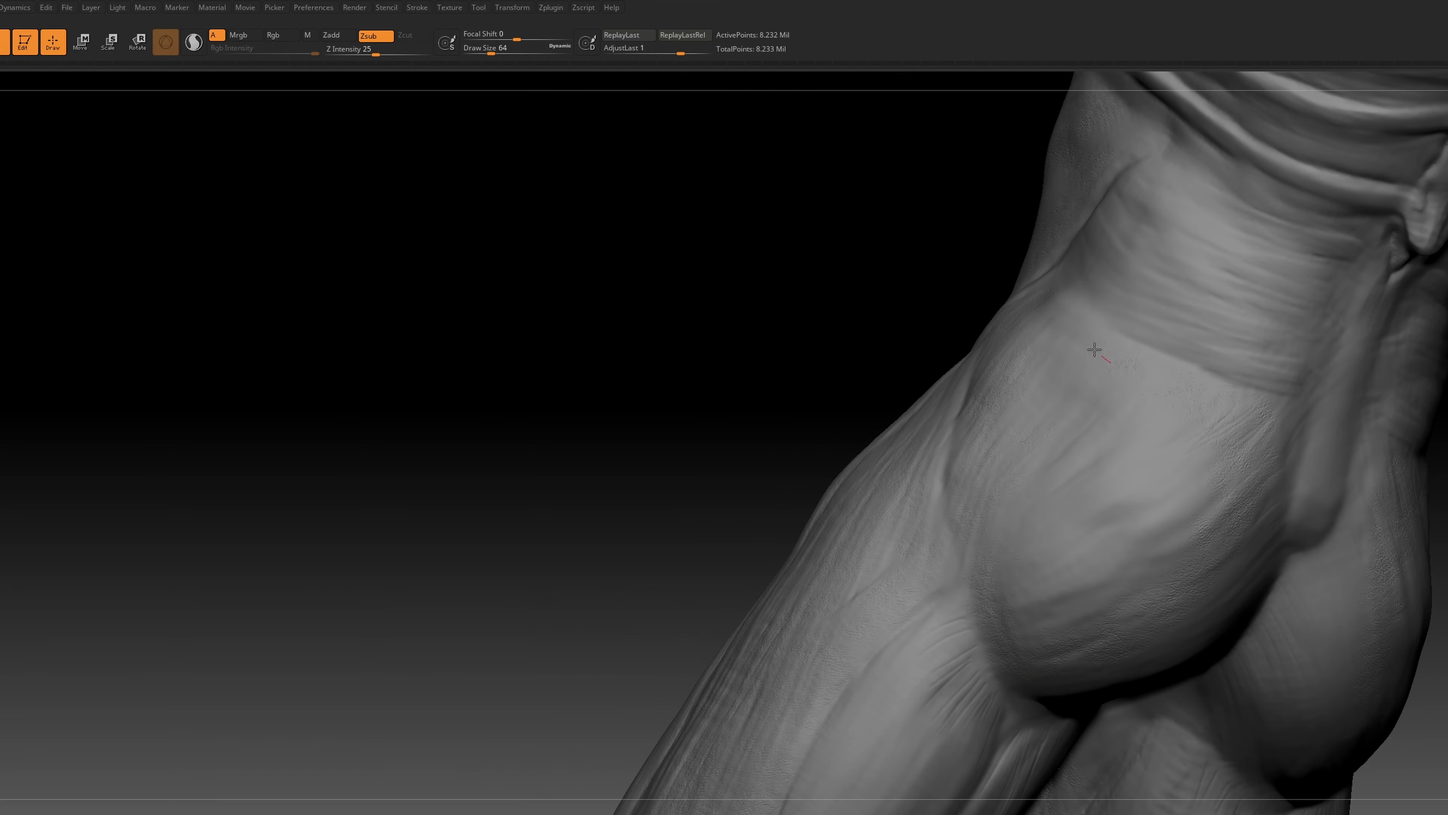
{"action": "left_click_drag", "start_coordinate": [1147, 466], "coordinate": [1169, 450]}
{"action": "left_click_drag", "start_coordinate": [1087, 433], "coordinate": [1179, 366]}
{"action": "left_click_drag", "start_coordinate": [1076, 290], "coordinate": [1130, 317]}
- Continue the fine surface texture over the shins and calves of both lower legs
{"action": "mouse_move", "coordinate": [818, 382]}
{"action": "left_mouse_down"}
{"action": "mouse_move", "coordinate": [970, 582]}
{"action": "mouse_move", "coordinate": [656, 392]}
{"action": "mouse_move", "coordinate": [627, 400]}
{"action": "left_mouse_up"}
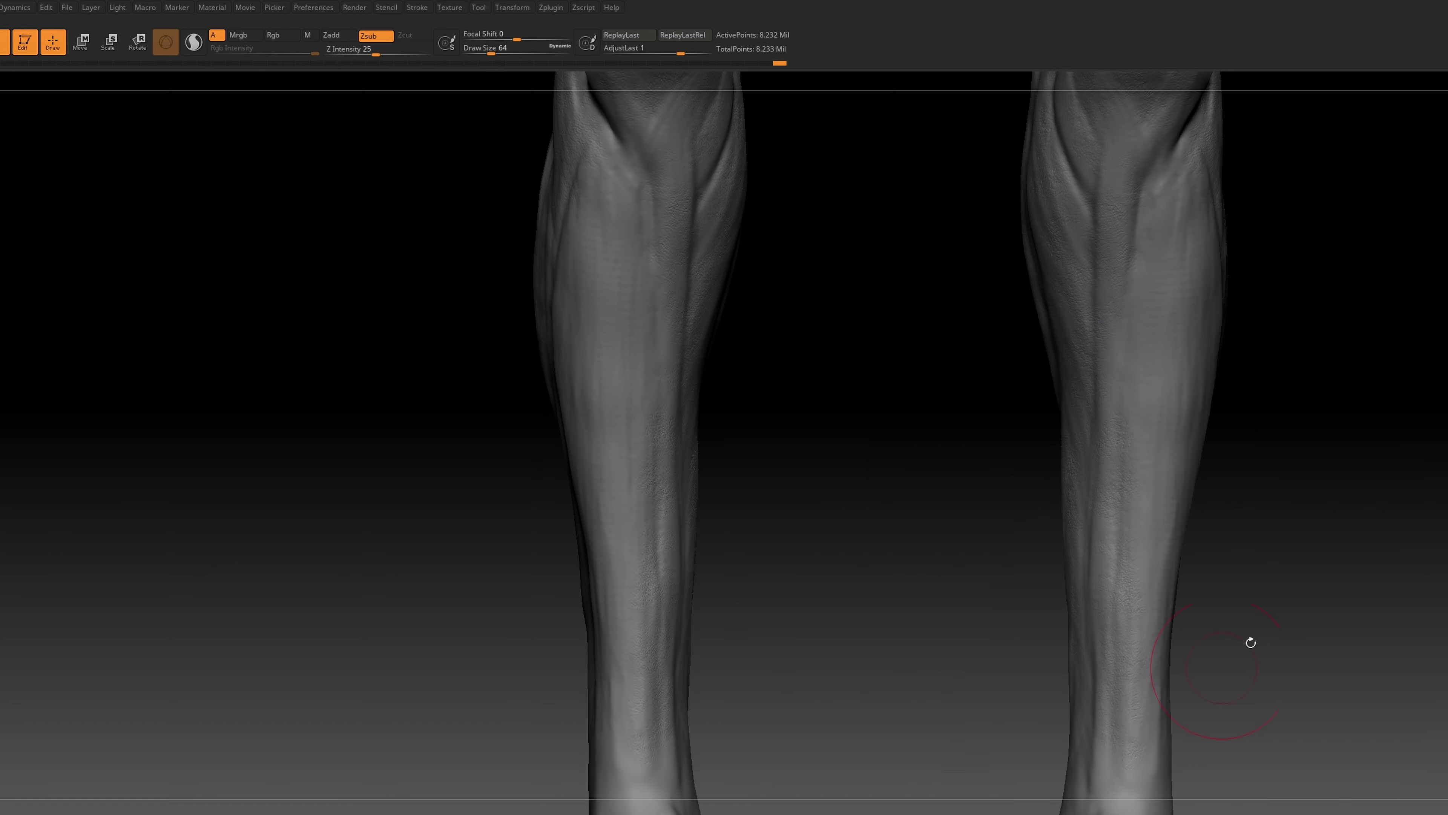
{"action": "left_click_drag", "start_coordinate": [1343, 583], "coordinate": [1192, 195]}
{"action": "left_click_drag", "start_coordinate": [1429, 395], "coordinate": [1201, 394]}
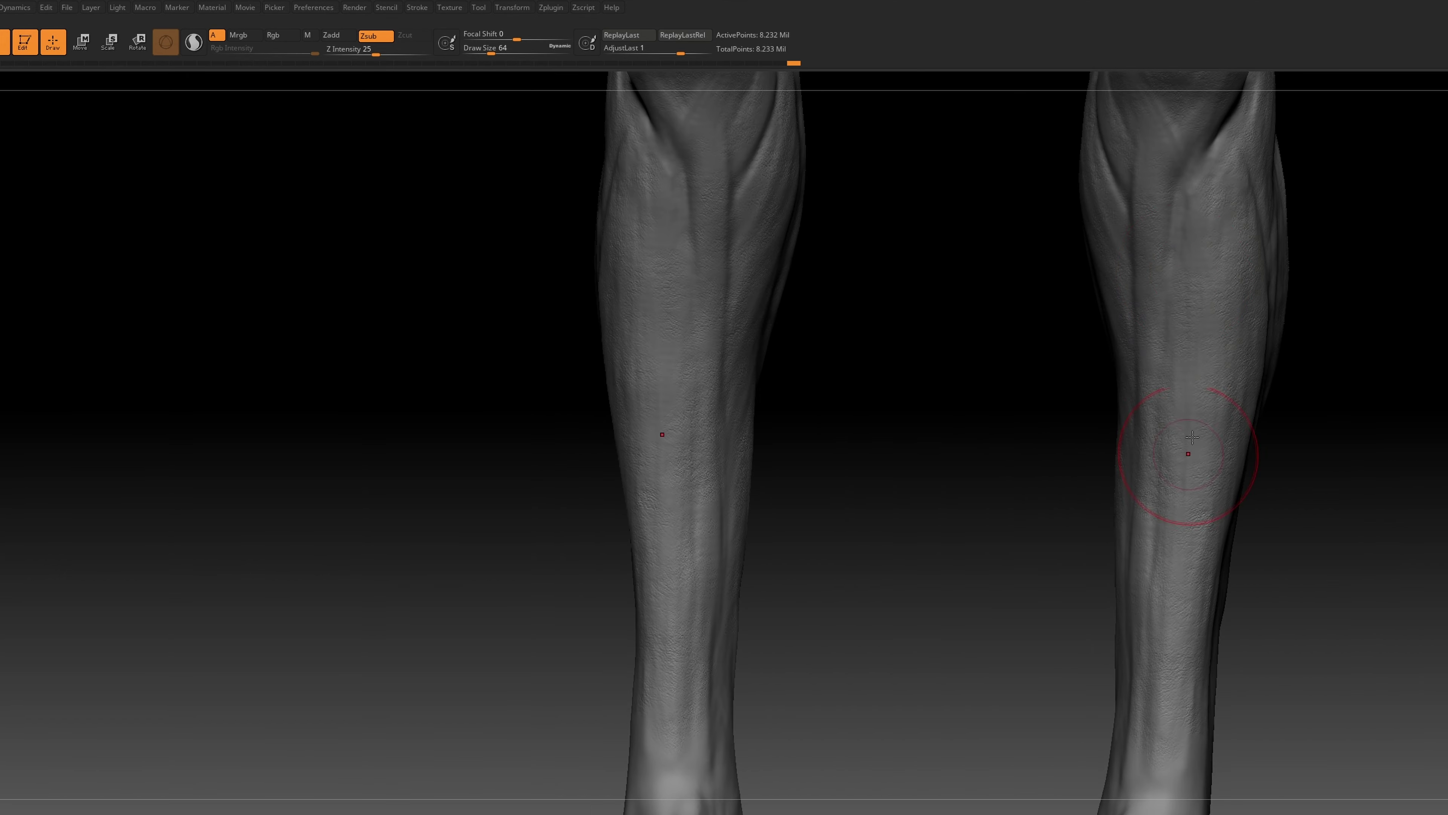
{"action": "left_click_drag", "start_coordinate": [1353, 581], "coordinate": [1014, 321]}
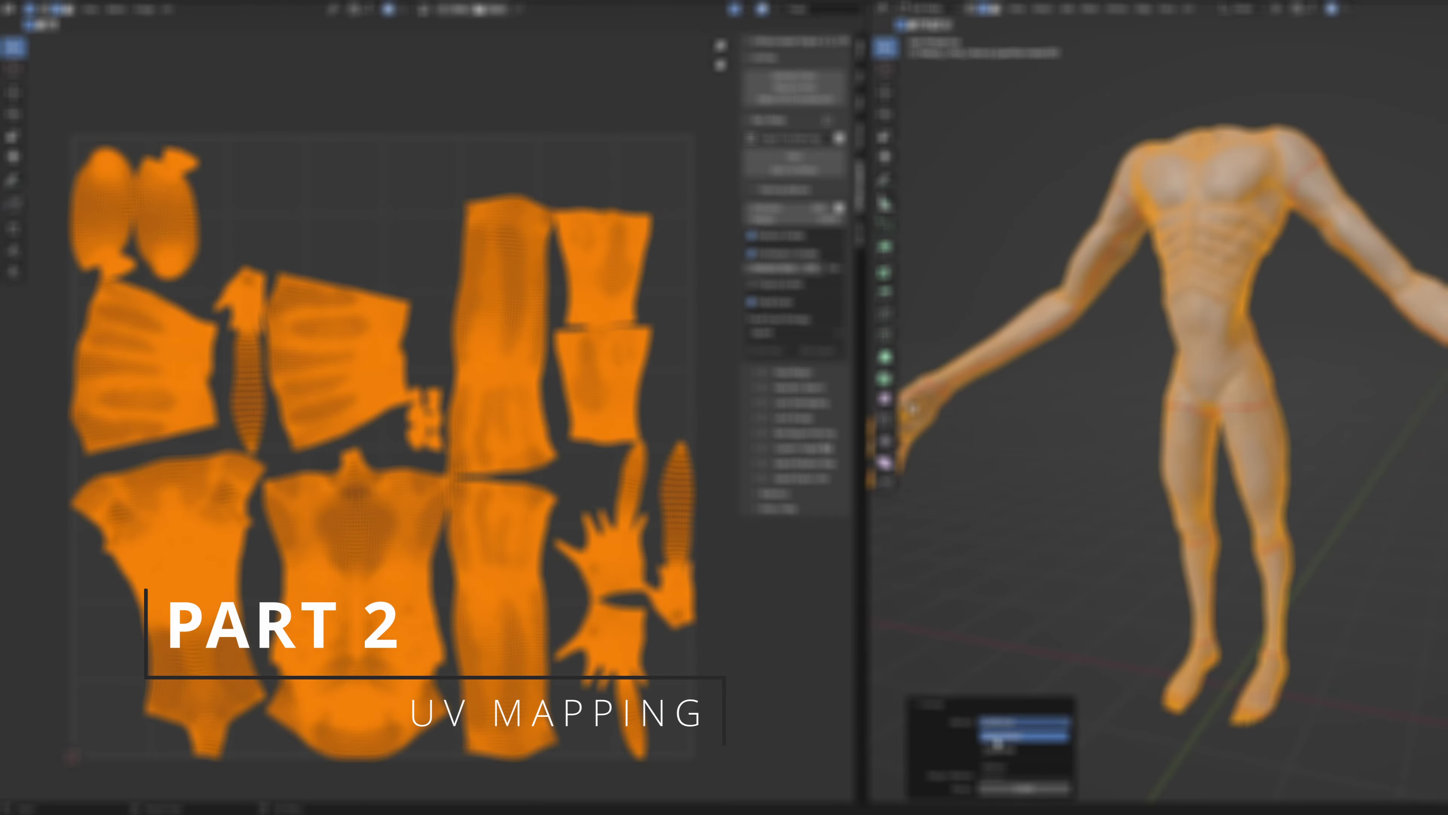
- In Blender, compare the Angle Based and Conformal methods for the creature's UV unwrap, finishing with Angle Based
{"action": "left_click", "coordinate": [994, 739]}
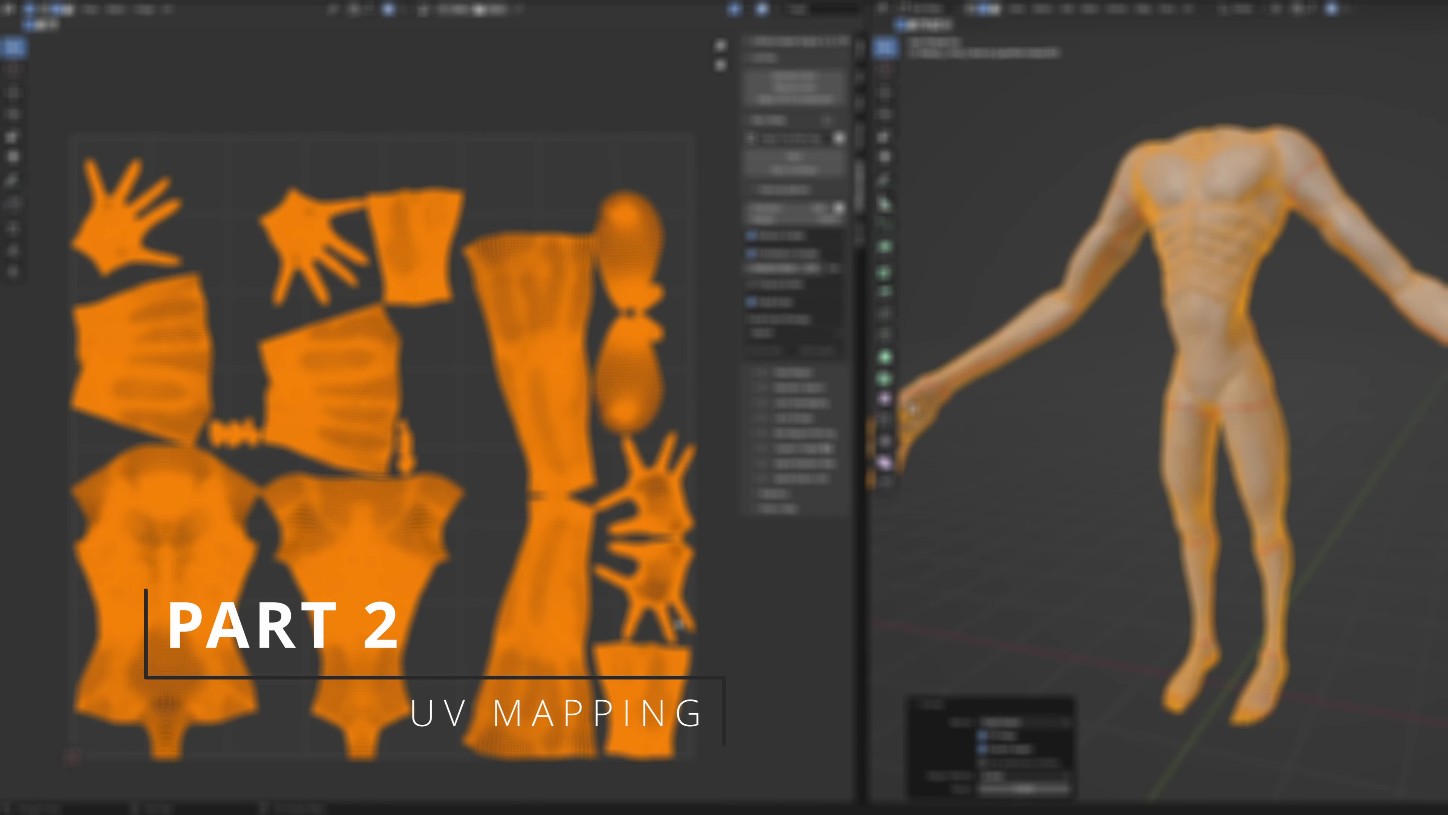
{"action": "left_click", "coordinate": [1003, 722]}
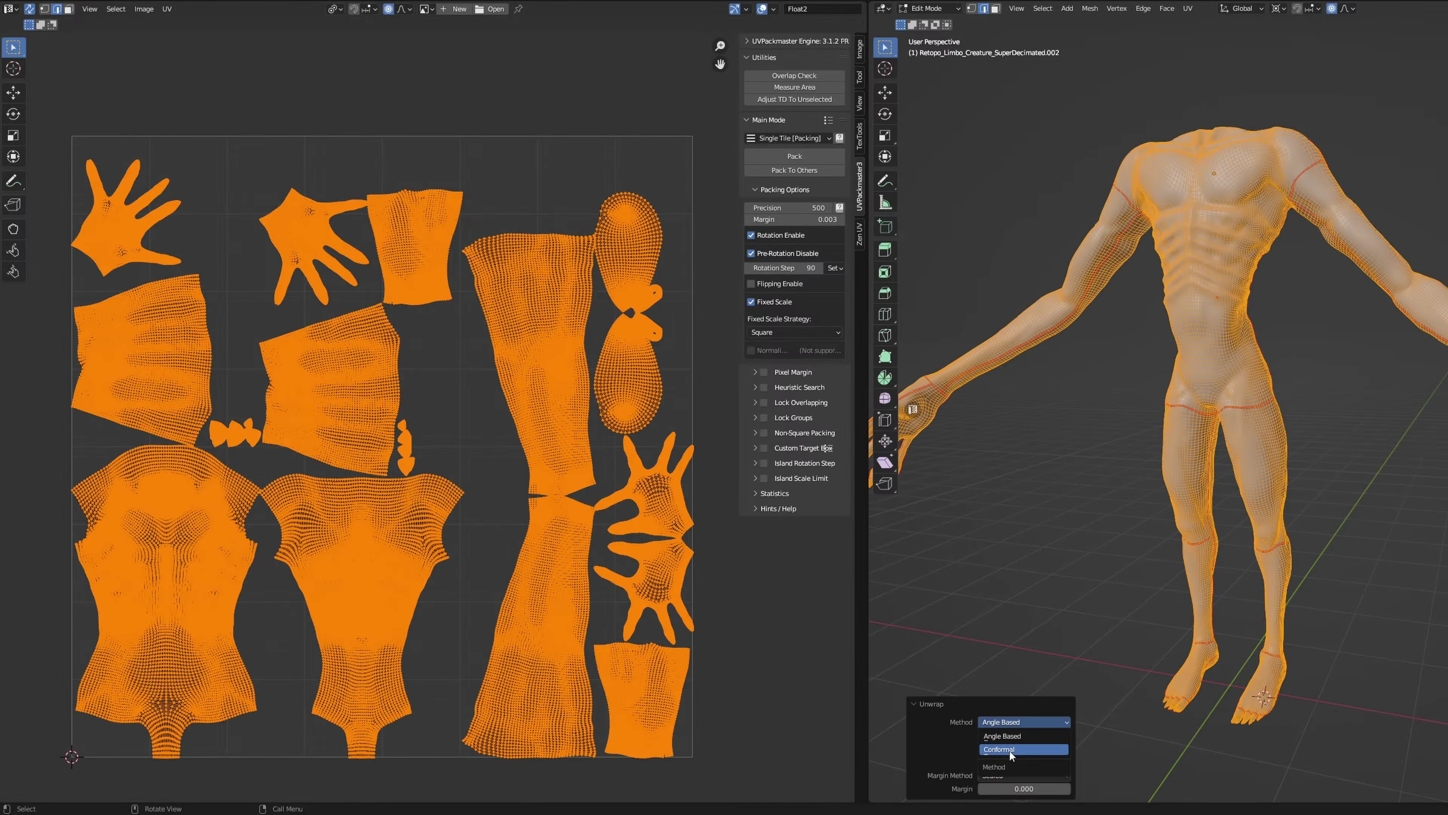
{"action": "key", "text": "Return"}
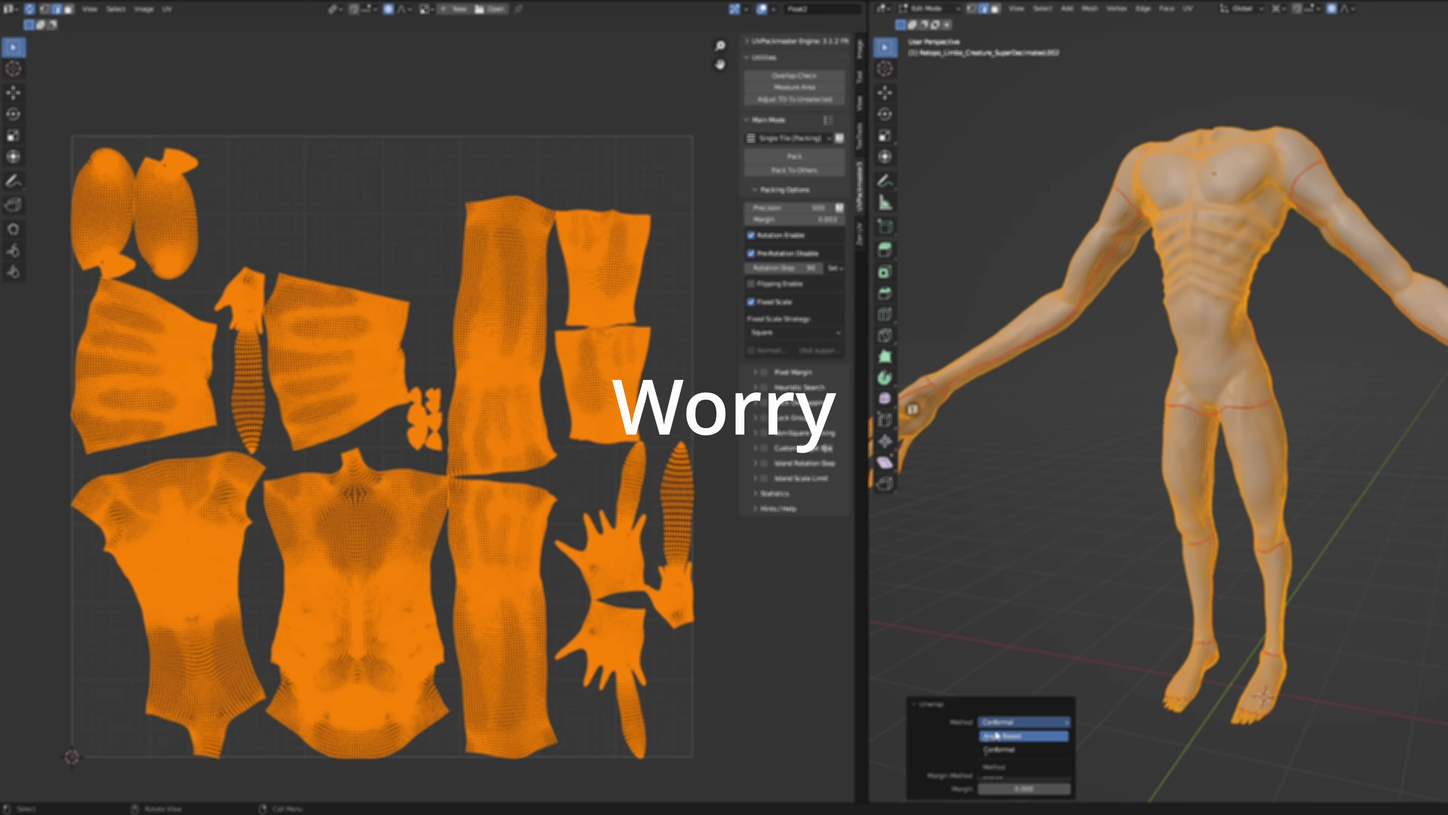
{"action": "key", "text": "Return"}
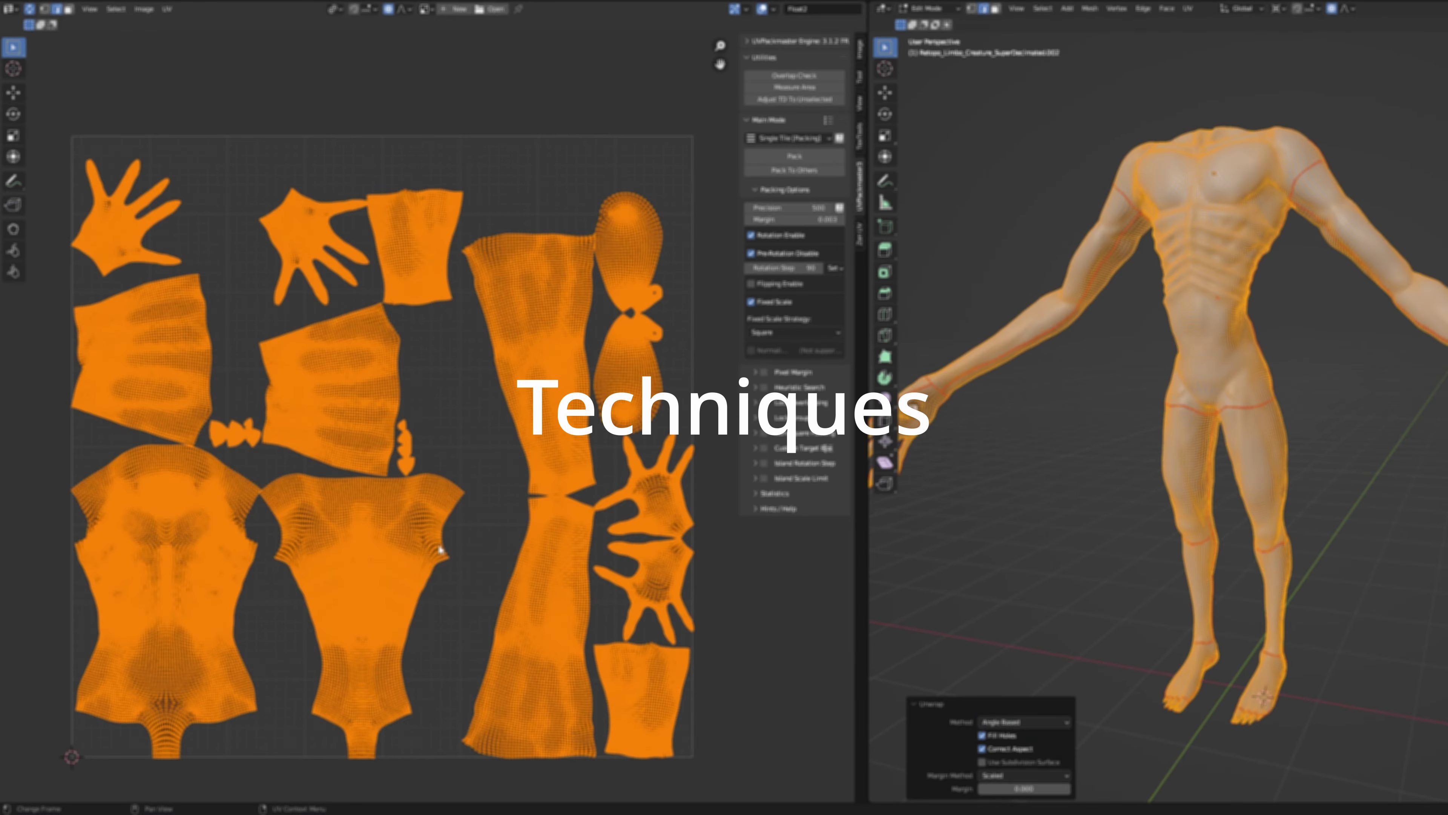
- Select the outer edge of the starting retopology faces on the abdomen and reposition it on the sculpt
{"action": "scroll", "coordinate": [664, 502], "scroll_direction": "up", "scroll_amount": 4}
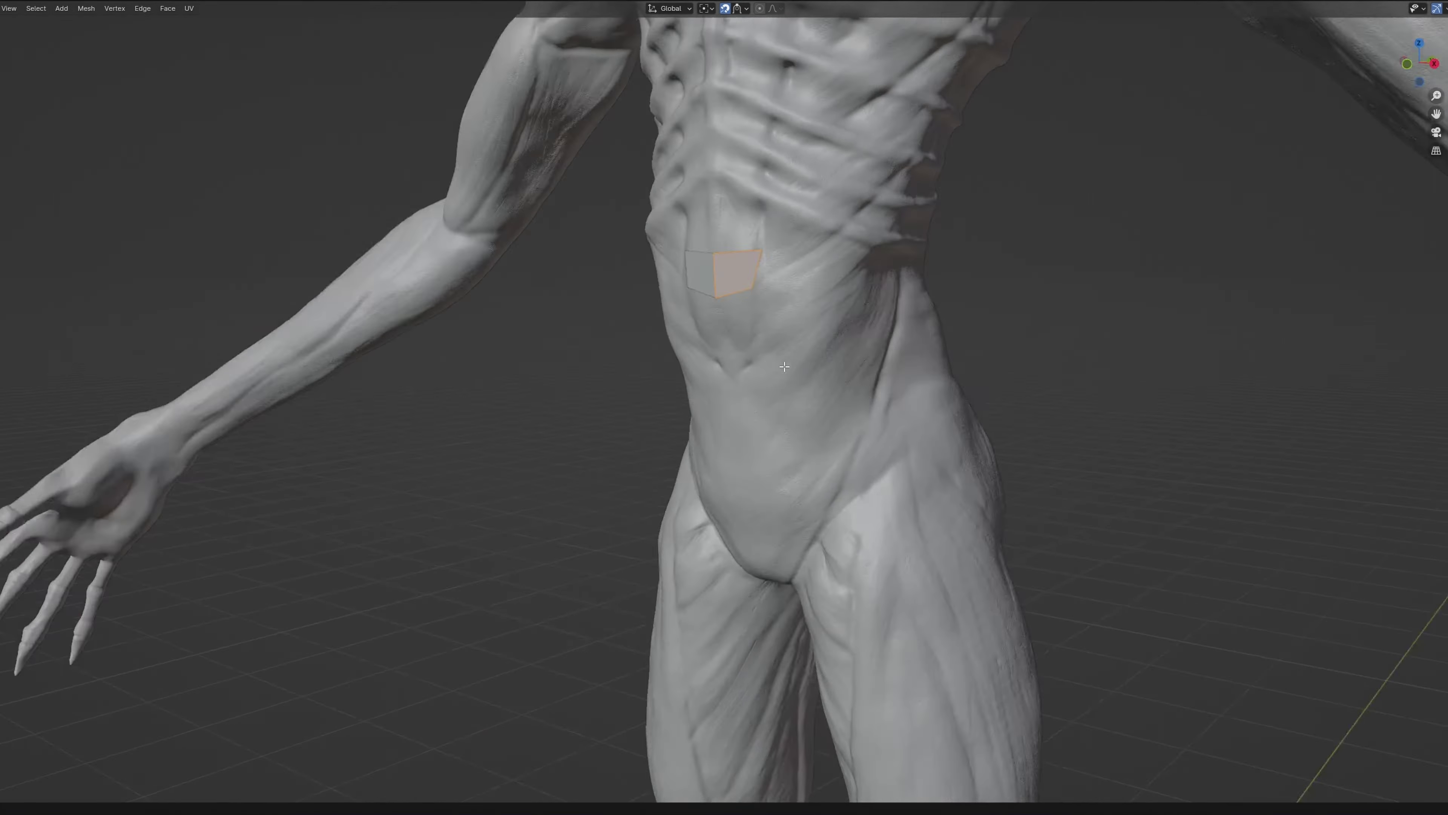
{"action": "middle_click_drag", "start_coordinate": [785, 366], "coordinate": [804, 359]}
{"action": "left_click", "coordinate": [756, 271]}
{"action": "middle_click_drag", "start_coordinate": [960, 298], "coordinate": [1004, 298], "text": "alt"}
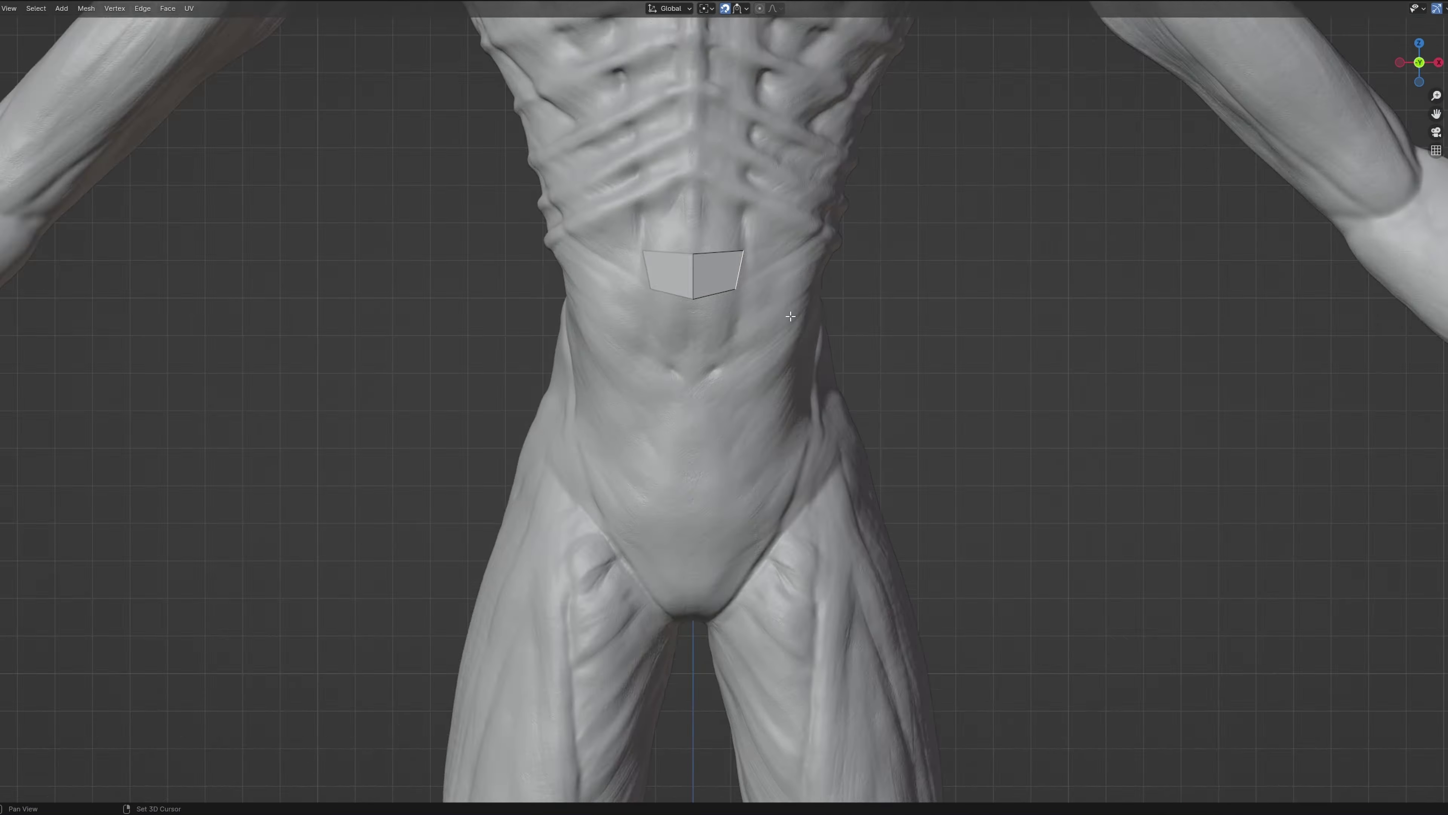
{"action": "middle_click_drag", "start_coordinate": [856, 262], "coordinate": [873, 459], "text": "shift"}
{"action": "scroll", "coordinate": [873, 459], "scroll_direction": "up", "scroll_amount": 3}
{"action": "key", "text": "g"}
{"action": "left_click", "coordinate": [747, 495]}
- Extrude the outer edge of the abdominal faces sideways twice toward the flank
{"action": "key", "text": "e"}
{"action": "left_click", "coordinate": [808, 495]}
{"action": "key", "text": "e"}
{"action": "left_click", "coordinate": [872, 496]}
- Extrude the upper edges of the new faces upward, and extend the inner edge two more rows up the abdomen
{"action": "left_click", "coordinate": [846, 477], "text": "alt"}
{"action": "key", "text": "e"}
{"action": "left_click", "coordinate": [837, 420]}
{"action": "left_click", "coordinate": [738, 423]}
{"action": "key", "text": "e"}
{"action": "left_click", "coordinate": [740, 365]}
{"action": "key", "text": "e"}
{"action": "left_click", "coordinate": [769, 304]}
{"action": "middle_click_drag", "start_coordinate": [872, 365], "coordinate": [776, 387]}
{"action": "scroll", "coordinate": [777, 387], "scroll_direction": "down", "scroll_amount": 1}
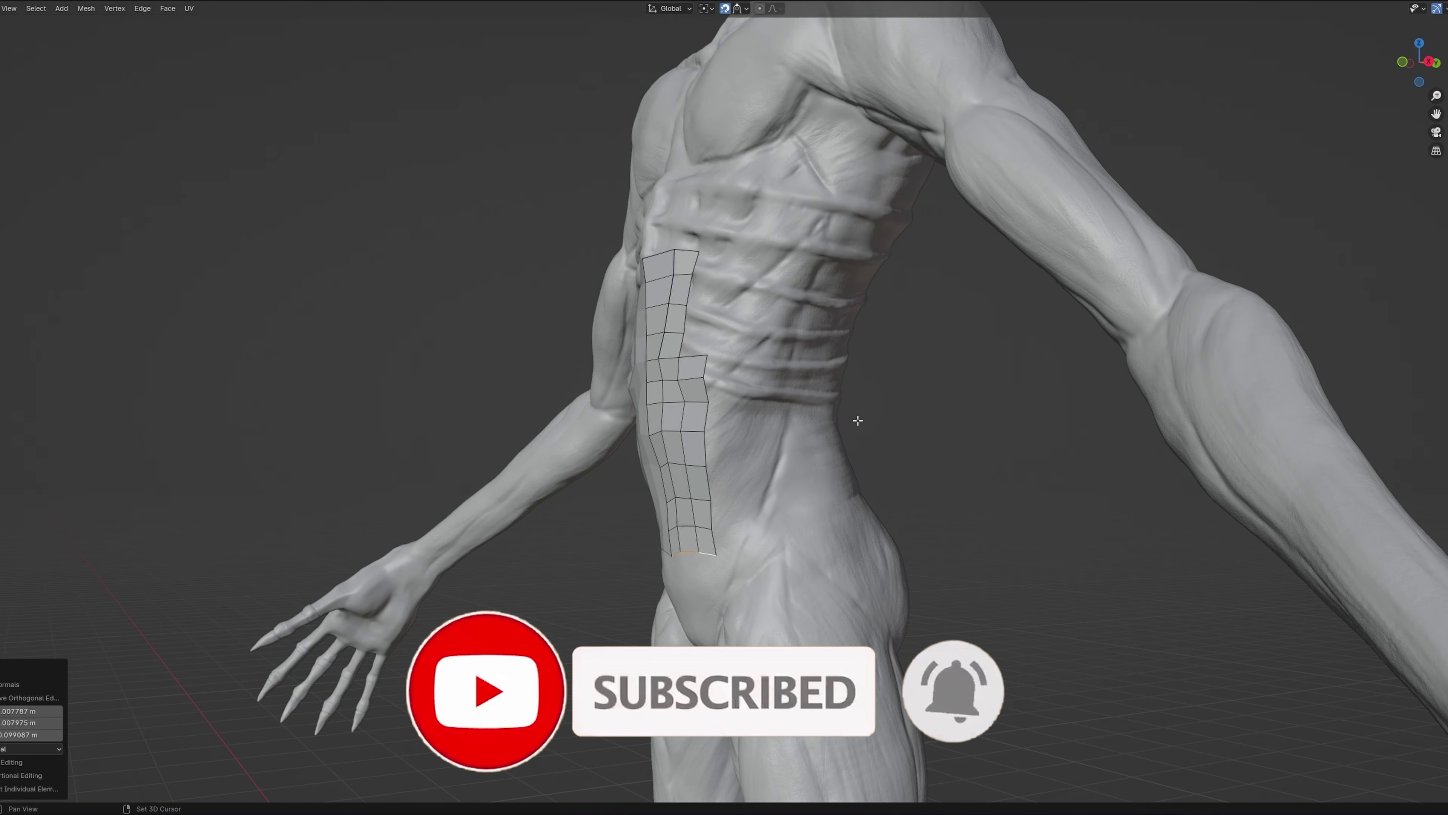
- Select the lower outer edges of the abdominal strip, extrude them twice around the flank, and scale the new edge row
{"action": "scroll", "coordinate": [716, 489], "scroll_direction": "up", "scroll_amount": 4}
{"action": "left_click", "coordinate": [699, 412], "text": "shift"}
{"action": "left_click", "coordinate": [702, 347], "text": "shift"}
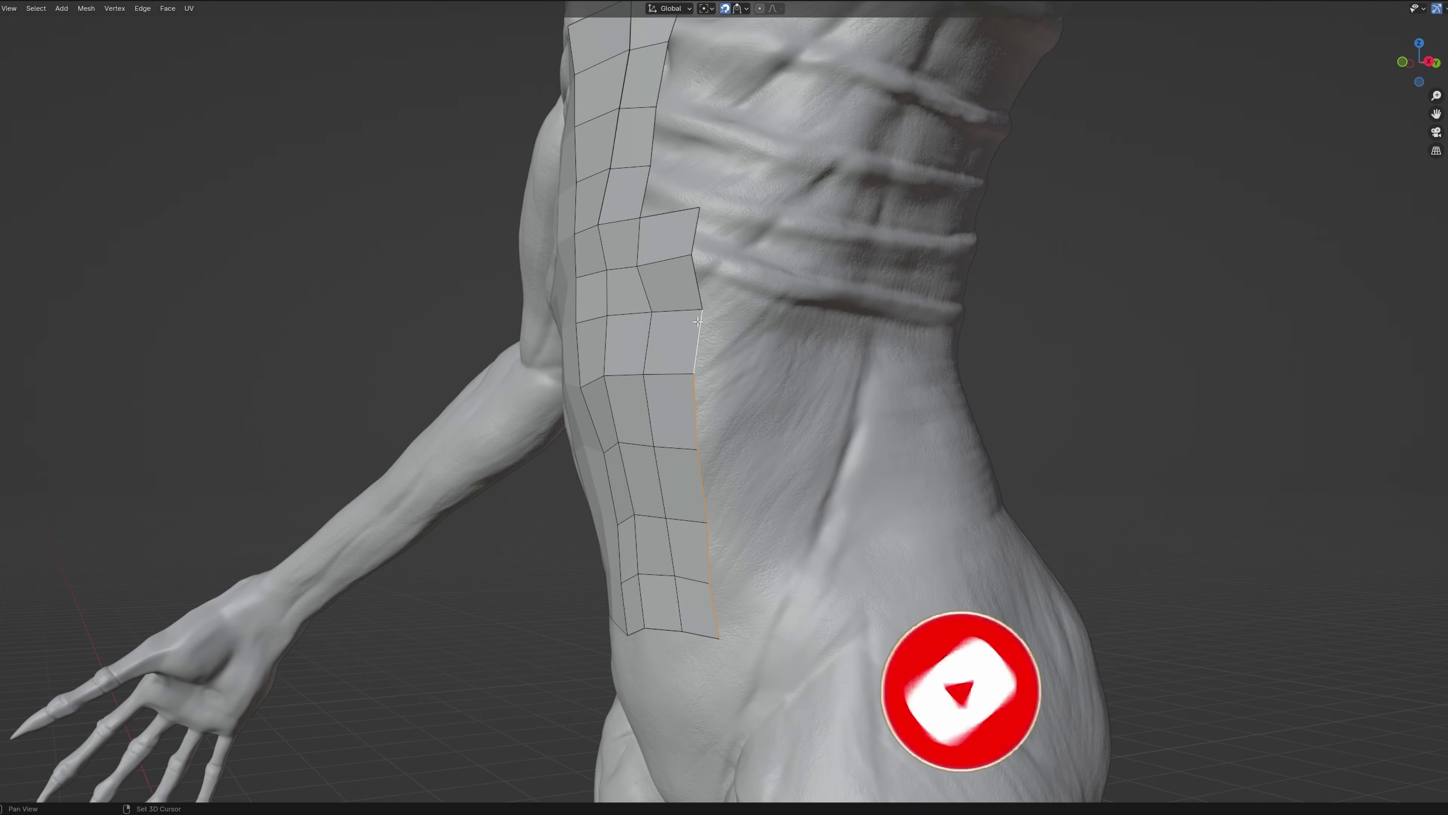
{"action": "key", "text": "e"}
{"action": "left_click", "coordinate": [785, 385]}
{"action": "key", "text": "e"}
{"action": "left_click", "coordinate": [855, 389]}
{"action": "key", "text": "s"}
{"action": "left_click", "coordinate": [879, 403]}
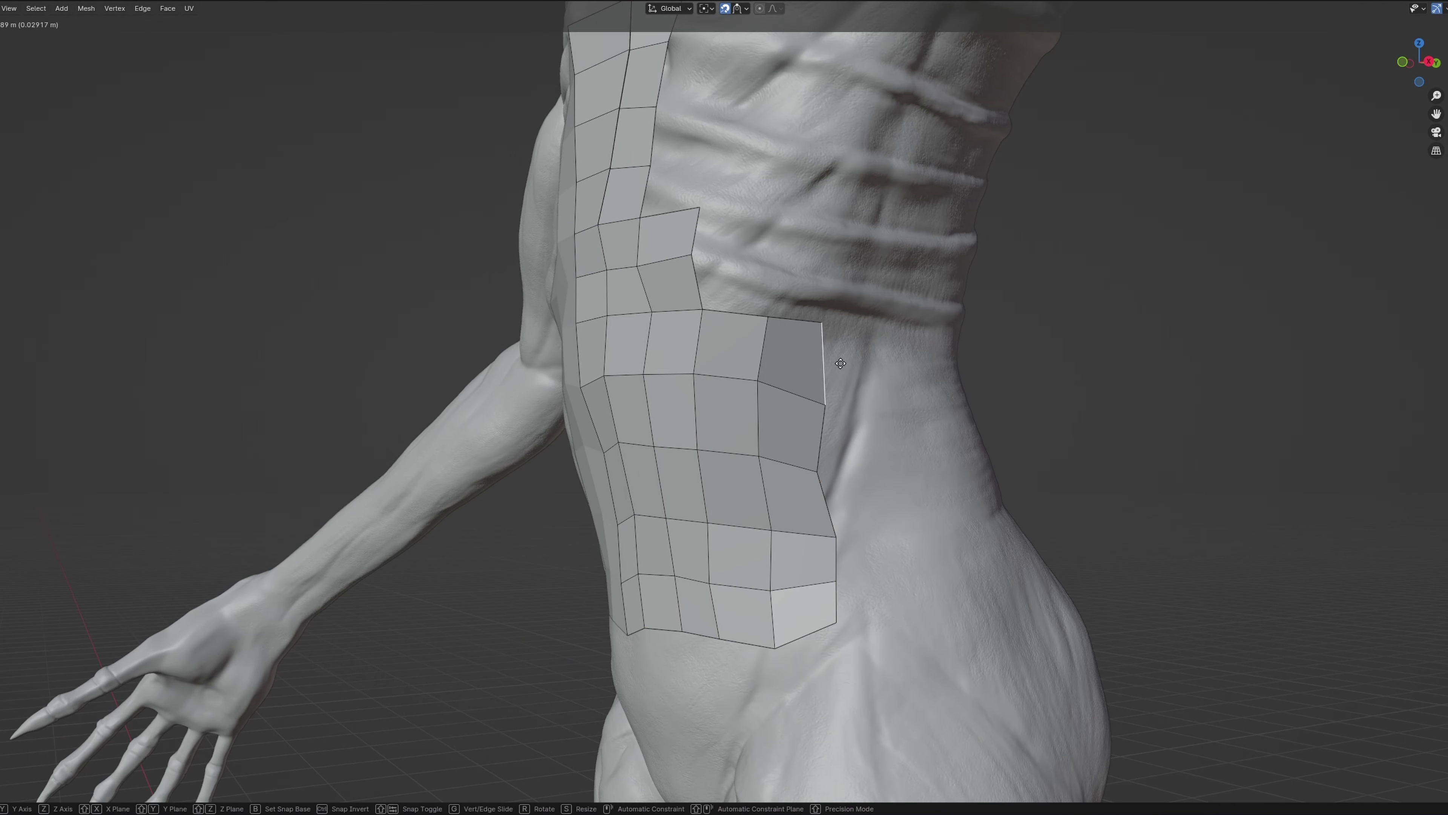
- Reposition the outer edges of the flank faces along the sculpt and extrude a further face toward the hip
{"action": "left_click_drag", "start_coordinate": [840, 364], "coordinate": [842, 365]}
{"action": "left_click_drag", "start_coordinate": [837, 406], "coordinate": [846, 411]}
{"action": "left_click_drag", "start_coordinate": [846, 460], "coordinate": [867, 467]}
{"action": "left_click_drag", "start_coordinate": [861, 556], "coordinate": [847, 560]}
{"action": "key", "text": "e"}
{"action": "left_click", "coordinate": [871, 591]}
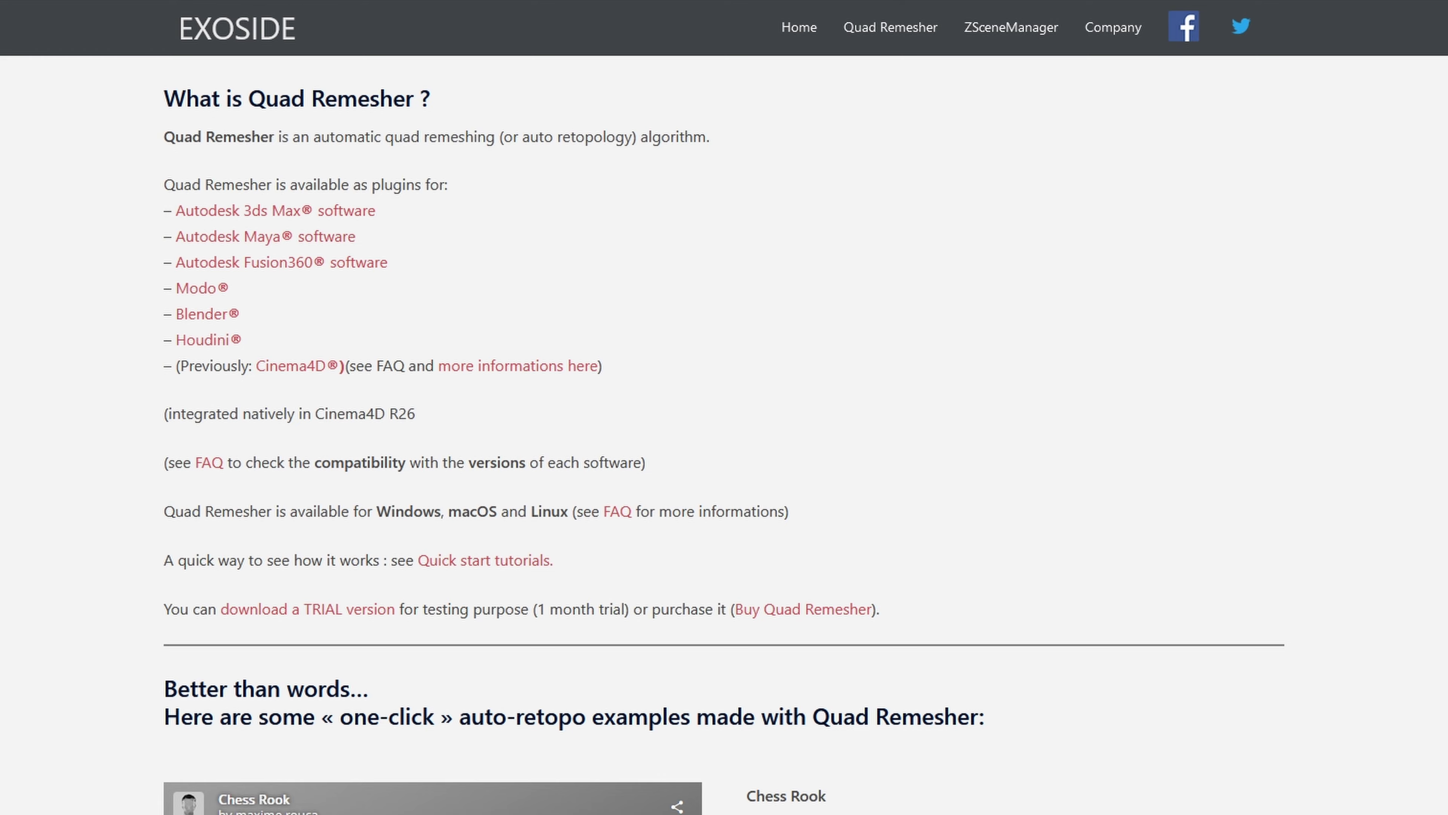
- Read through the Quad Remesher web page's description, supported programs and auto-retopology examples
{"action": "scroll", "coordinate": [724, 407], "scroll_direction": "down", "scroll_amount": 7}
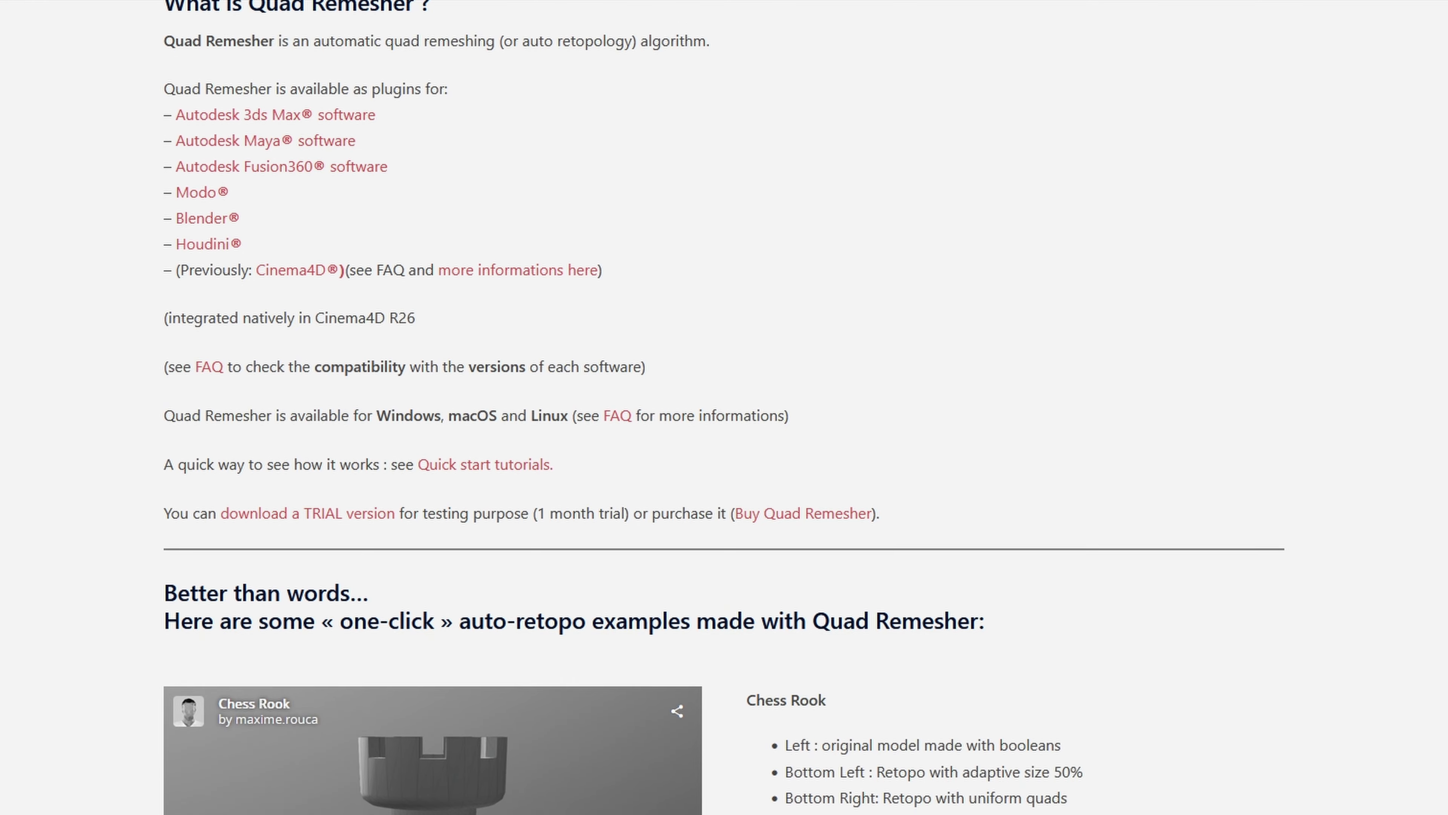
{"action": "scroll", "coordinate": [724, 407], "scroll_direction": "down", "scroll_amount": 3}
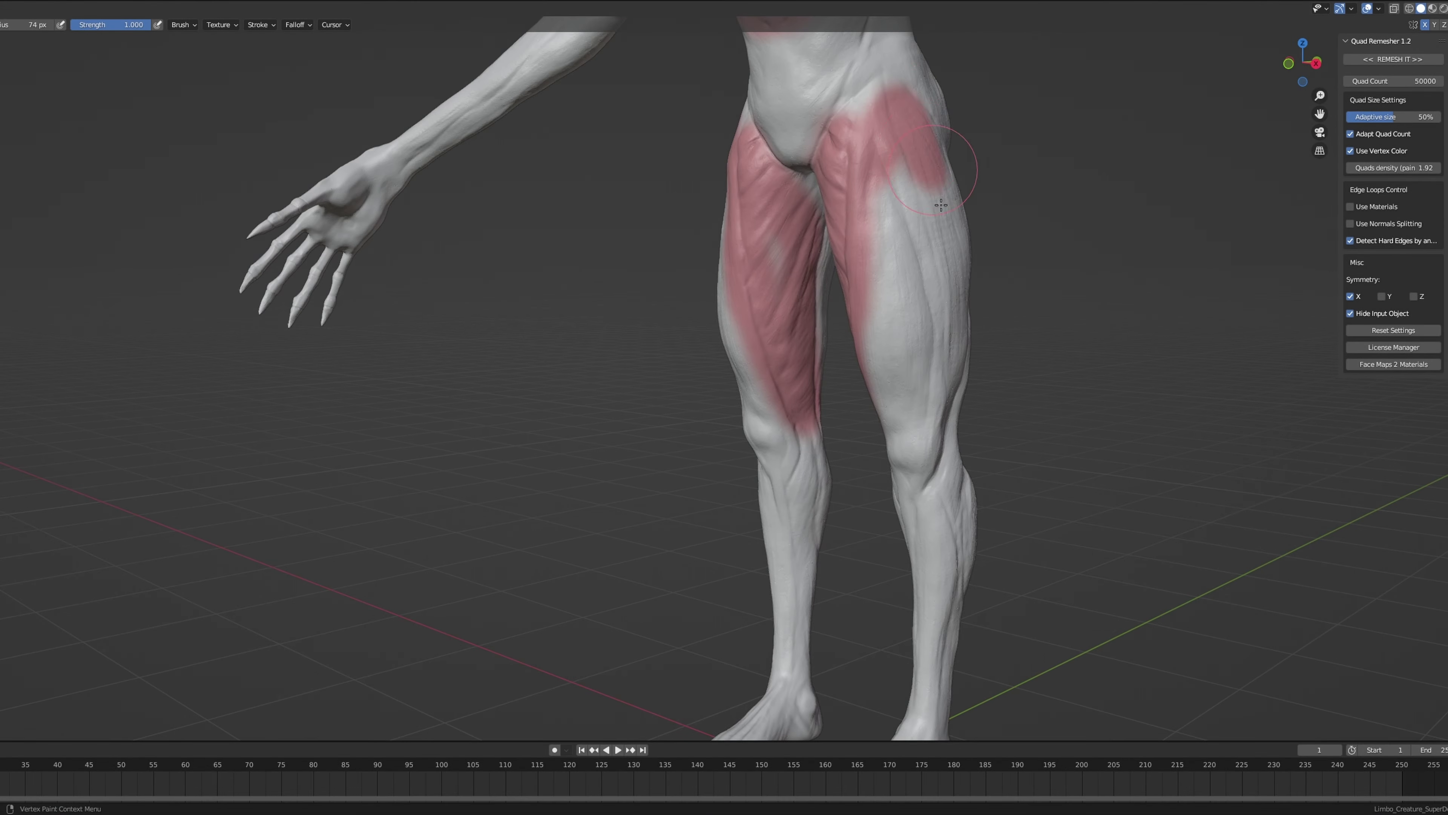
- Paint red quad-density areas over the thighs and the rest of the creature, and set Quad Remesher's quad count to 25000
{"action": "left_click_drag", "start_coordinate": [941, 205], "coordinate": [929, 431]}
{"action": "middle_click_drag", "start_coordinate": [929, 431], "coordinate": [1174, 547]}
{"action": "middle_click_drag", "start_coordinate": [1175, 548], "coordinate": [1051, 348], "text": "shift"}
{"action": "left_click_drag", "start_coordinate": [594, 553], "coordinate": [656, 514]}
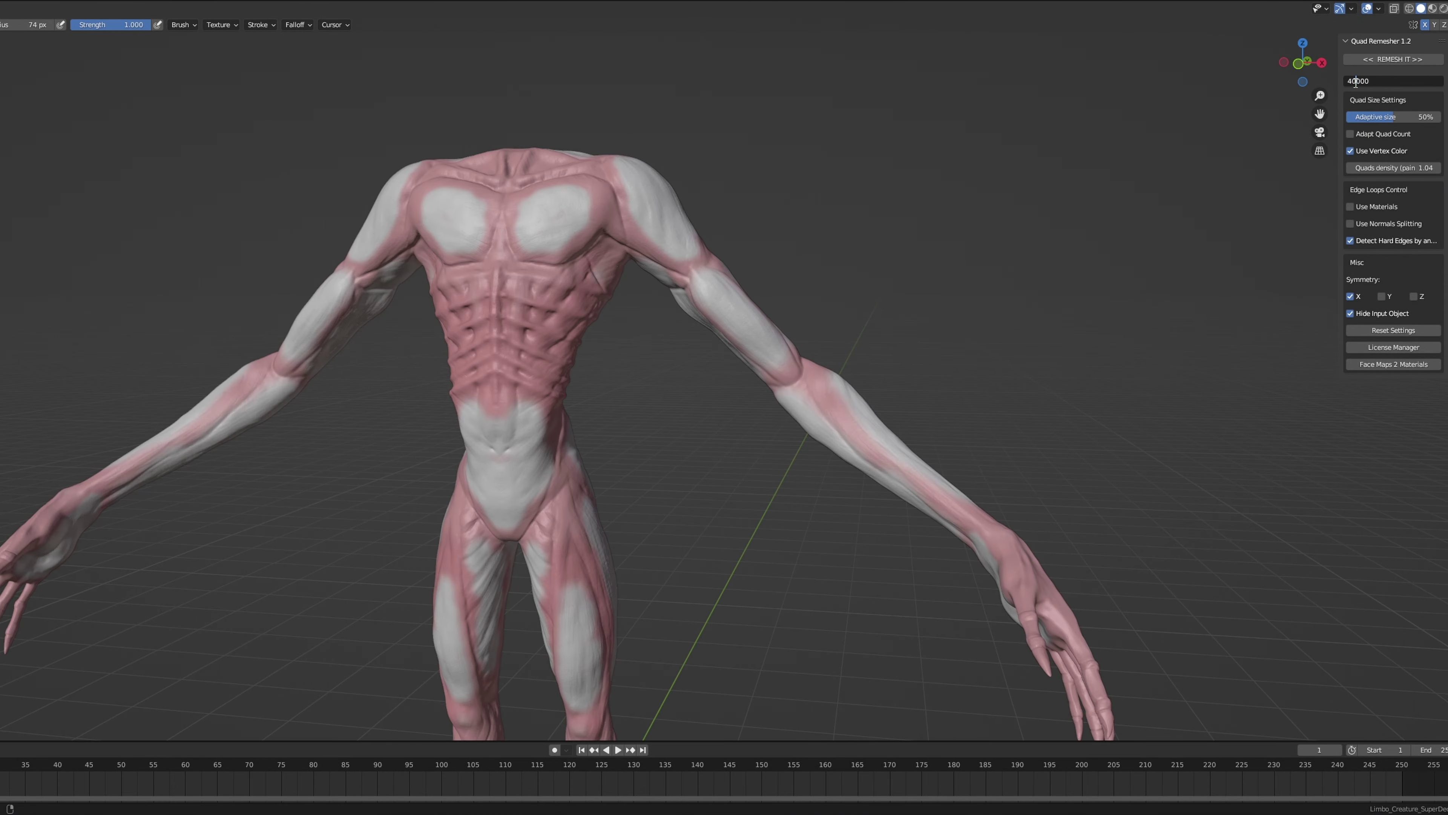
{"action": "type", "text": "5"}
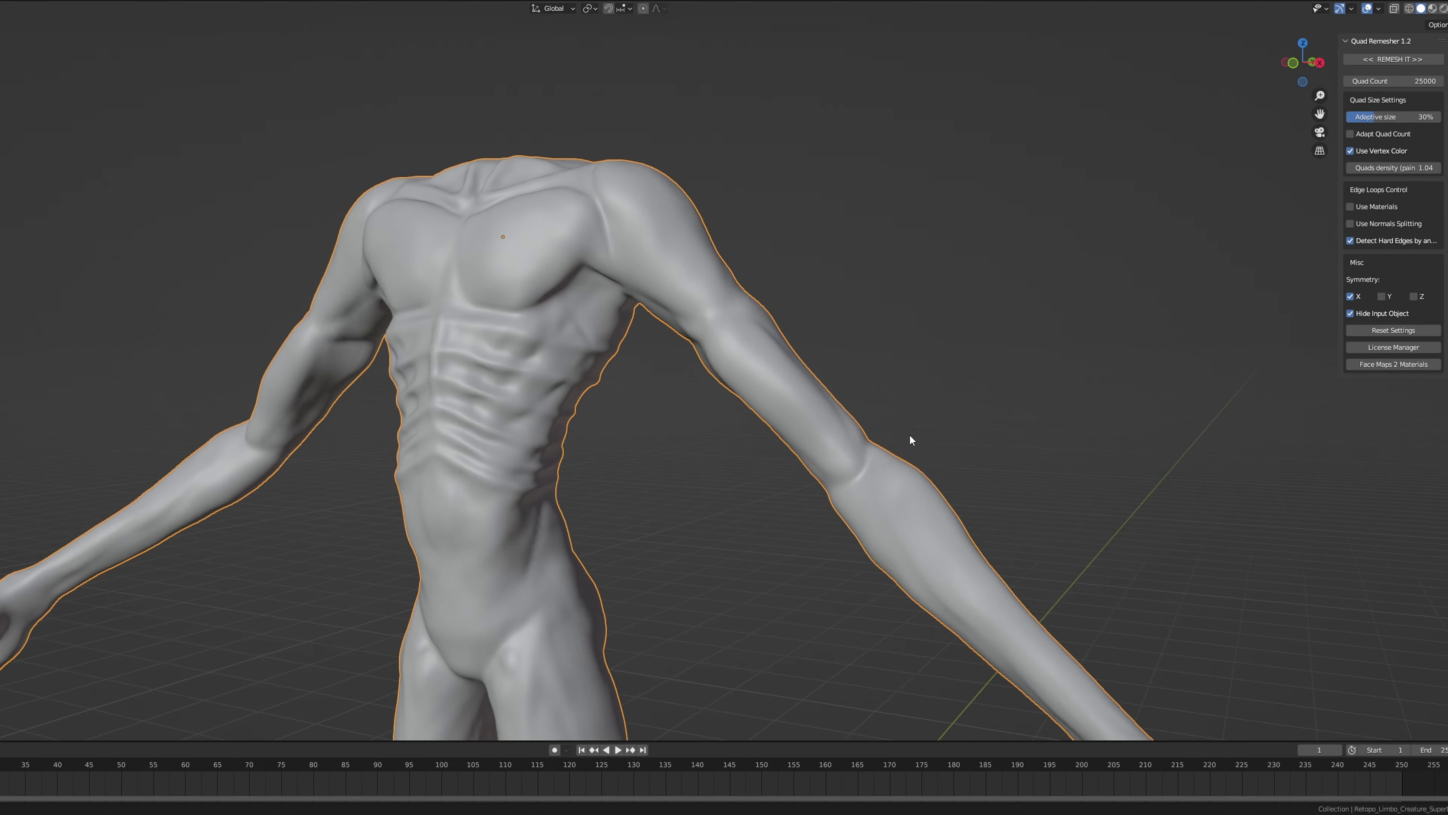
- Examine the remeshed torso's quad flow in Edit Mode
{"action": "key", "text": "Tab"}
{"action": "scroll", "coordinate": [677, 512], "scroll_direction": "up", "scroll_amount": 3}
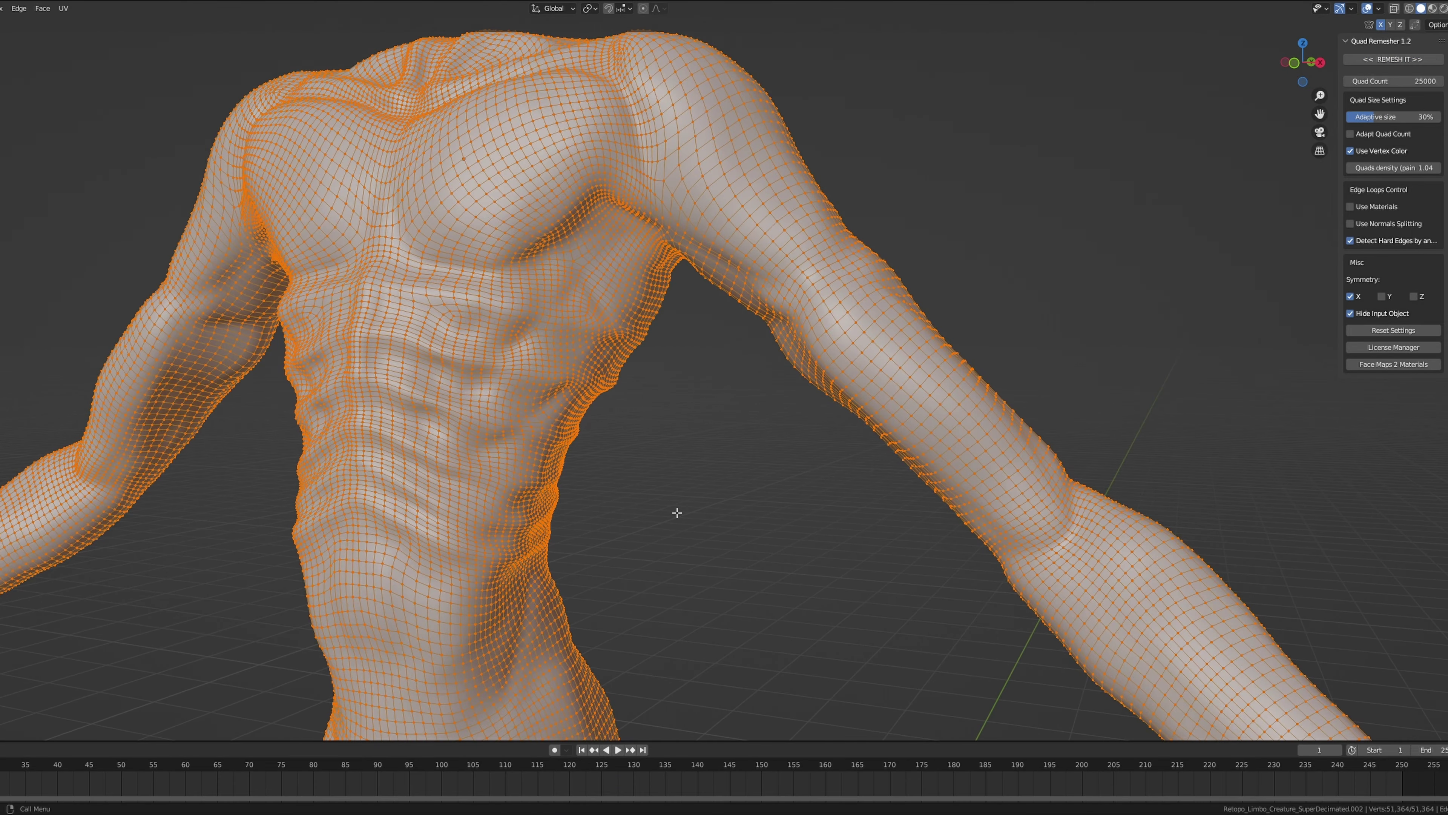
{"action": "scroll", "coordinate": [677, 513], "scroll_direction": "down", "scroll_amount": 5}
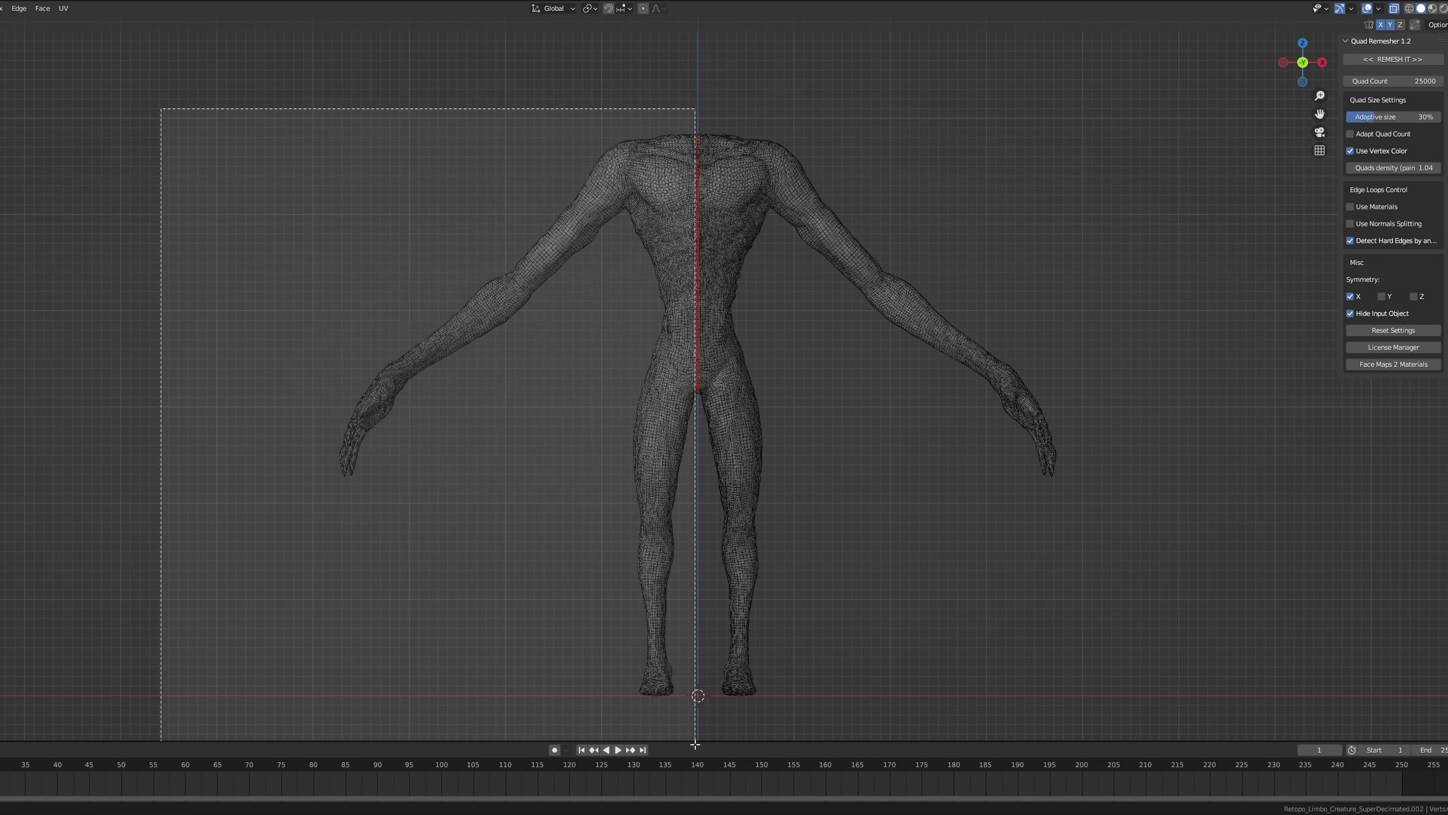
- Box-select the half of the body on one side of the centre seam in the see-through front view
{"action": "left_click_drag", "start_coordinate": [695, 744], "coordinate": [250, 577]}
{"action": "key", "text": "1"}
{"action": "left_click_drag", "start_coordinate": [243, 72], "coordinate": [695, 724]}
{"action": "scroll", "coordinate": [605, 377], "scroll_direction": "up", "scroll_amount": 4}
{"action": "scroll", "coordinate": [686, 334], "scroll_direction": "down", "scroll_amount": 4}
{"action": "left_click_drag", "start_coordinate": [282, 39], "coordinate": [582, 616]}
{"action": "scroll", "coordinate": [507, 450], "scroll_direction": "up", "scroll_amount": 4}
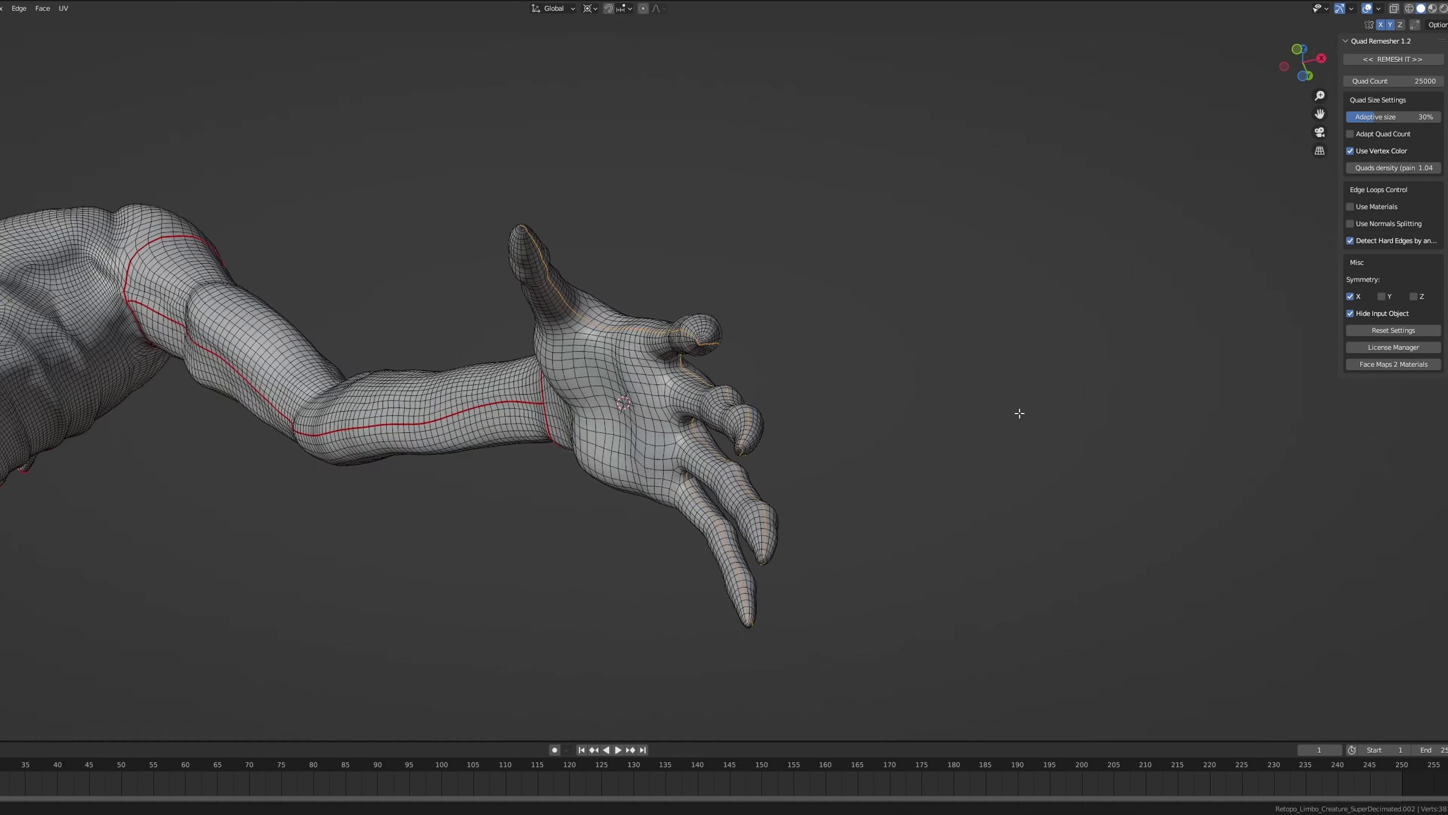
- Mark the selected edges along the creature's fingers as UV seams
{"action": "middle_click_drag", "start_coordinate": [1018, 410], "coordinate": [941, 465]}
{"action": "right_click", "coordinate": [941, 465]}
{"action": "left_click", "coordinate": [915, 691]}
{"action": "right_click", "coordinate": [869, 663]}
{"action": "left_click", "coordinate": [863, 703]}
{"action": "right_click", "coordinate": [843, 608]}
{"action": "left_click", "coordinate": [827, 663]}
{"action": "scroll", "coordinate": [841, 533], "scroll_direction": "down", "scroll_amount": 5}
{"action": "middle_click_drag", "start_coordinate": [841, 533], "coordinate": [866, 527]}
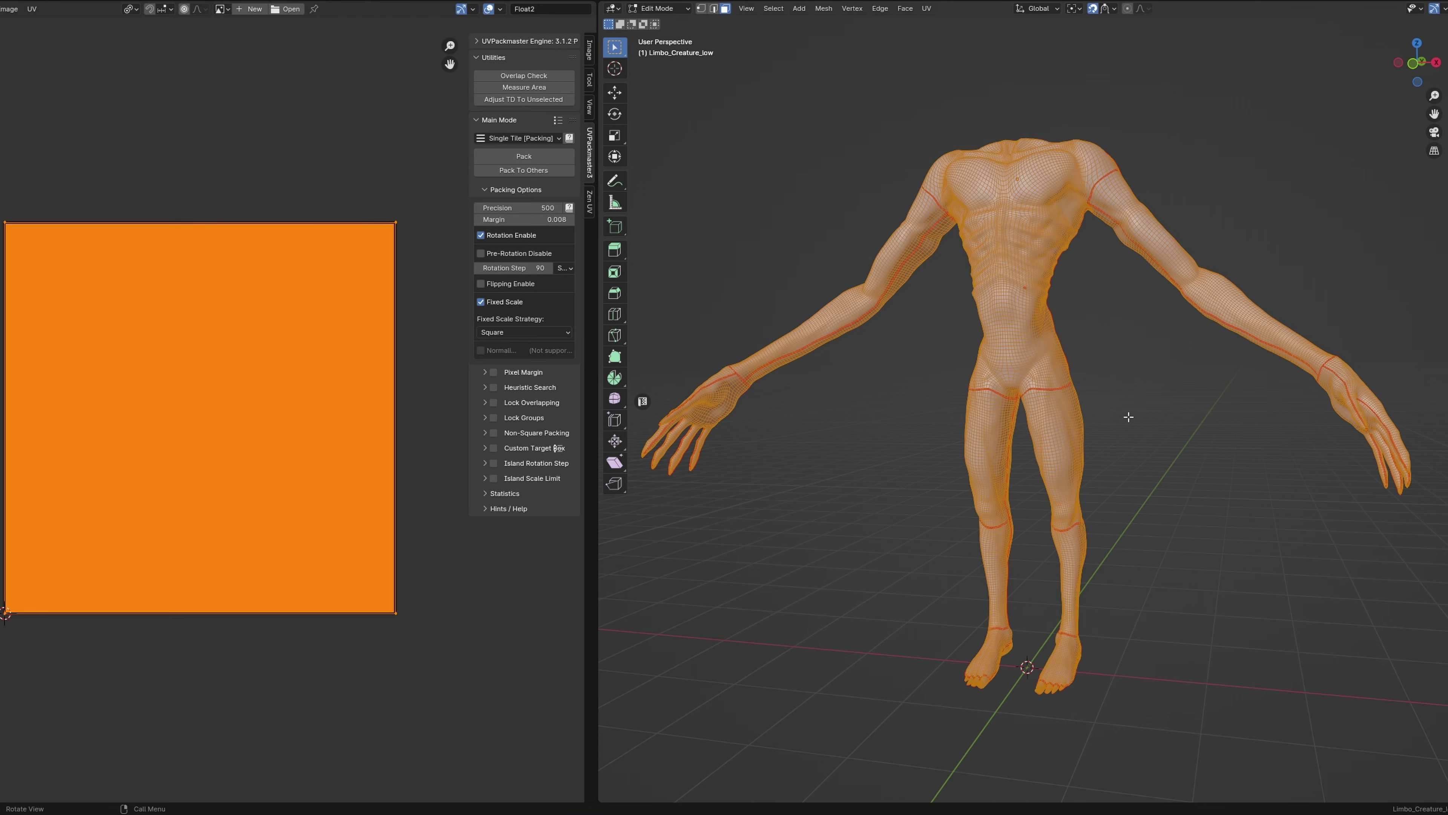
- Unwrap the whole creature mesh with the Angle Based method and hide the UV editor's packing options
{"action": "key", "text": "u"}
{"action": "left_click", "coordinate": [1128, 415]}
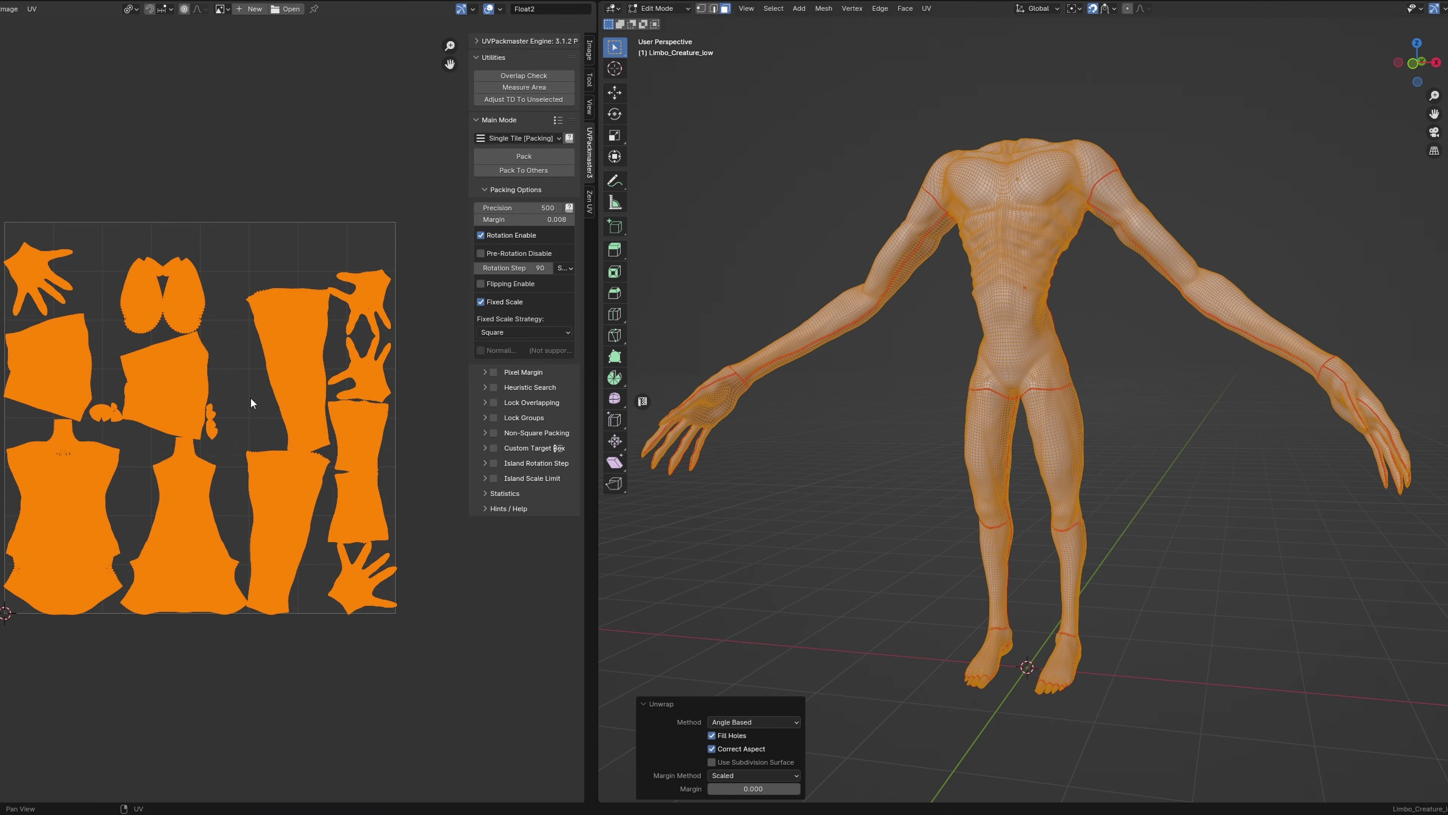
{"action": "scroll", "coordinate": [245, 377], "scroll_direction": "up", "scroll_amount": 1}
{"action": "middle_click_drag", "start_coordinate": [345, 383], "coordinate": [307, 381]}
{"action": "key", "text": "n"}
- Select the upper long limb island in the UV layout, then move and rotate it upright
{"action": "scroll", "coordinate": [339, 389], "scroll_direction": "up", "scroll_amount": 1}
{"action": "left_click", "coordinate": [349, 369]}
{"action": "key", "text": "l"}
{"action": "key", "text": "g"}
{"action": "left_click", "coordinate": [355, 306]}
{"action": "key", "text": "r"}
{"action": "left_click", "coordinate": [349, 310]}
- Select the lower long limb island, rotate it upright and place it beneath the matching island
{"action": "left_click", "coordinate": [376, 527]}
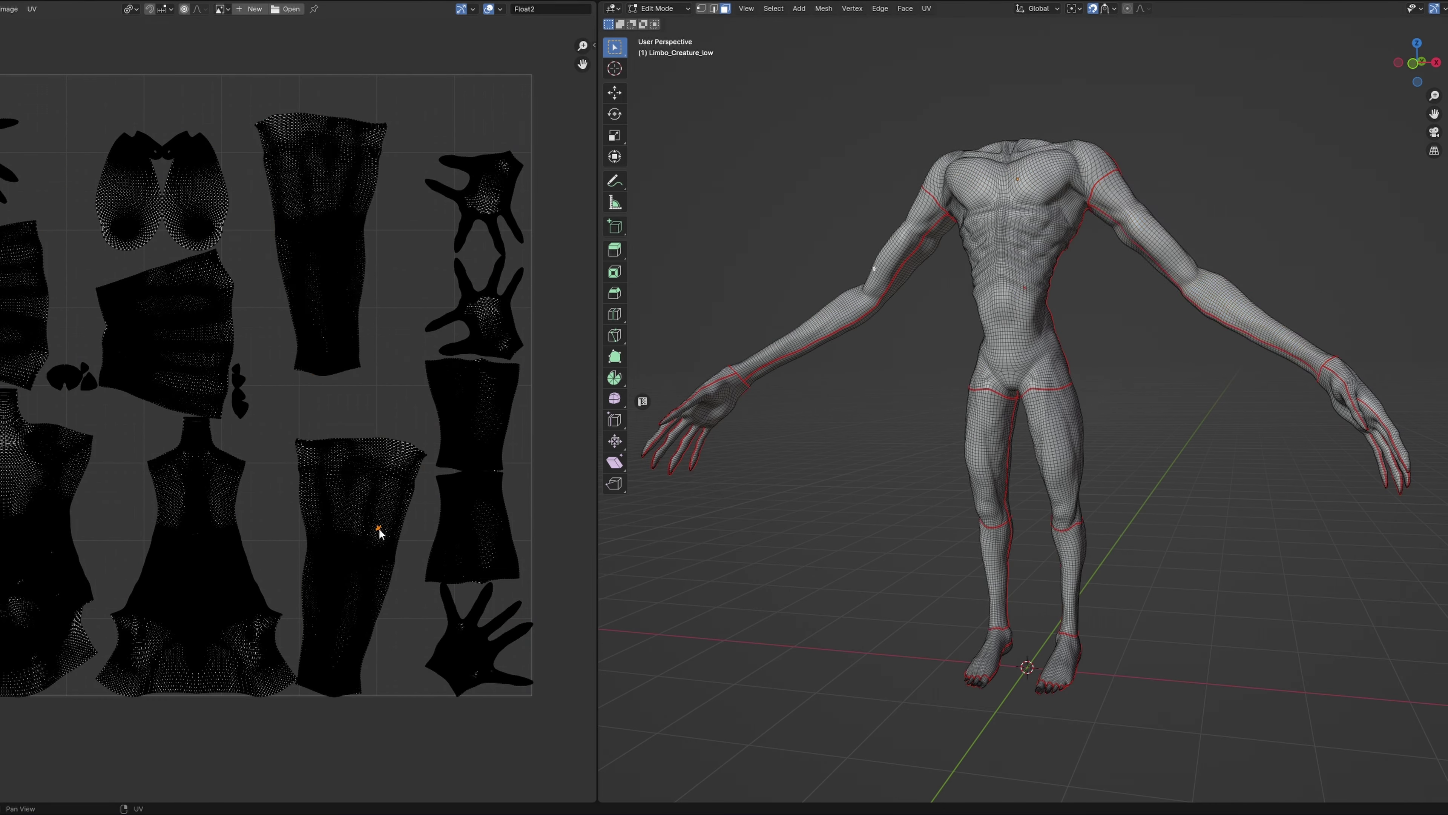
{"action": "key", "text": "l"}
{"action": "key", "text": "g"}
{"action": "left_click", "coordinate": [373, 519]}
{"action": "key", "text": "r"}
{"action": "left_click", "coordinate": [403, 539]}
{"action": "key", "text": "g"}
{"action": "left_click", "coordinate": [409, 528]}
- Reposition the lower of the two short limb islands between the hand islands
{"action": "left_click", "coordinate": [463, 510]}
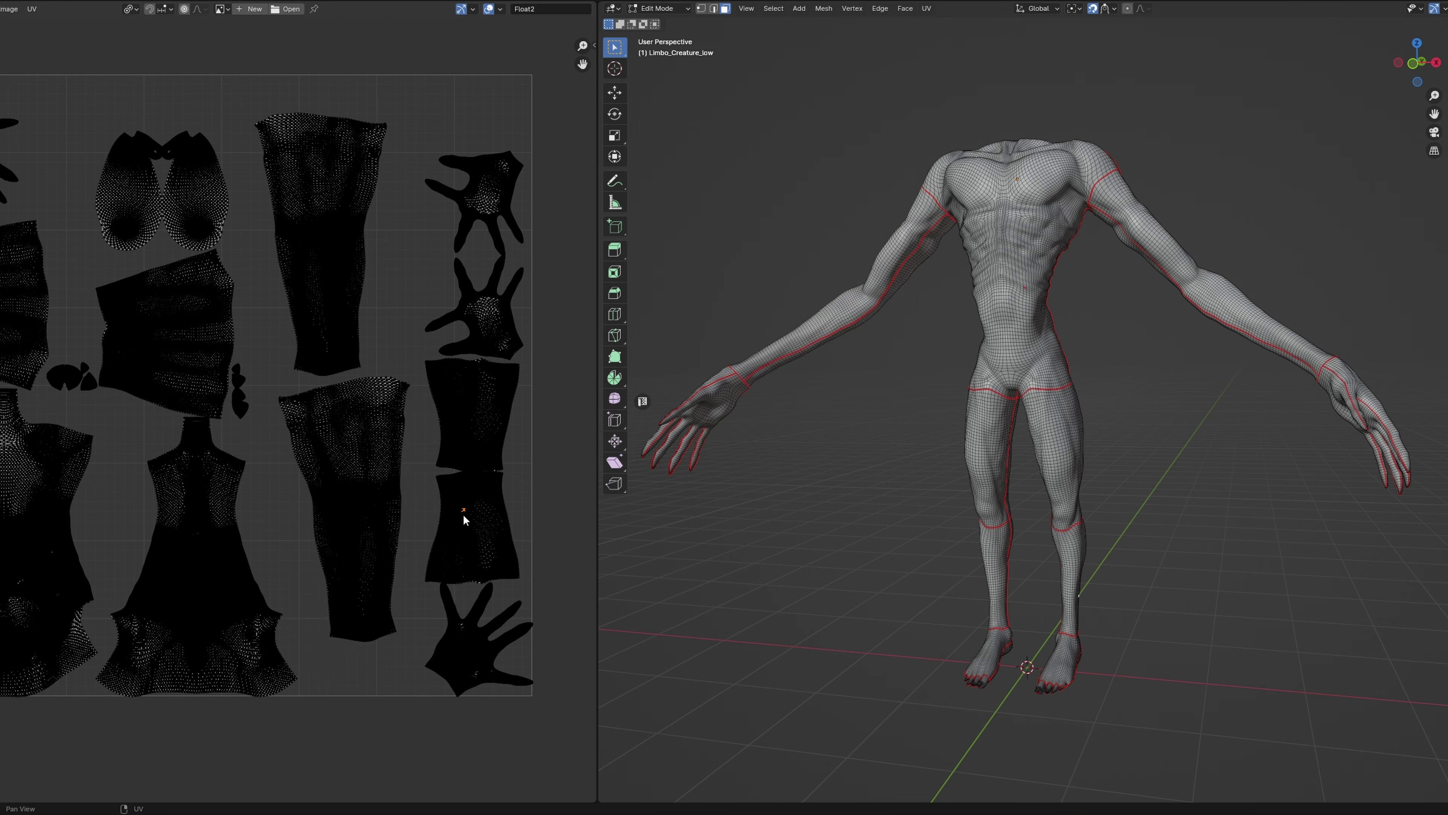
{"action": "left_click", "coordinate": [471, 531]}
{"action": "key", "text": "g"}
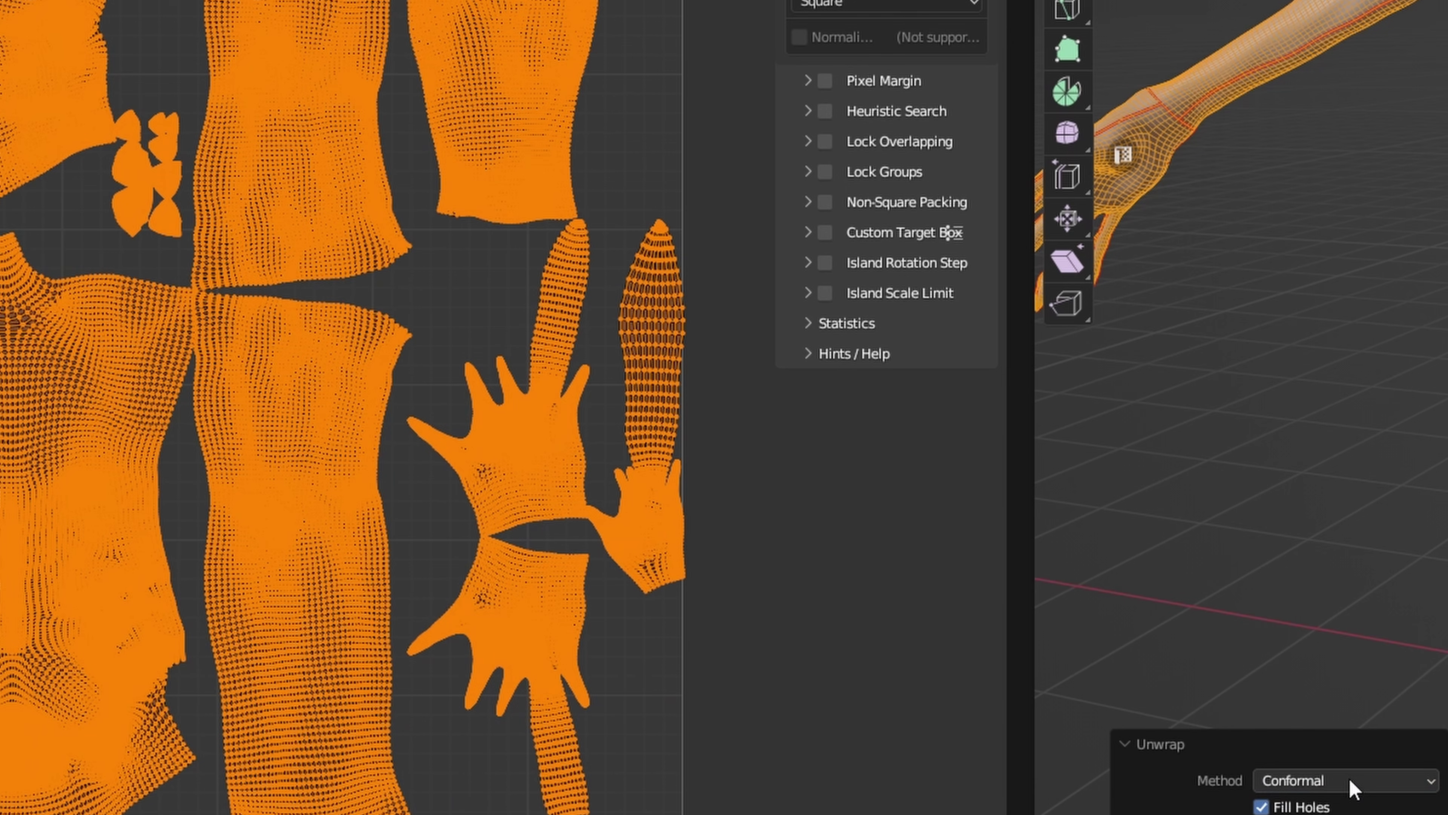
- Switch the unwrap method from Conformal to Angle Based to correct the stretched fingers in the hand islands
{"action": "left_click", "coordinate": [1351, 779]}
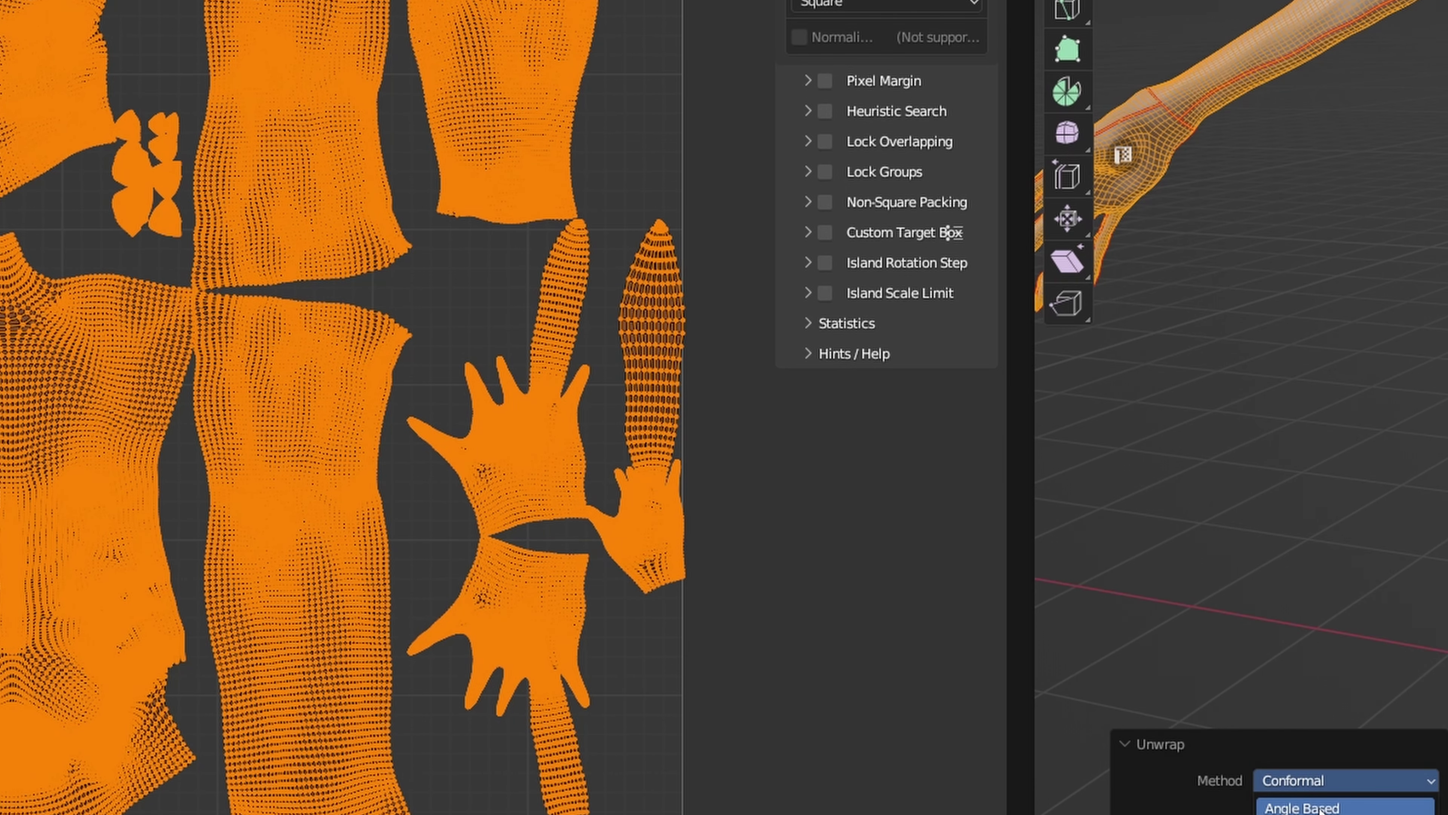
{"action": "key", "text": "Return"}
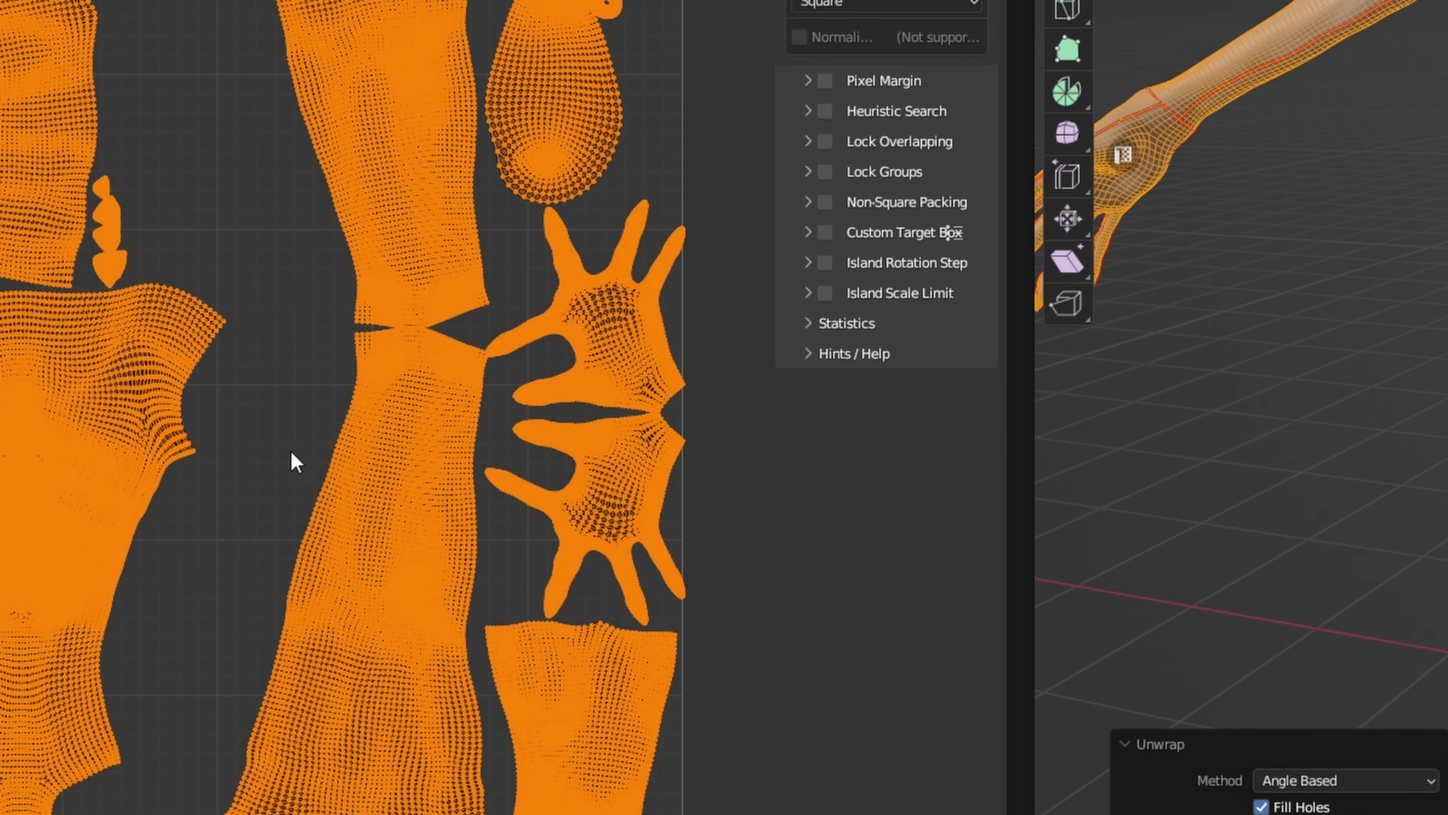
{"action": "scroll", "coordinate": [625, 342], "scroll_direction": "up", "scroll_amount": 10}
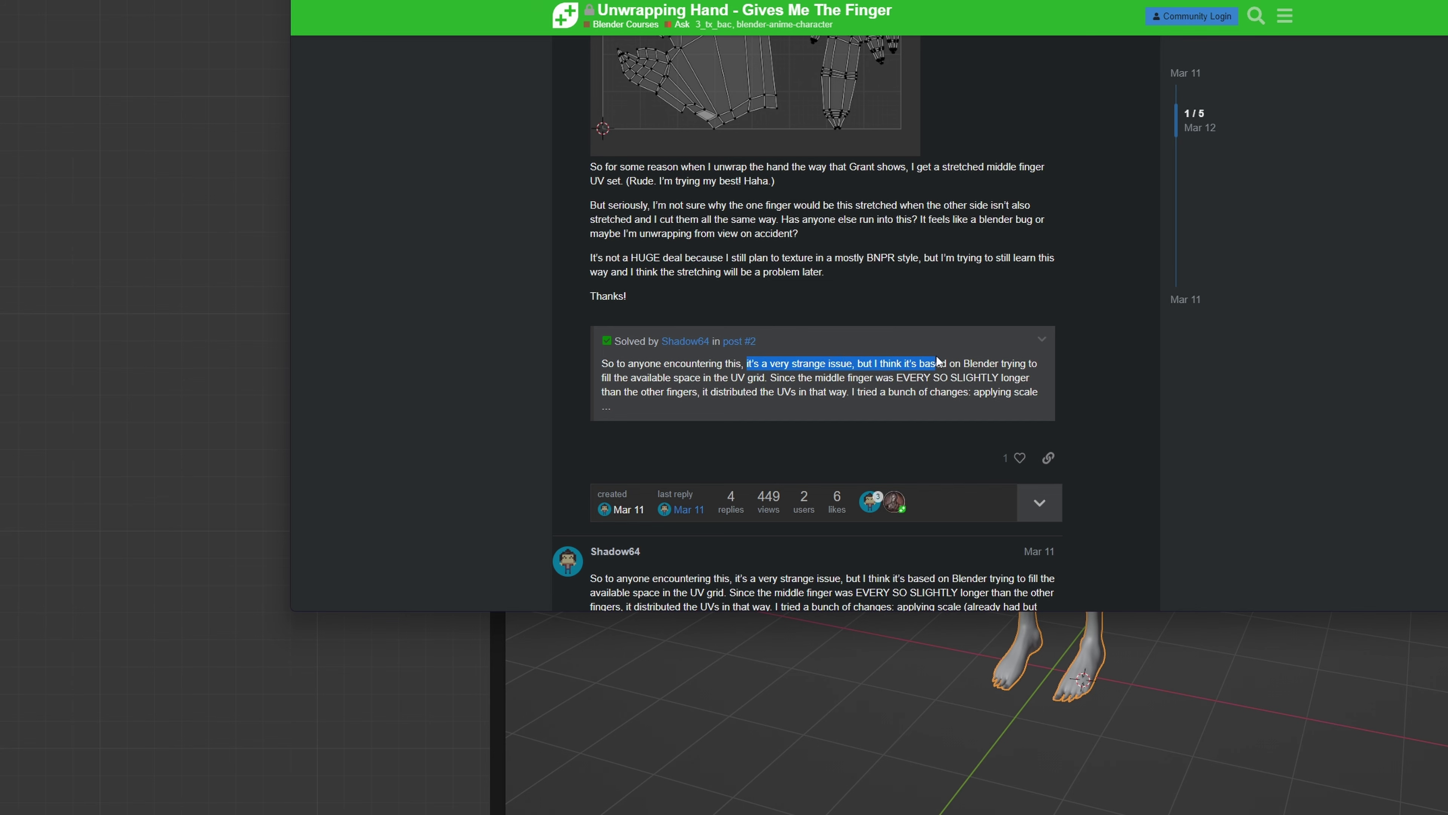
- Read the forum threads on stretched middle fingers when unwrapping hands and the suggested fixes
{"action": "left_click_drag", "start_coordinate": [1027, 363], "coordinate": [676, 378]}
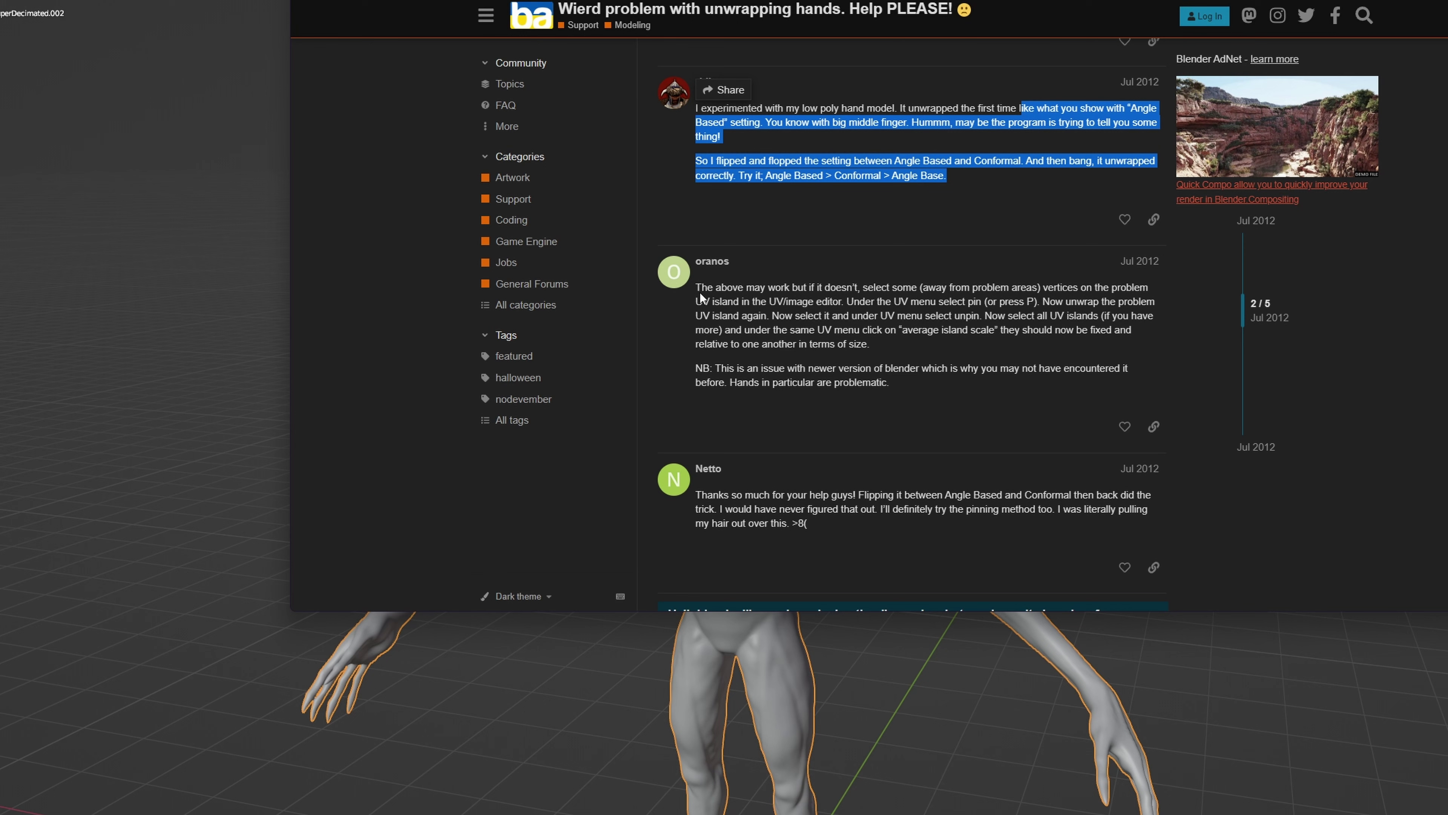
{"action": "left_click_drag", "start_coordinate": [708, 287], "coordinate": [858, 291]}
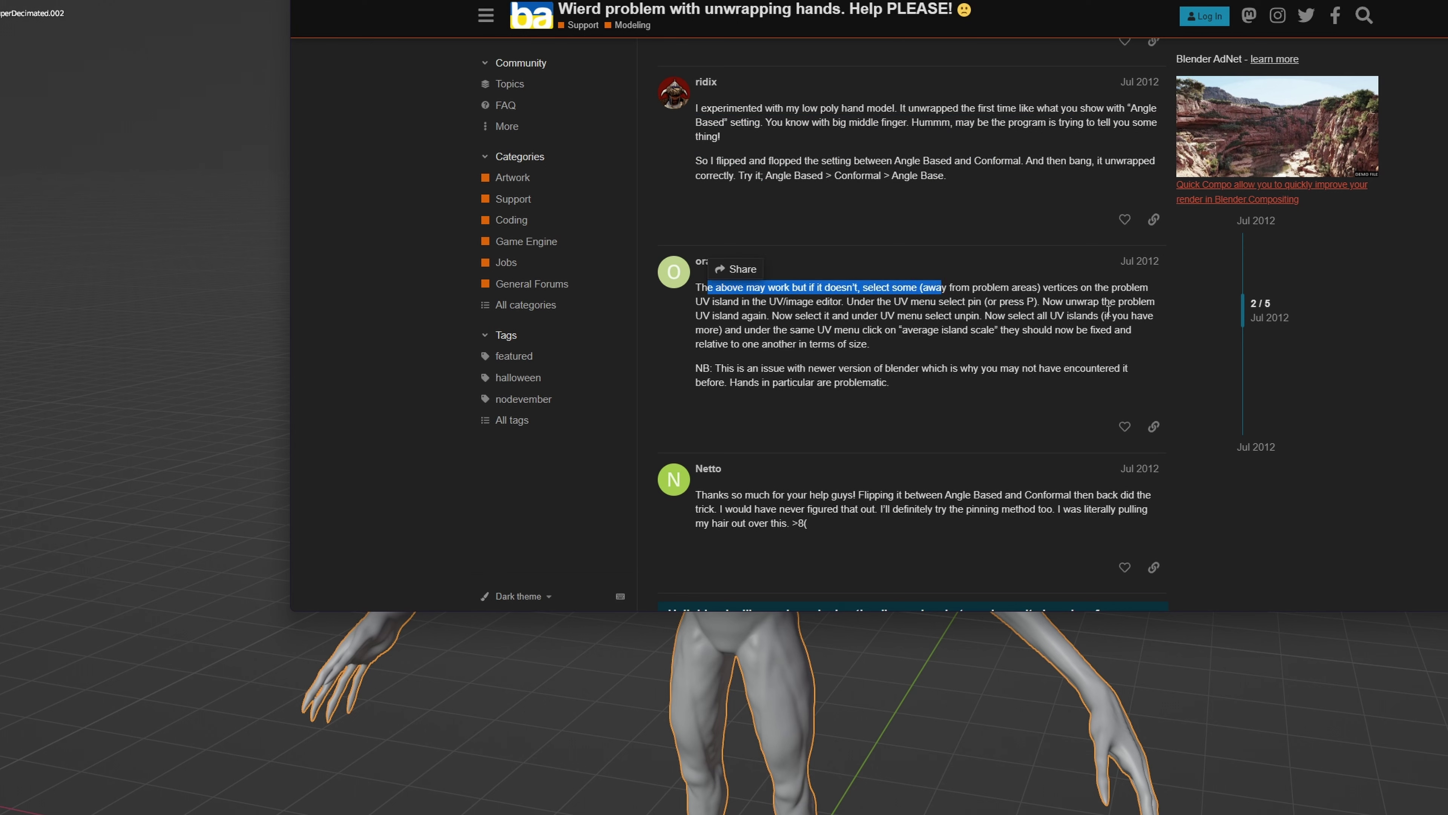
- Return to Blender and toggle the unwrap method between Angle Based and Conformal
{"action": "left_click", "coordinate": [956, 722]}
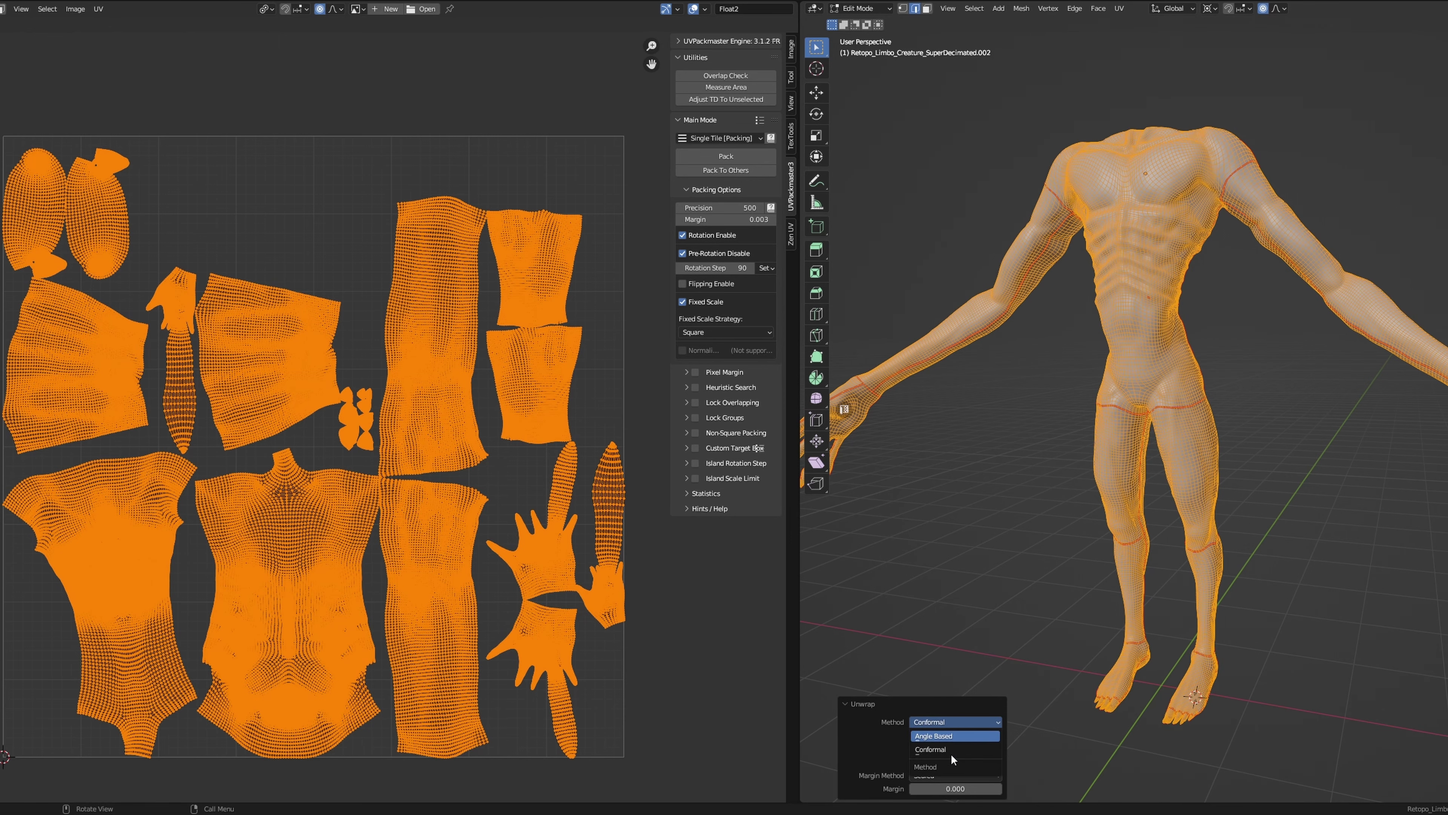
{"action": "left_click", "coordinate": [950, 736]}
{"action": "left_click", "coordinate": [922, 725]}
{"action": "left_click", "coordinate": [944, 751]}
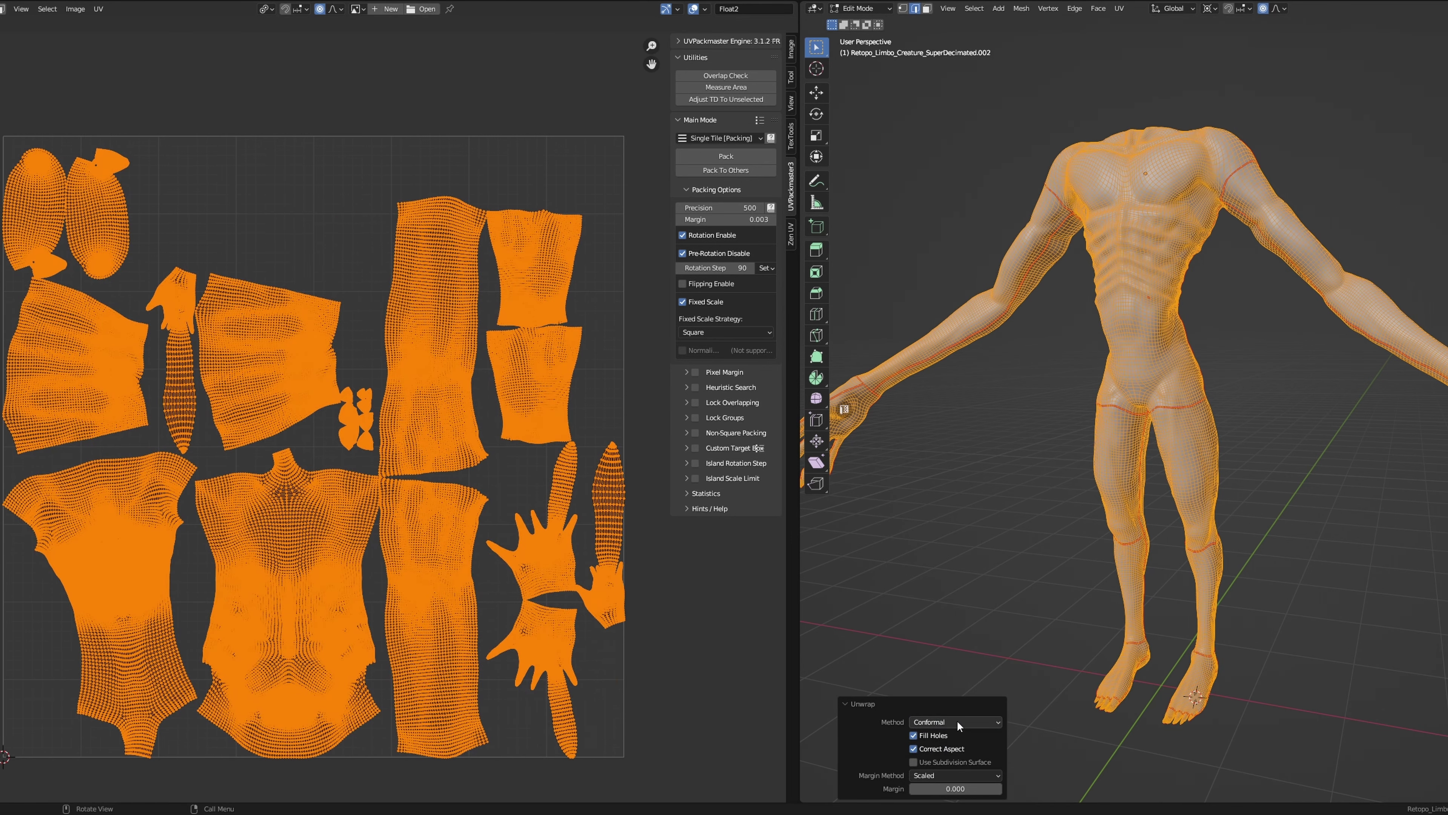
{"action": "left_click", "coordinate": [961, 724]}
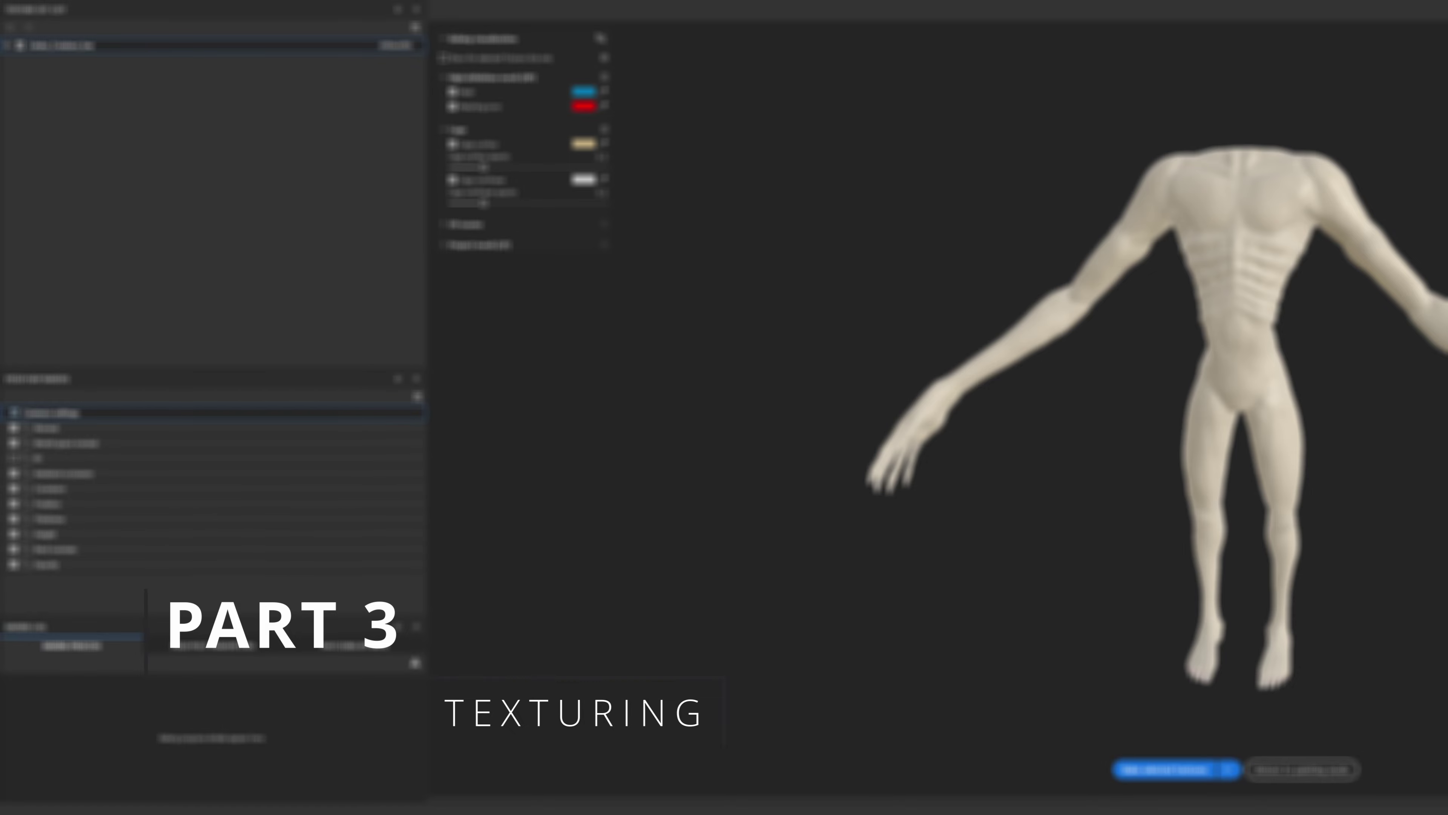
- In Substance 3D Painter, set the mesh map antialiasing to Supersampling 64x, open the Curvature settings and bake the selected textures
{"action": "left_click_drag", "start_coordinate": [1443, 194], "coordinate": [602, 102]}
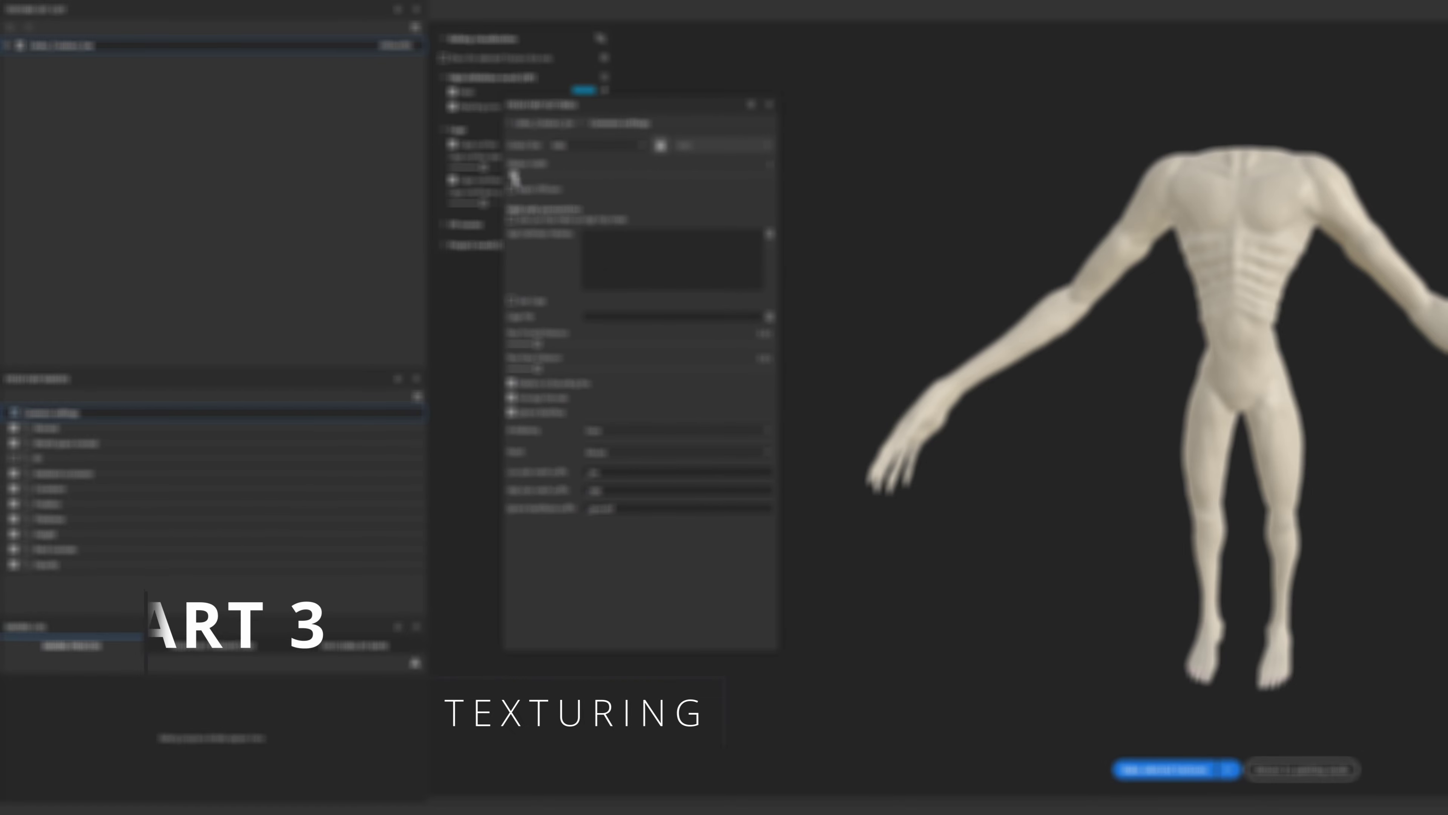
{"action": "left_click", "coordinate": [632, 430]}
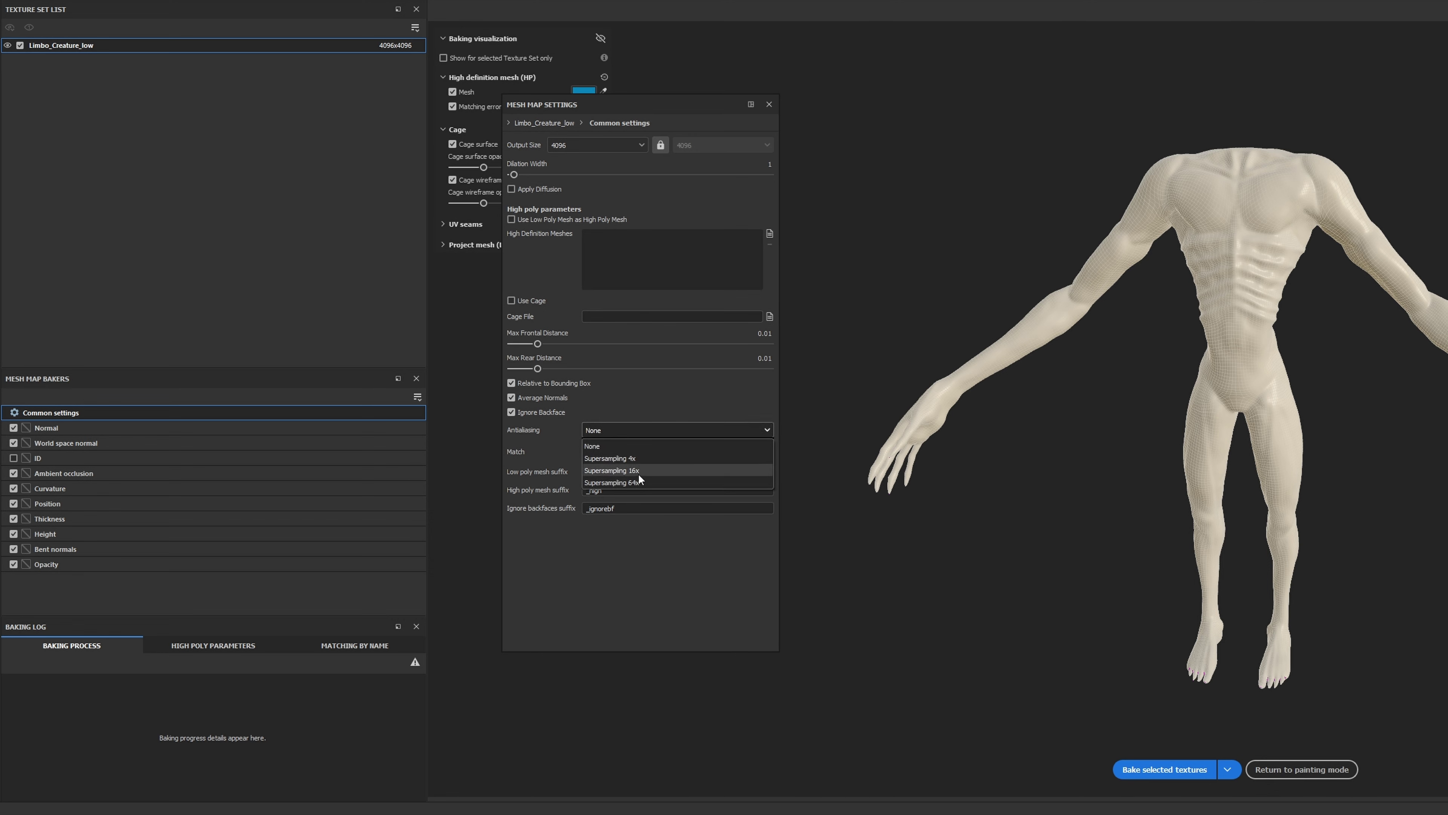
{"action": "left_click", "coordinate": [637, 483]}
{"action": "left_click", "coordinate": [50, 488]}
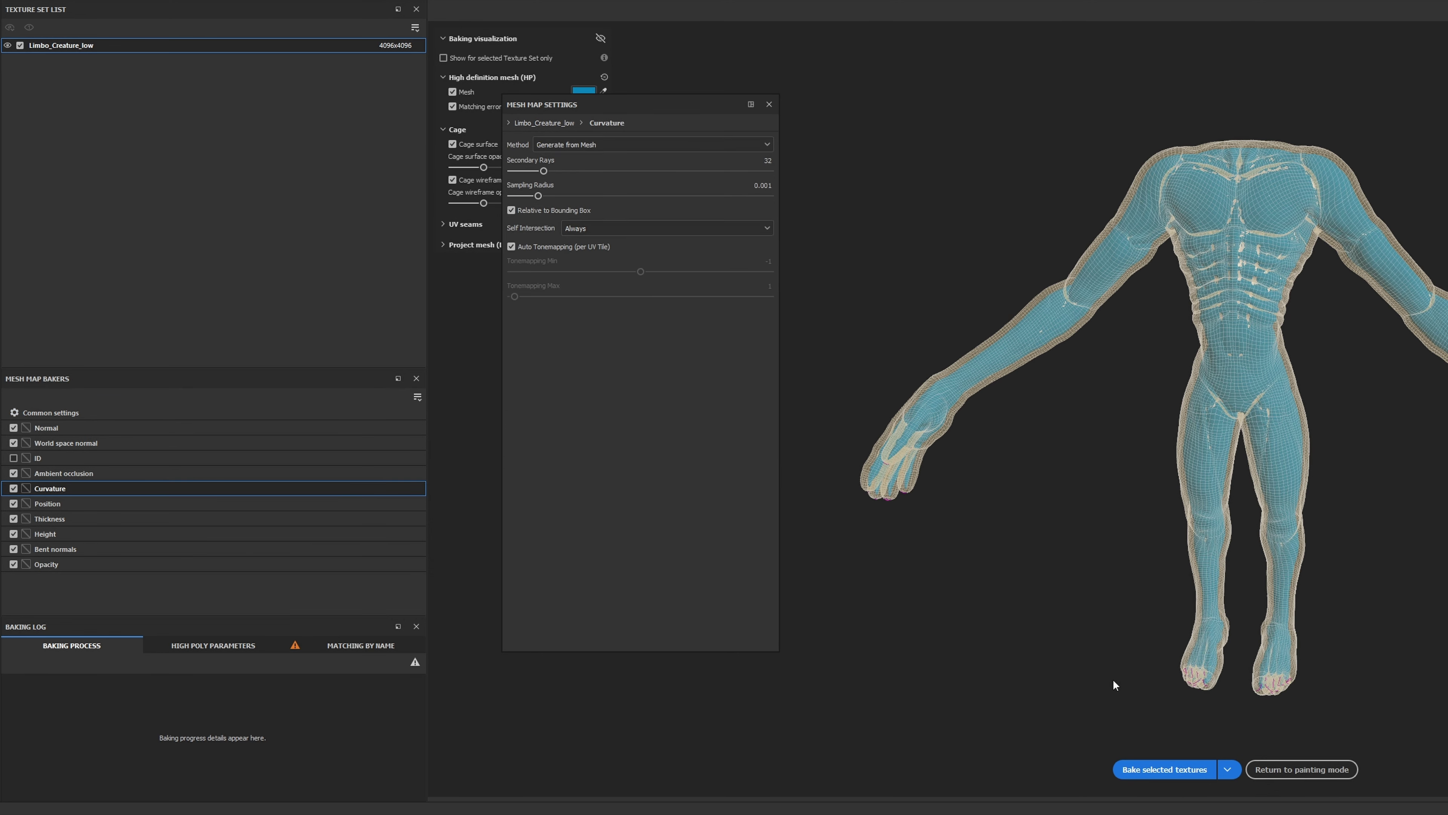
{"action": "left_click", "coordinate": [1185, 770]}
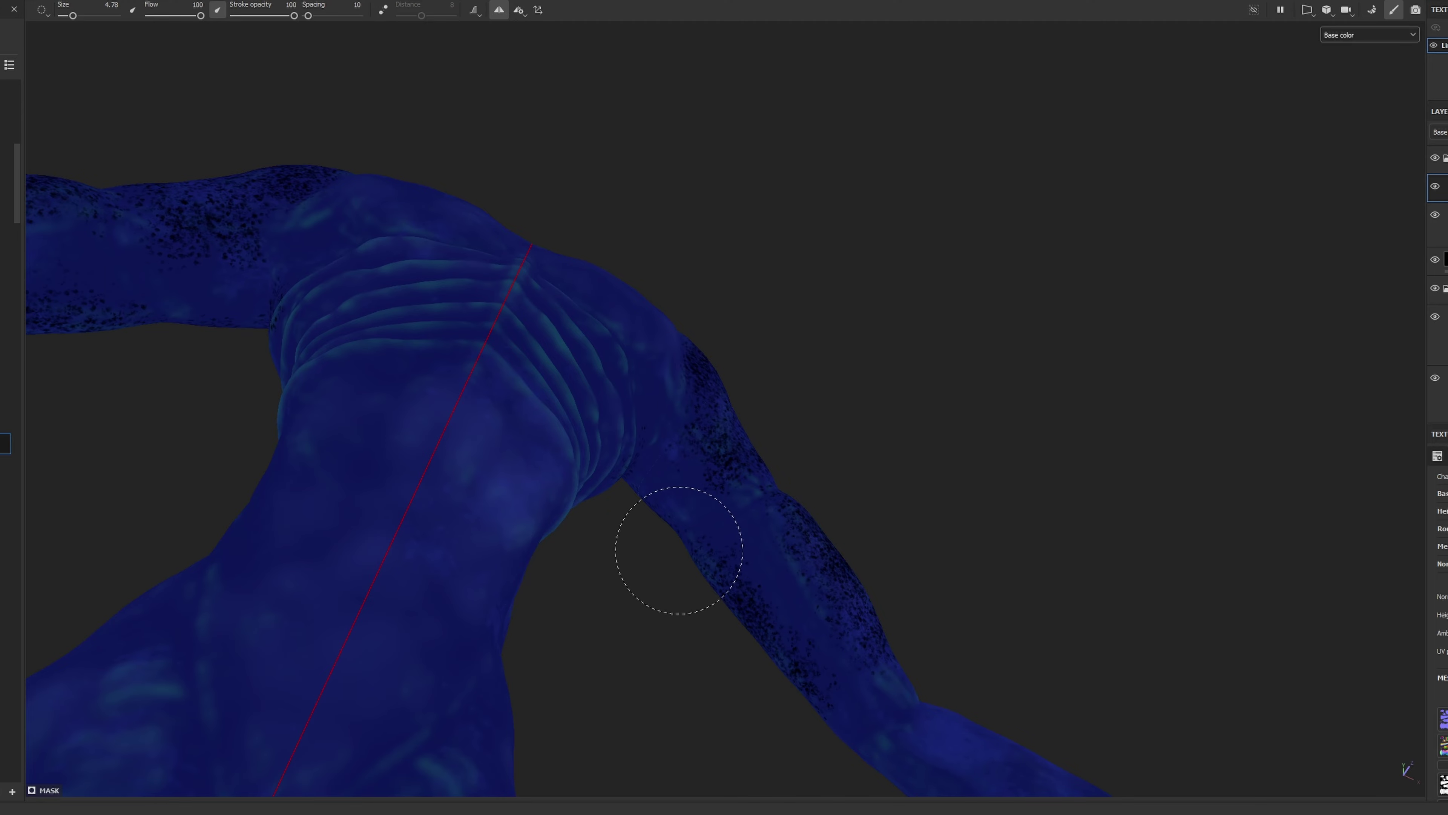
- Paint symmetrical dark speckles over the arms, shoulders and upper back in the layer mask
{"action": "mouse_move", "coordinate": [779, 593]}
{"action": "left_mouse_down", "text": "alt"}
{"action": "mouse_move", "coordinate": [456, 732]}
{"action": "mouse_move", "coordinate": [301, 740]}
{"action": "mouse_move", "coordinate": [795, 693]}
{"action": "mouse_move", "coordinate": [838, 560]}
{"action": "mouse_move", "coordinate": [474, 598]}
{"action": "mouse_move", "coordinate": [1083, 641]}
{"action": "mouse_move", "coordinate": [1005, 604]}
{"action": "mouse_move", "coordinate": [814, 584]}
{"action": "mouse_move", "coordinate": [762, 464]}
{"action": "left_mouse_up", "text": "alt"}
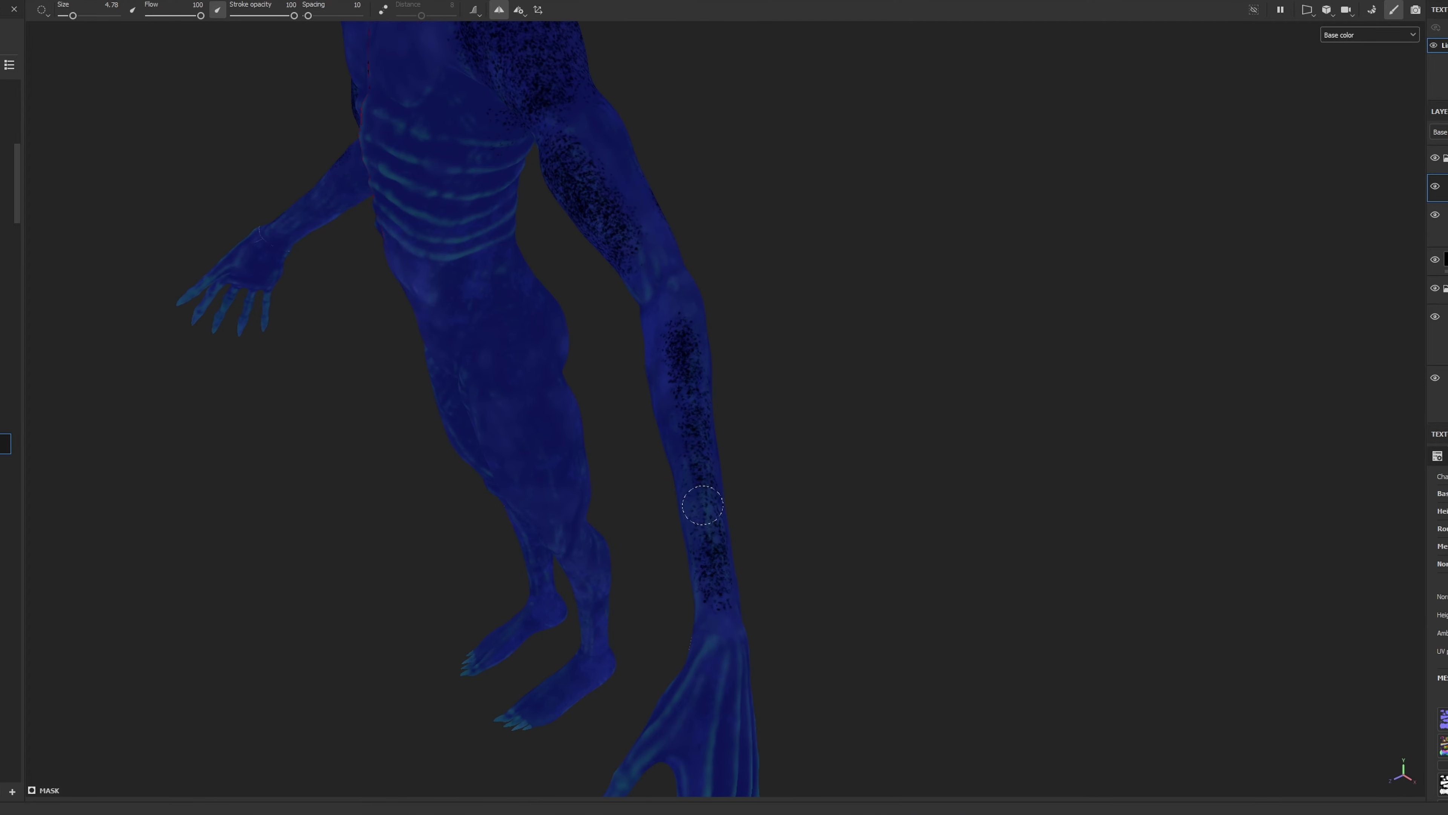
{"action": "left_click_drag", "start_coordinate": [1042, 542], "coordinate": [175, 374], "text": "alt"}
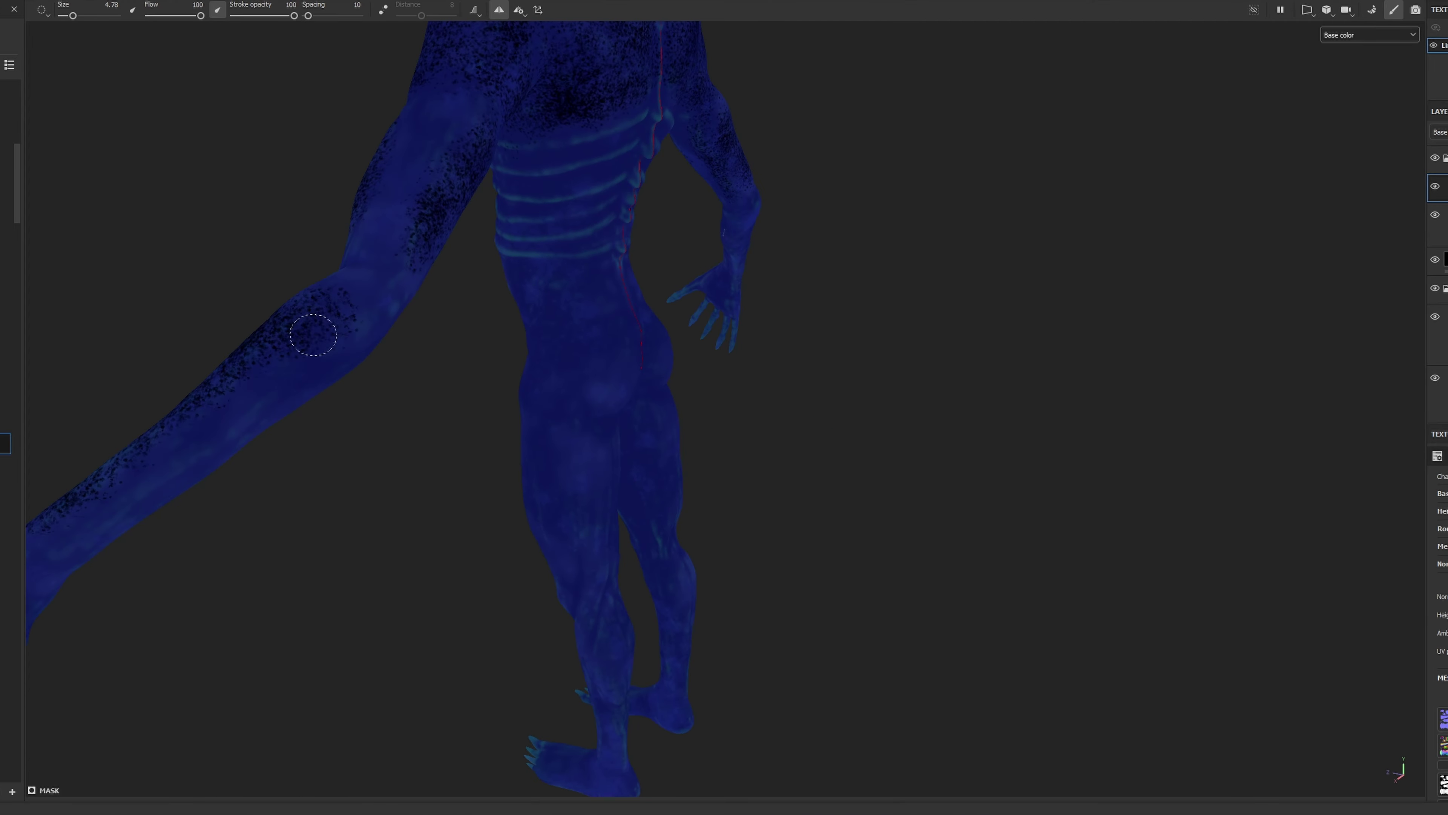
{"action": "mouse_move", "coordinate": [336, 413]}
{"action": "left_mouse_down", "text": "alt"}
{"action": "mouse_move", "coordinate": [395, 559]}
{"action": "mouse_move", "coordinate": [226, 525]}
{"action": "left_mouse_up", "text": "alt"}
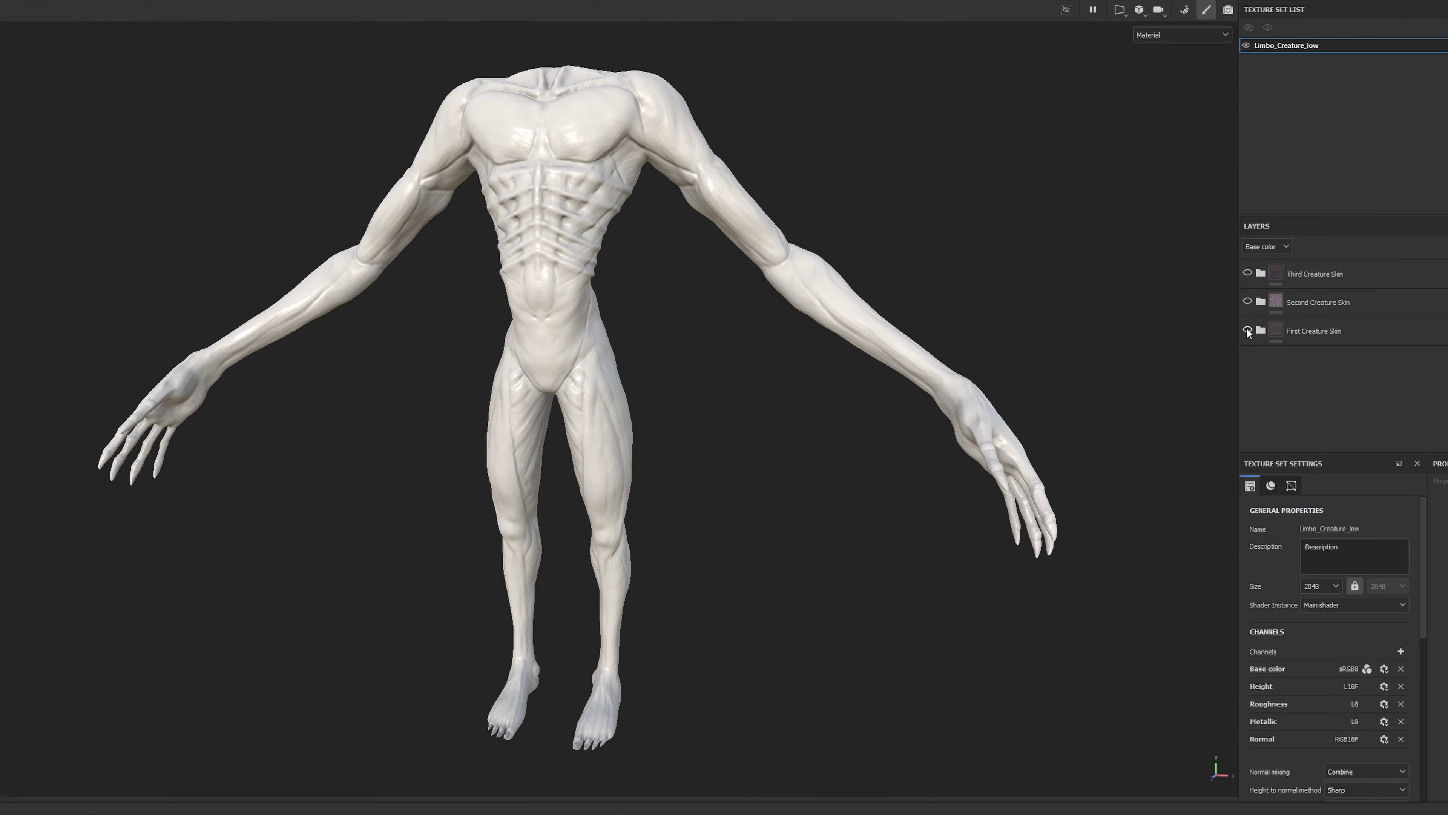
- Show the First Creature Skin layer group and view it on the model
{"action": "left_click", "coordinate": [1246, 329]}
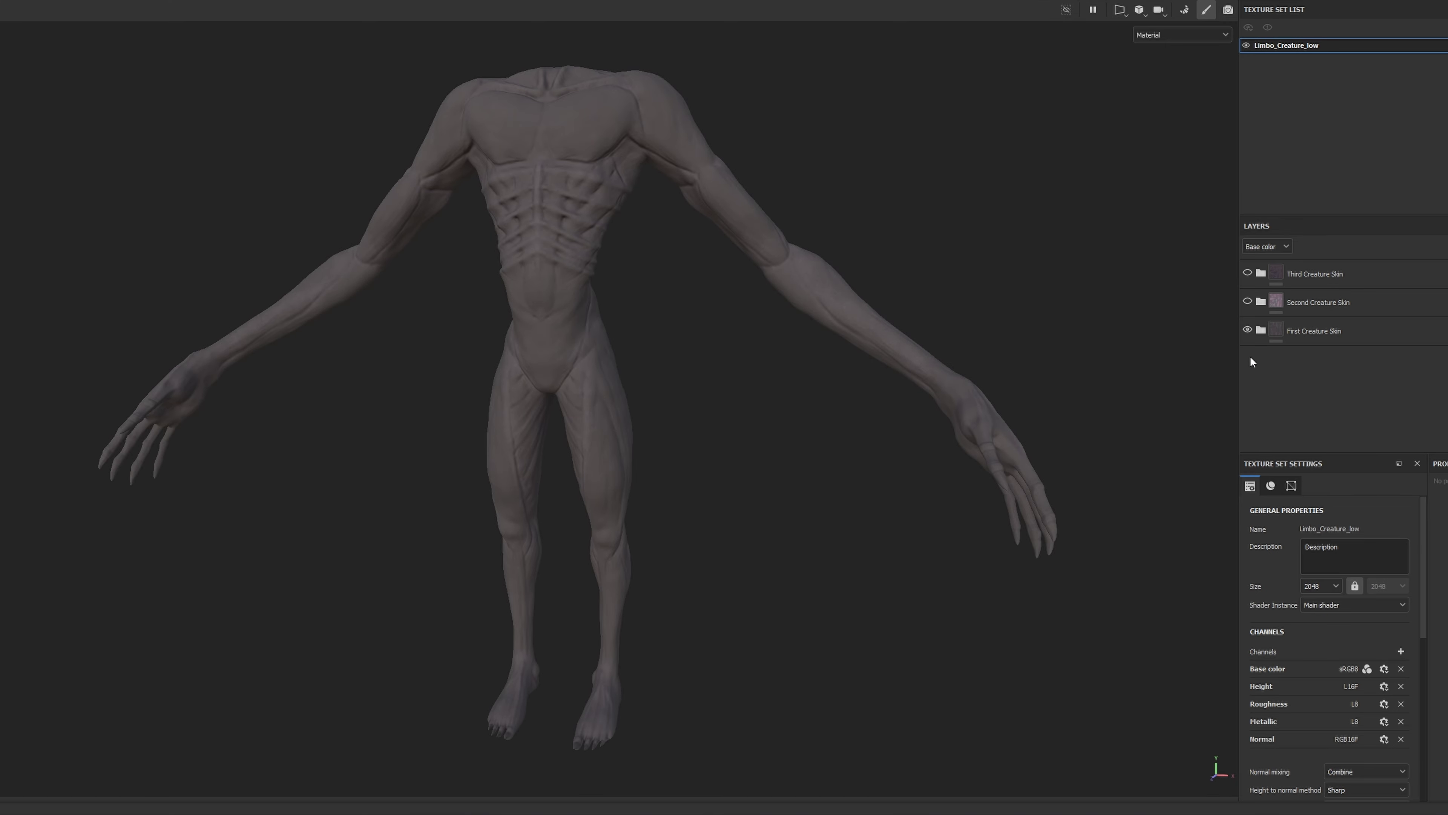
{"action": "left_click_drag", "start_coordinate": [1111, 408], "coordinate": [1025, 411], "text": "alt"}
{"action": "left_click", "coordinate": [1265, 330]}
{"action": "left_click_drag", "start_coordinate": [1132, 361], "coordinate": [1123, 368], "text": "alt"}
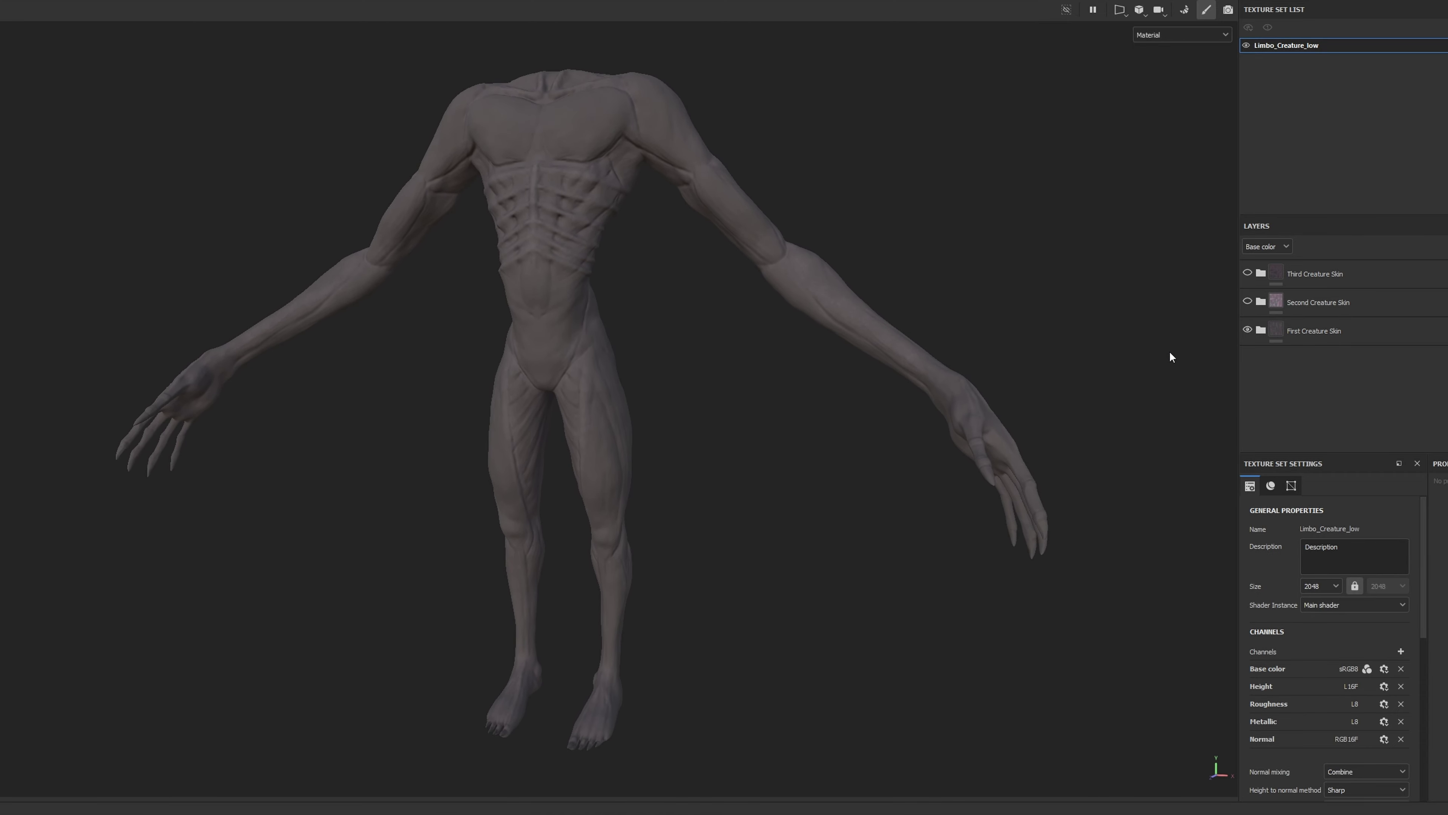
- Hide First Creature Skin, show Second Creature Skin and view it on the model
{"action": "left_click", "coordinate": [1247, 330]}
{"action": "left_click", "coordinate": [1247, 300]}
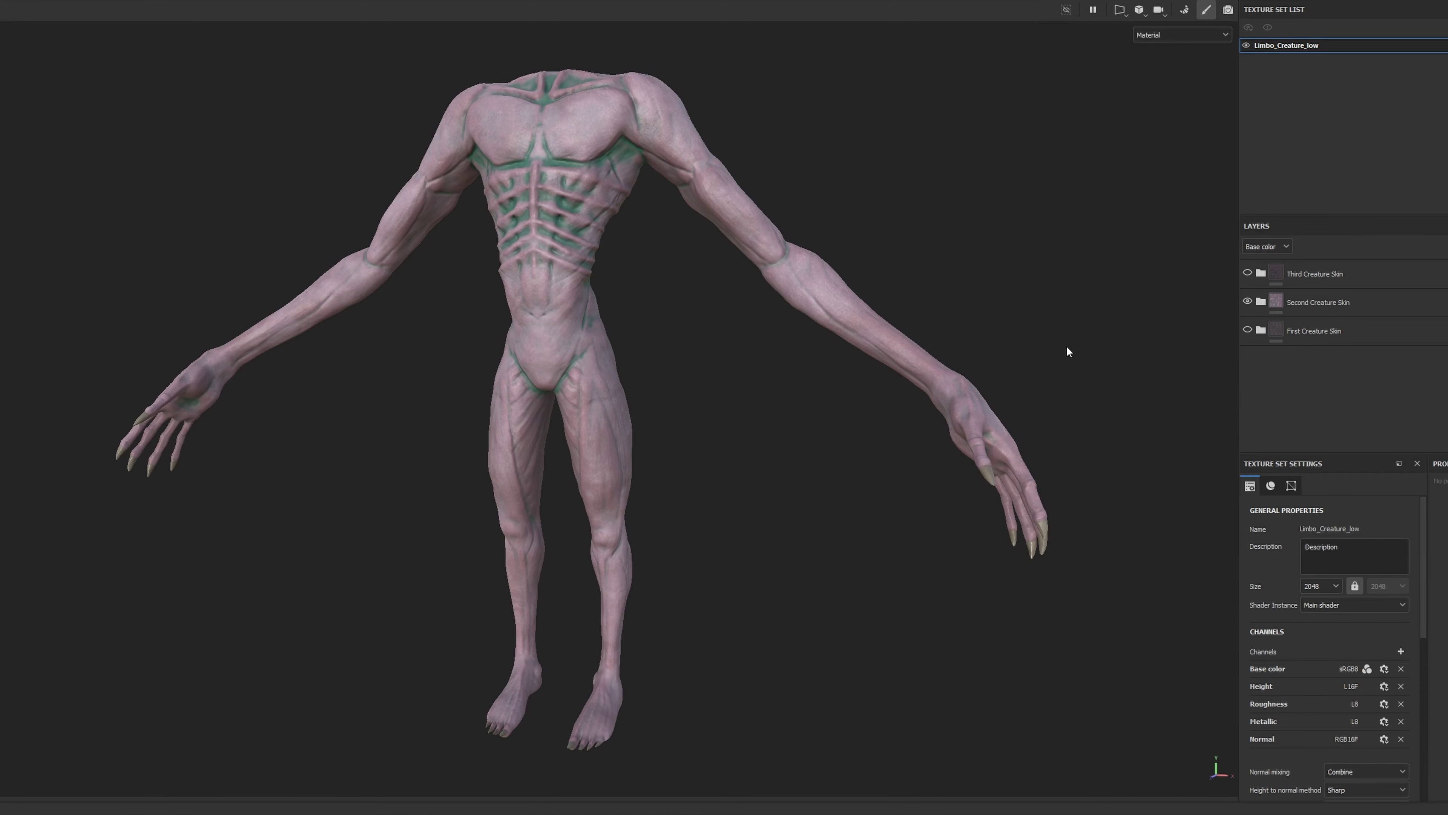
{"action": "left_click_drag", "start_coordinate": [1078, 333], "coordinate": [1039, 331], "text": "alt"}
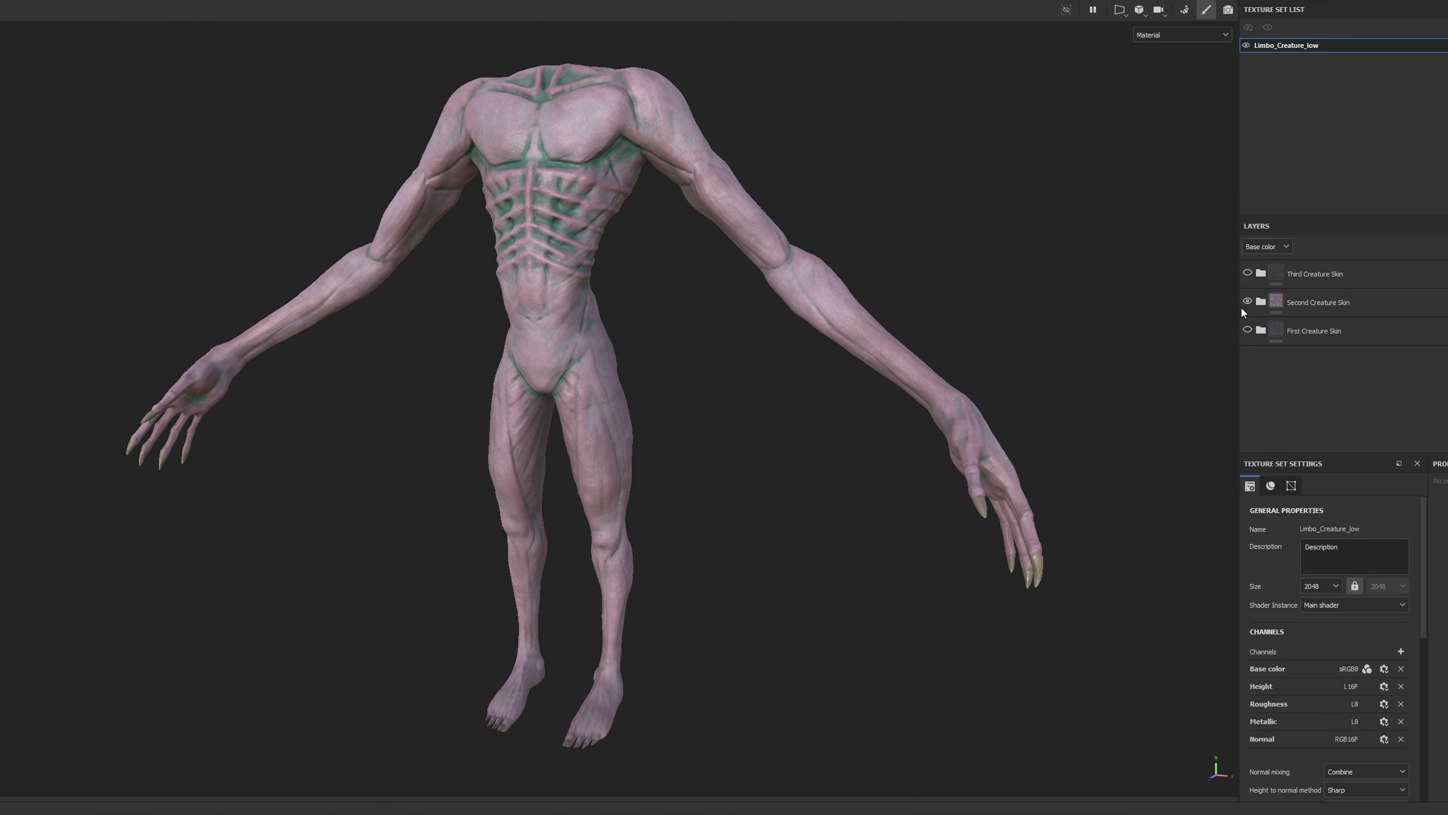
- Hide Second Creature Skin, show Third Creature Skin and view it on the model
{"action": "left_click", "coordinate": [1248, 301]}
{"action": "left_click", "coordinate": [1248, 272]}
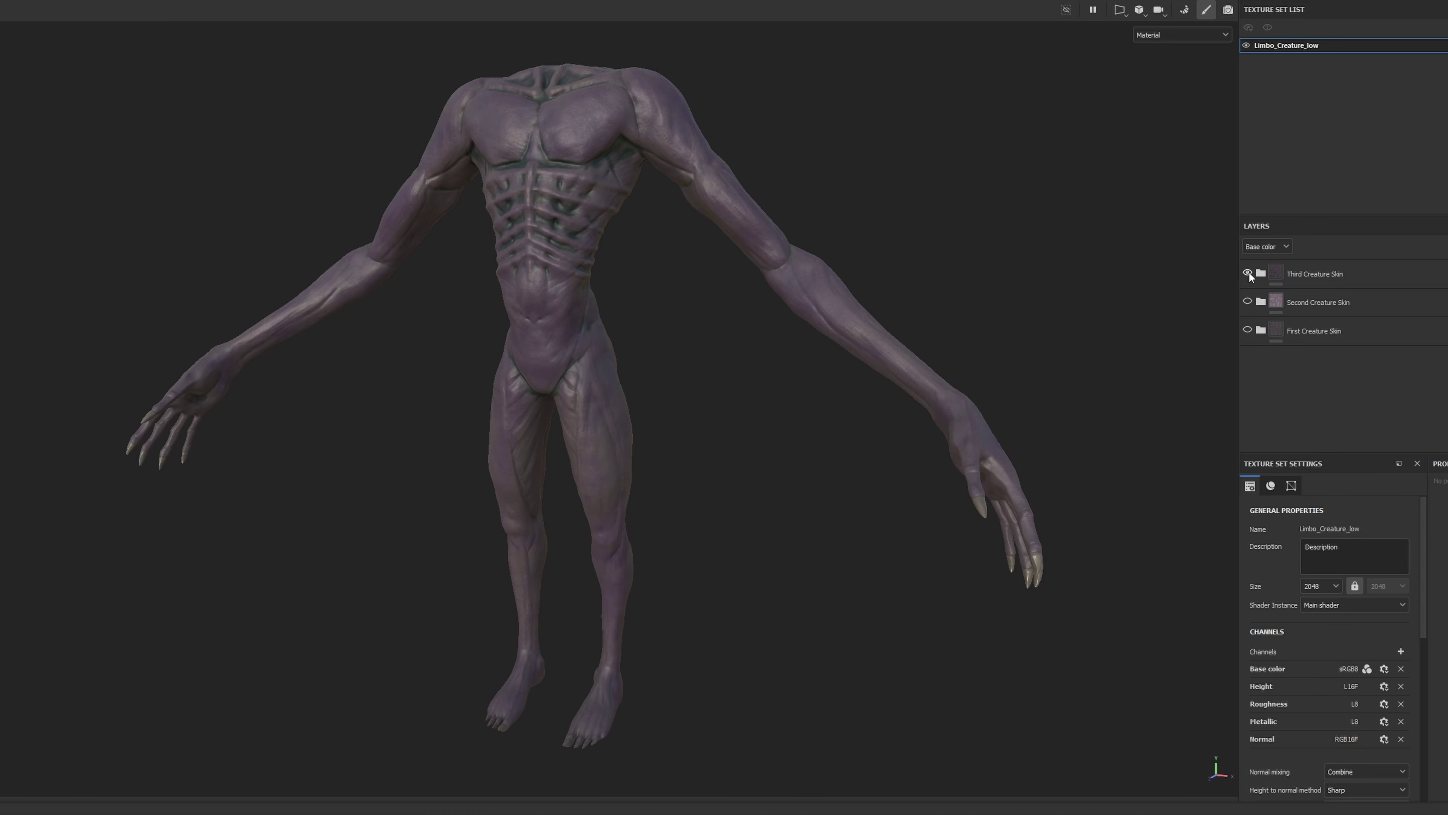
{"action": "mouse_move", "coordinate": [1029, 310]}
{"action": "left_mouse_down", "text": "alt"}
{"action": "mouse_move", "coordinate": [1060, 307]}
{"action": "mouse_move", "coordinate": [1011, 307]}
{"action": "left_mouse_up", "text": "alt"}
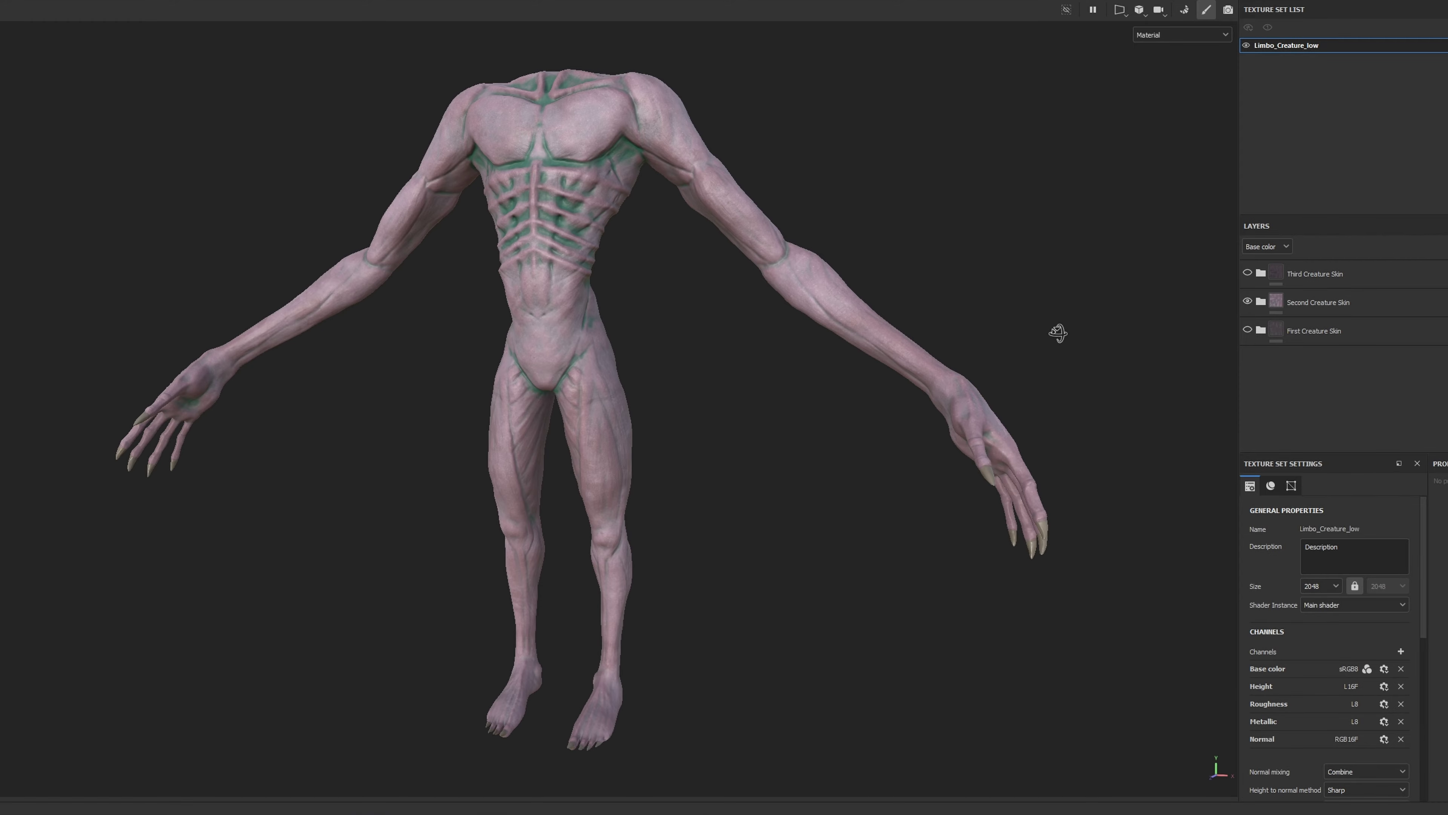
- Show the Dark Splotches and Edges layers of Second Creature Skin and inspect them on the creature's torso and arms
{"action": "left_click_drag", "start_coordinate": [1057, 330], "coordinate": [965, 318], "text": "alt"}
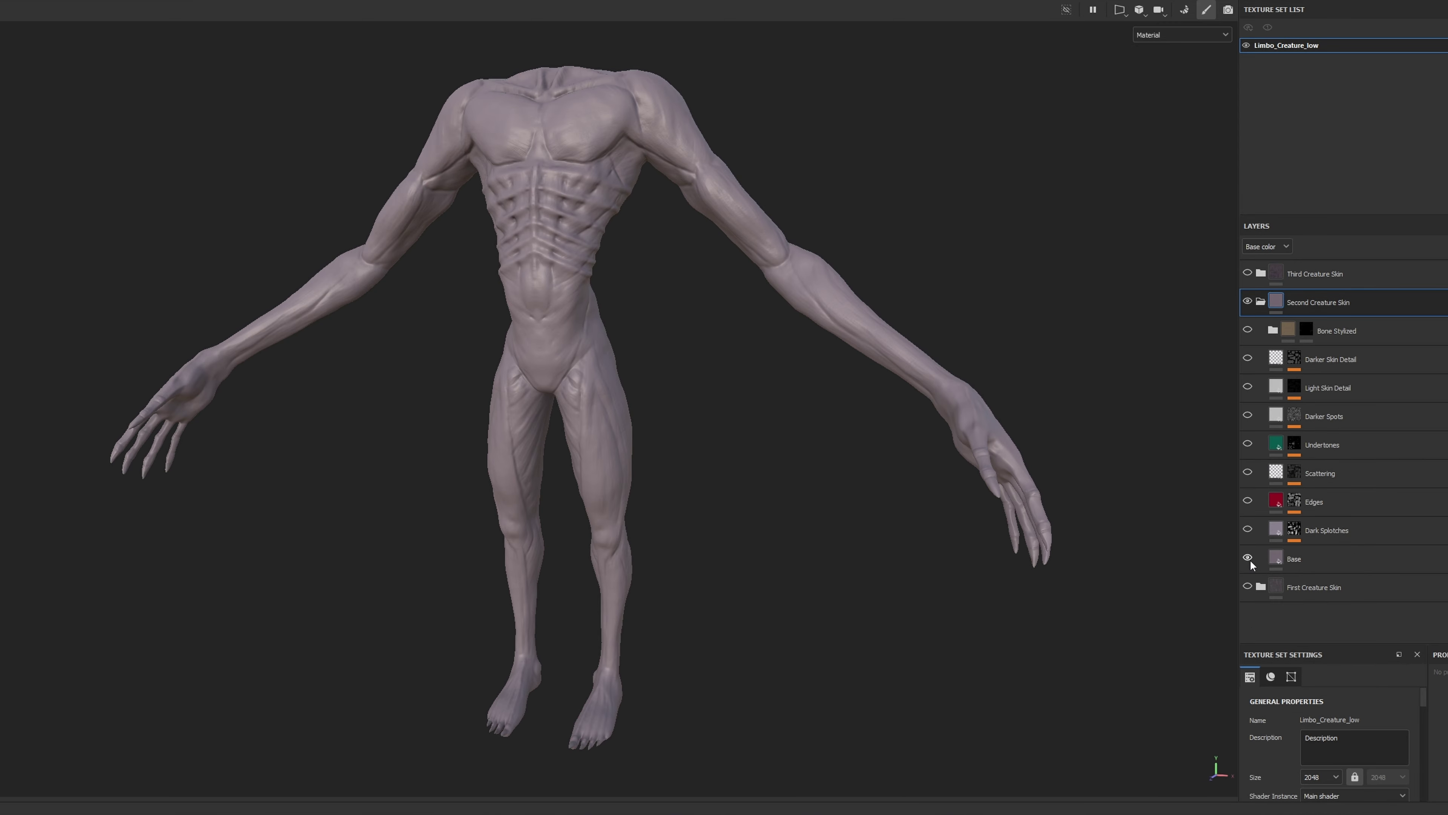
{"action": "left_click", "coordinate": [1248, 529]}
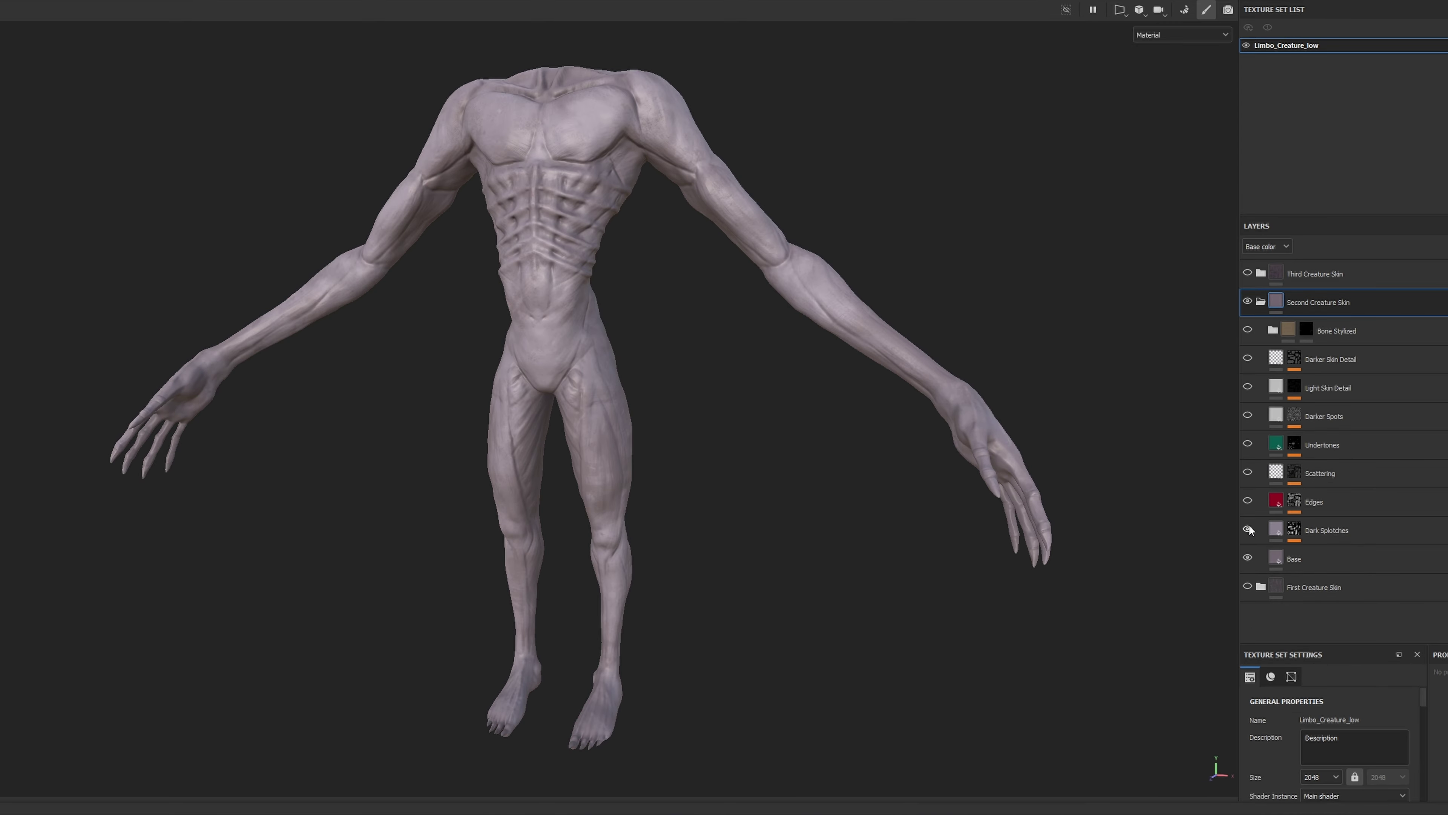
{"action": "mouse_move", "coordinate": [781, 494]}
{"action": "left_mouse_down", "text": "alt"}
{"action": "mouse_move", "coordinate": [750, 504]}
{"action": "mouse_move", "coordinate": [733, 474]}
{"action": "left_mouse_up", "text": "alt"}
{"action": "middle_click_drag", "start_coordinate": [732, 474], "coordinate": [761, 613], "text": "alt"}
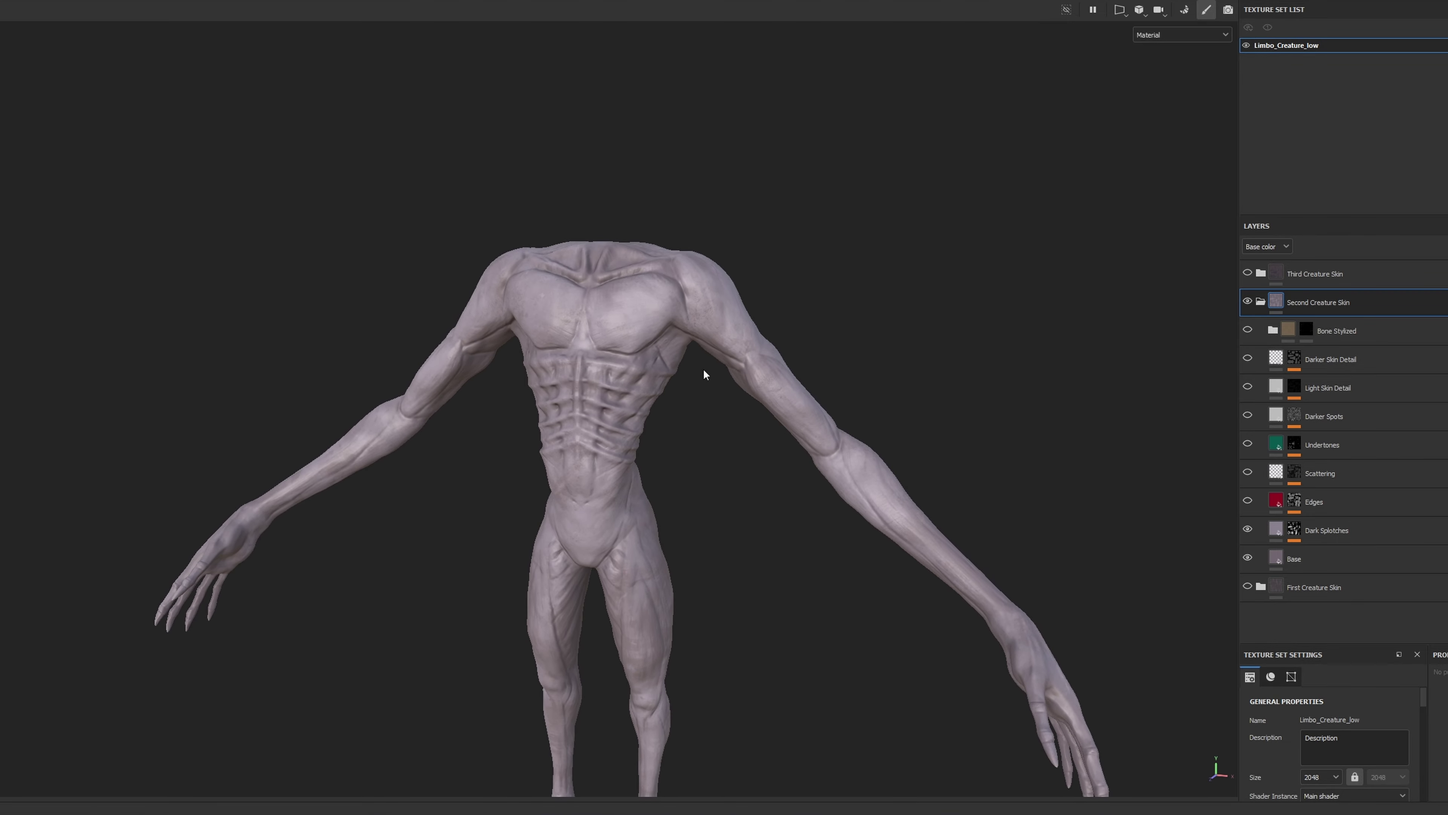
{"action": "scroll", "coordinate": [725, 350], "scroll_direction": "up", "scroll_amount": 4}
{"action": "left_click_drag", "start_coordinate": [722, 440], "coordinate": [887, 363], "text": "alt"}
{"action": "scroll", "coordinate": [734, 362], "scroll_direction": "down", "scroll_amount": 4}
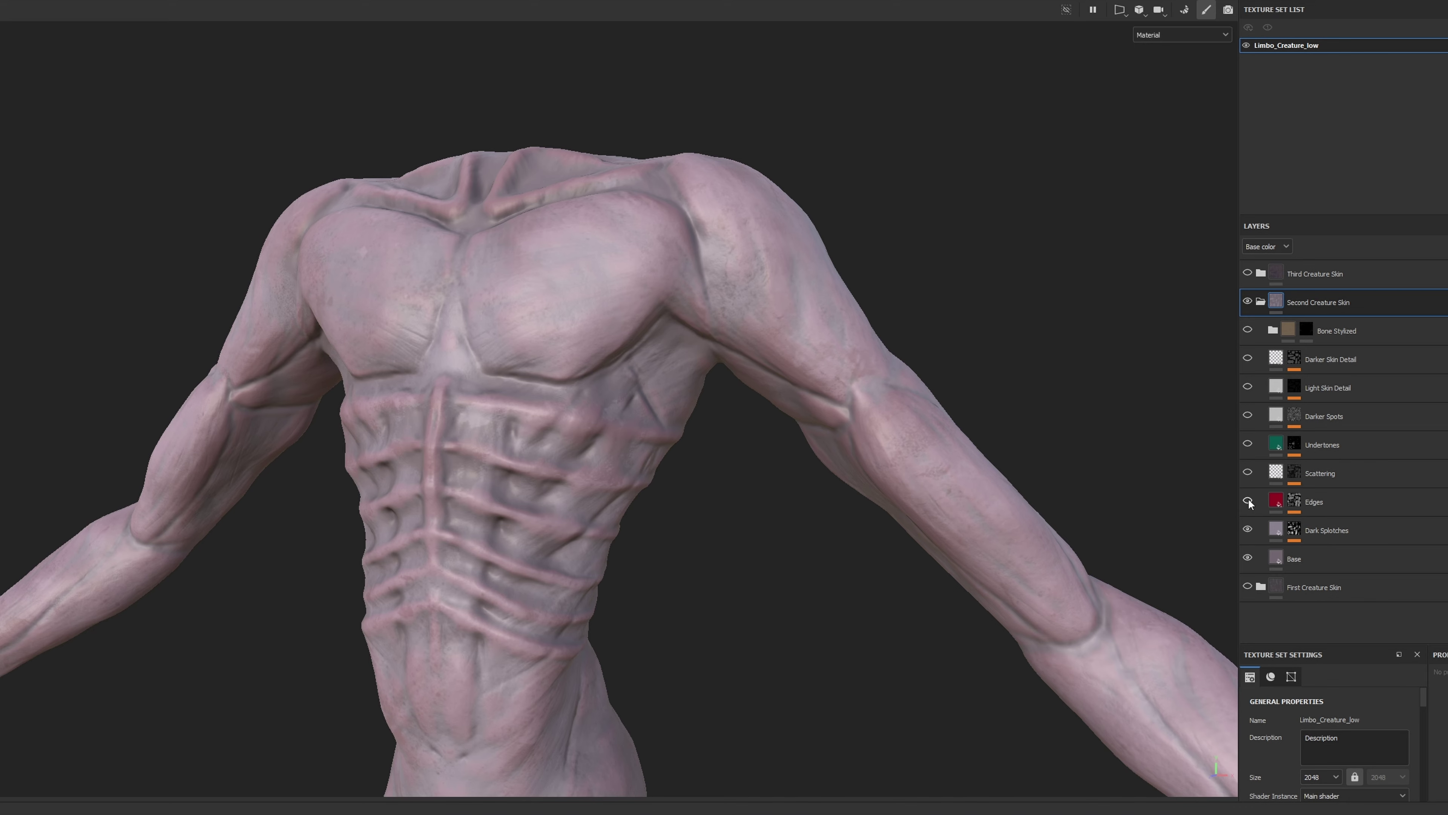
- Show the Scattering, Undertones, Darker Spots and Light Skin Detail layers of Second Creature Skin on the model
{"action": "left_click", "coordinate": [1246, 472]}
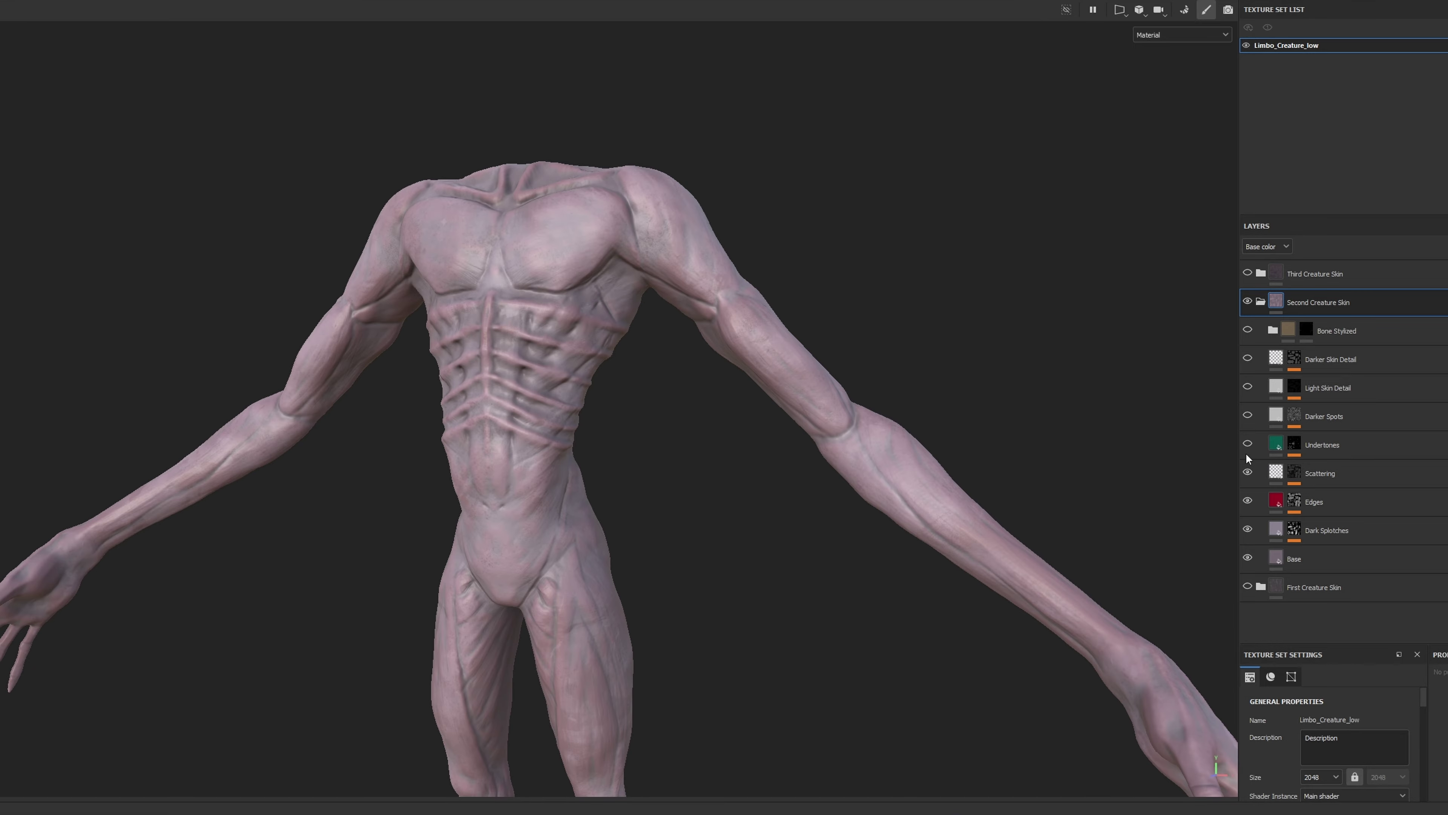
{"action": "left_click", "coordinate": [1247, 445]}
{"action": "left_click_drag", "start_coordinate": [689, 469], "coordinate": [592, 470], "text": "alt"}
{"action": "left_click_drag", "start_coordinate": [712, 474], "coordinate": [773, 489], "text": "alt"}
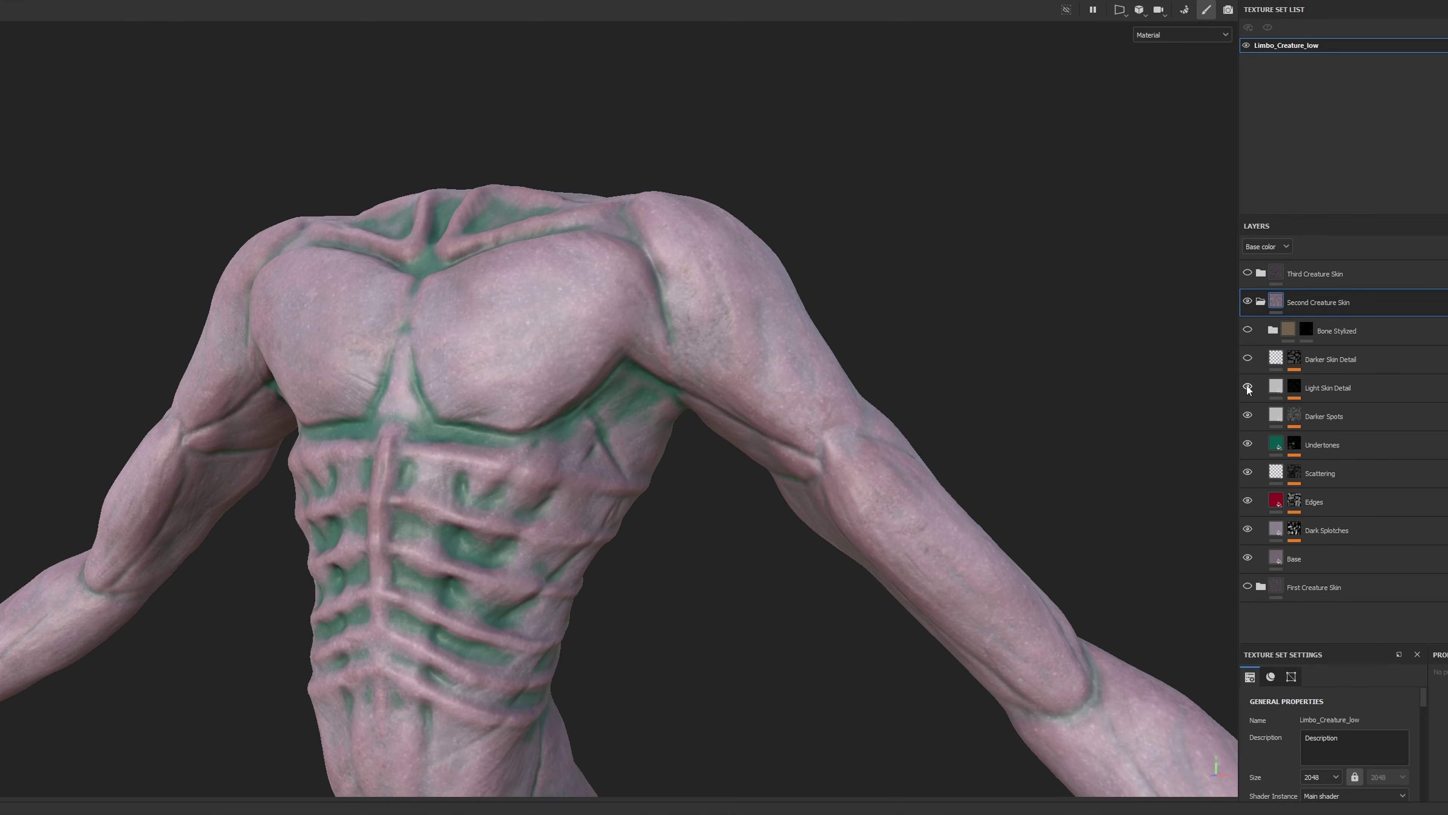
- Show the Darker Skin Detail layer and the Bone Stylized group within Second Creature Skin
{"action": "left_click_drag", "start_coordinate": [891, 492], "coordinate": [465, 562], "text": "alt"}
{"action": "left_click", "coordinate": [1248, 359]}
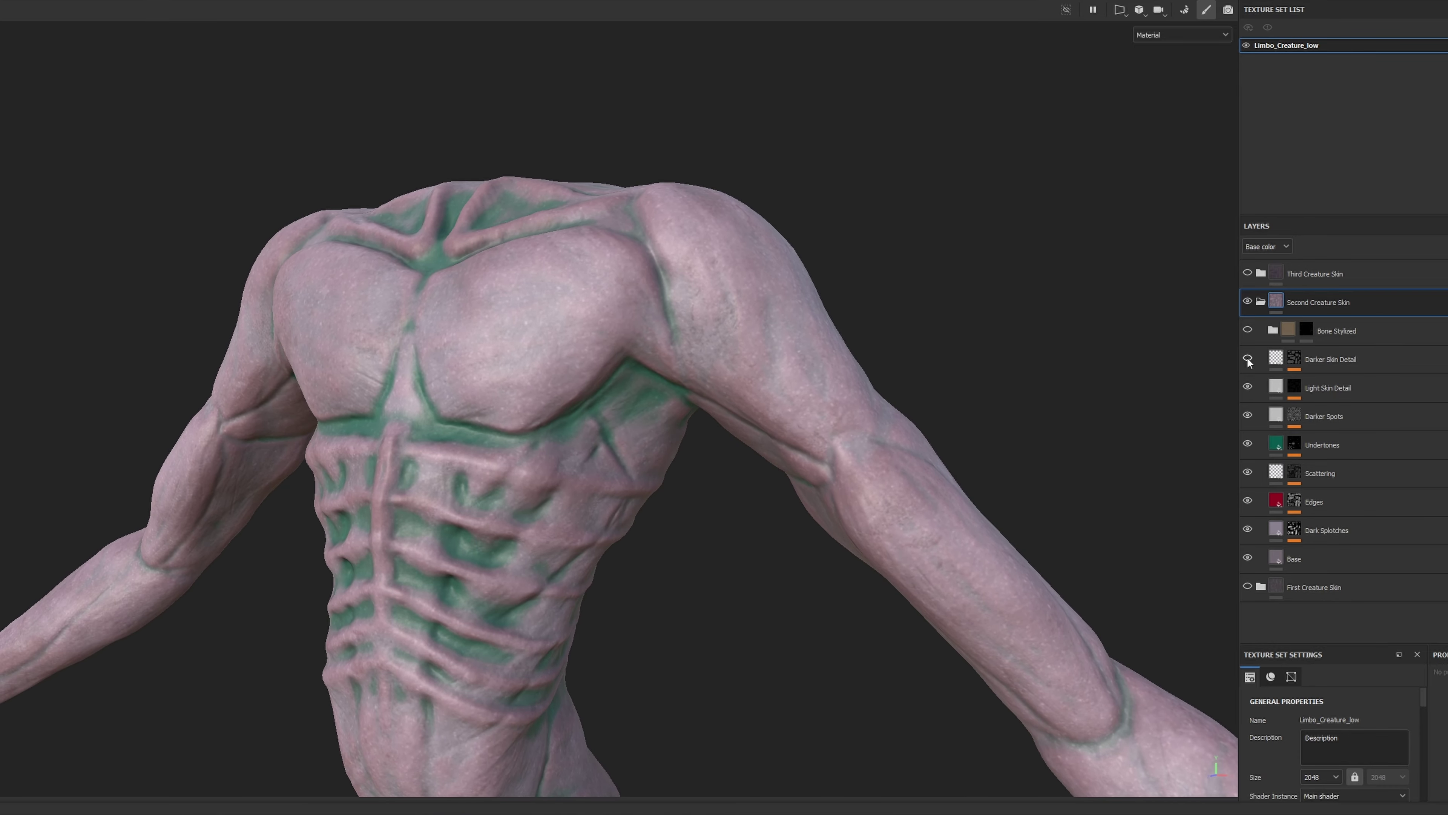
{"action": "left_click_drag", "start_coordinate": [735, 561], "coordinate": [730, 562], "text": "alt"}
{"action": "left_click", "coordinate": [1247, 330]}
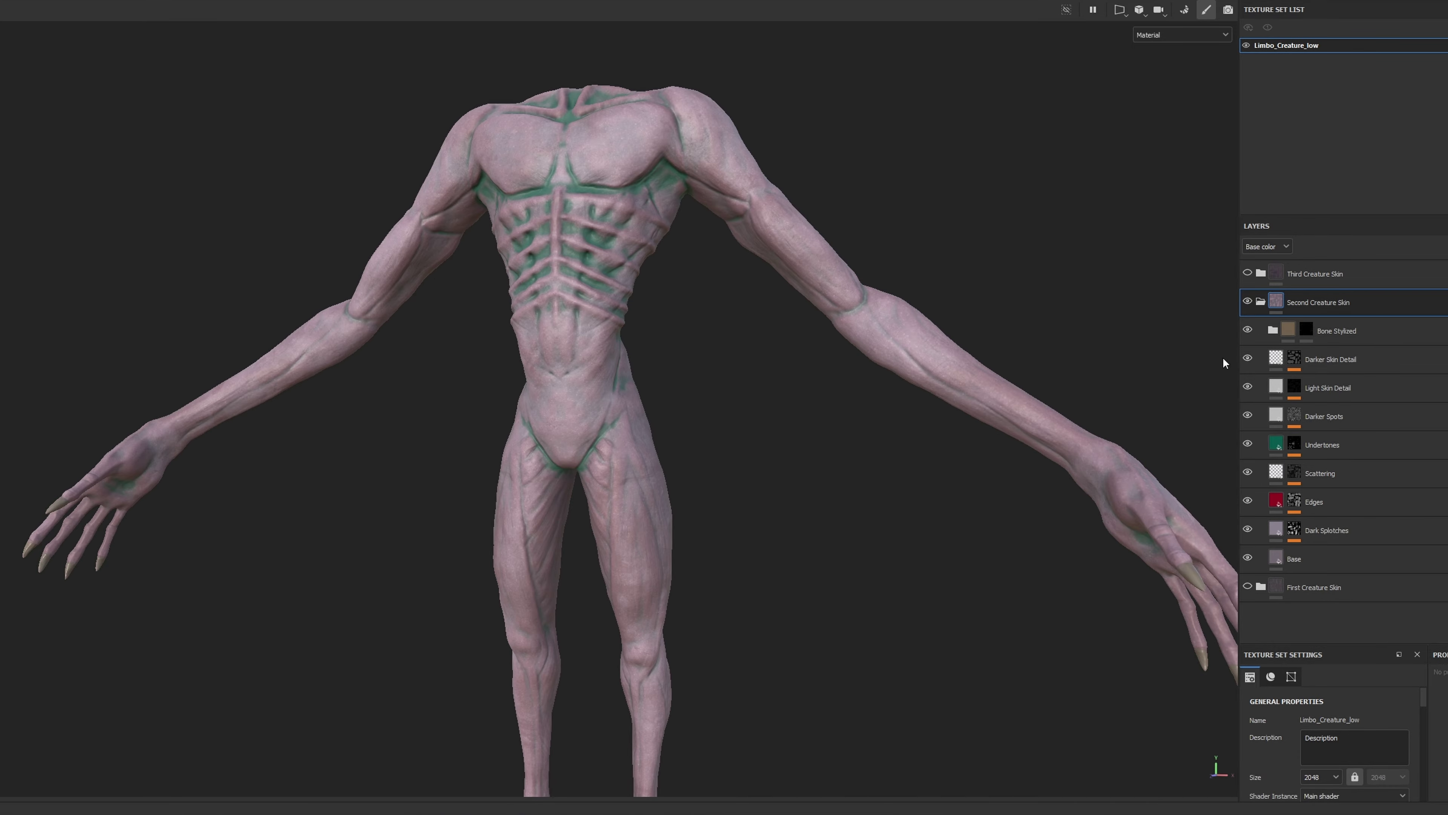
- Compare the creature's hand and claws with the Bone Stylized group hidden and shown
{"action": "middle_click_drag", "start_coordinate": [899, 566], "coordinate": [593, 469], "text": "alt"}
{"action": "left_click_drag", "start_coordinate": [711, 529], "coordinate": [465, 535], "text": "alt"}
{"action": "middle_click_drag", "start_coordinate": [576, 536], "coordinate": [703, 526], "text": "alt"}
{"action": "scroll", "coordinate": [703, 527], "scroll_direction": "up", "scroll_amount": 1}
{"action": "left_click_drag", "start_coordinate": [588, 549], "coordinate": [765, 554], "text": "alt"}
{"action": "scroll", "coordinate": [636, 545], "scroll_direction": "up", "scroll_amount": 2}
{"action": "middle_click_drag", "start_coordinate": [636, 545], "coordinate": [686, 596], "text": "alt"}
{"action": "left_click_drag", "start_coordinate": [686, 597], "coordinate": [642, 622], "text": "alt"}
{"action": "left_click", "coordinate": [1248, 330]}
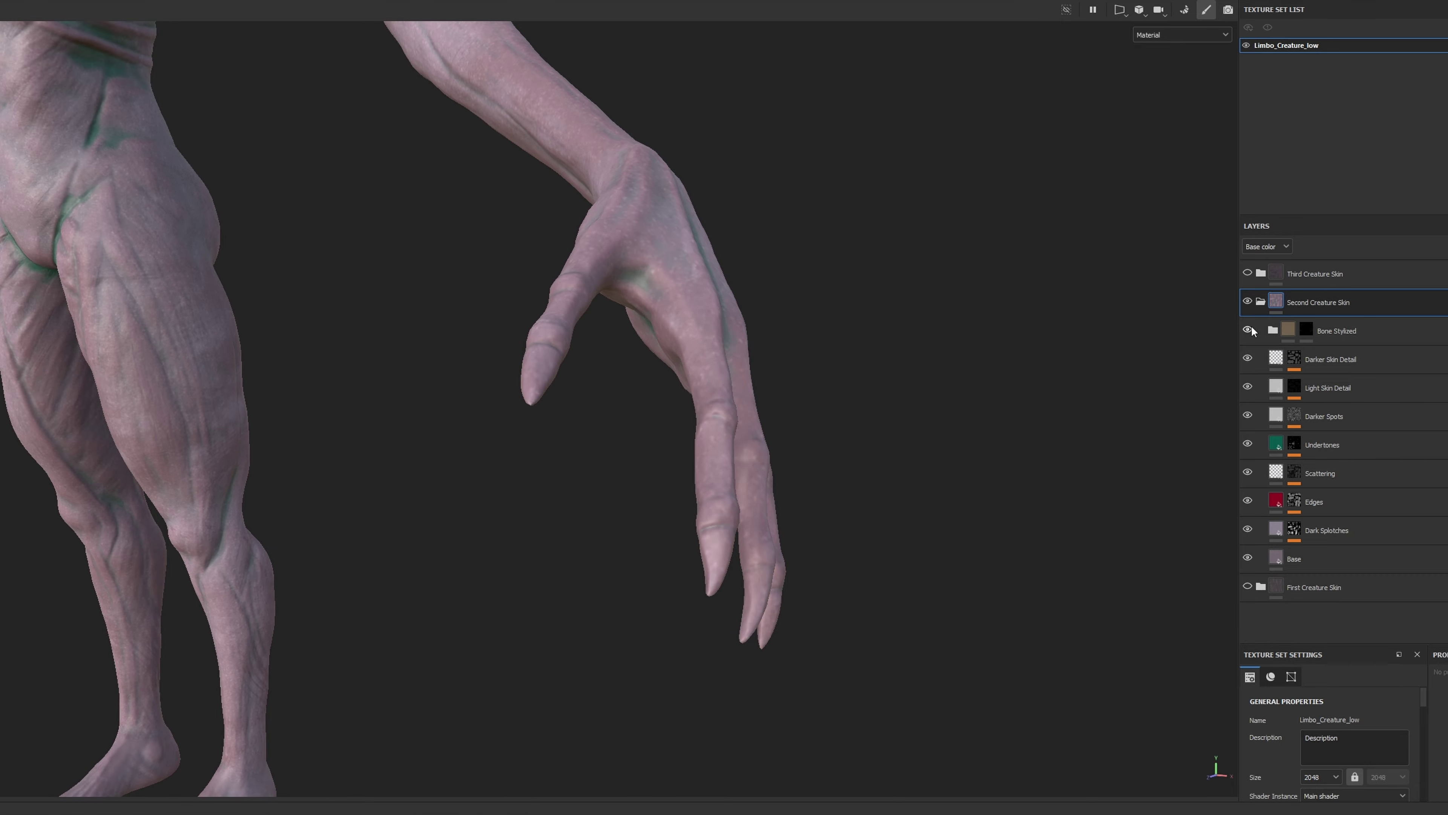
{"action": "left_click", "coordinate": [1247, 330]}
- View the whole creature with its second skin and collapse the Second Creature Skin group
{"action": "left_click_drag", "start_coordinate": [479, 533], "coordinate": [722, 517], "text": "alt"}
{"action": "scroll", "coordinate": [620, 549], "scroll_direction": "down", "scroll_amount": 3}
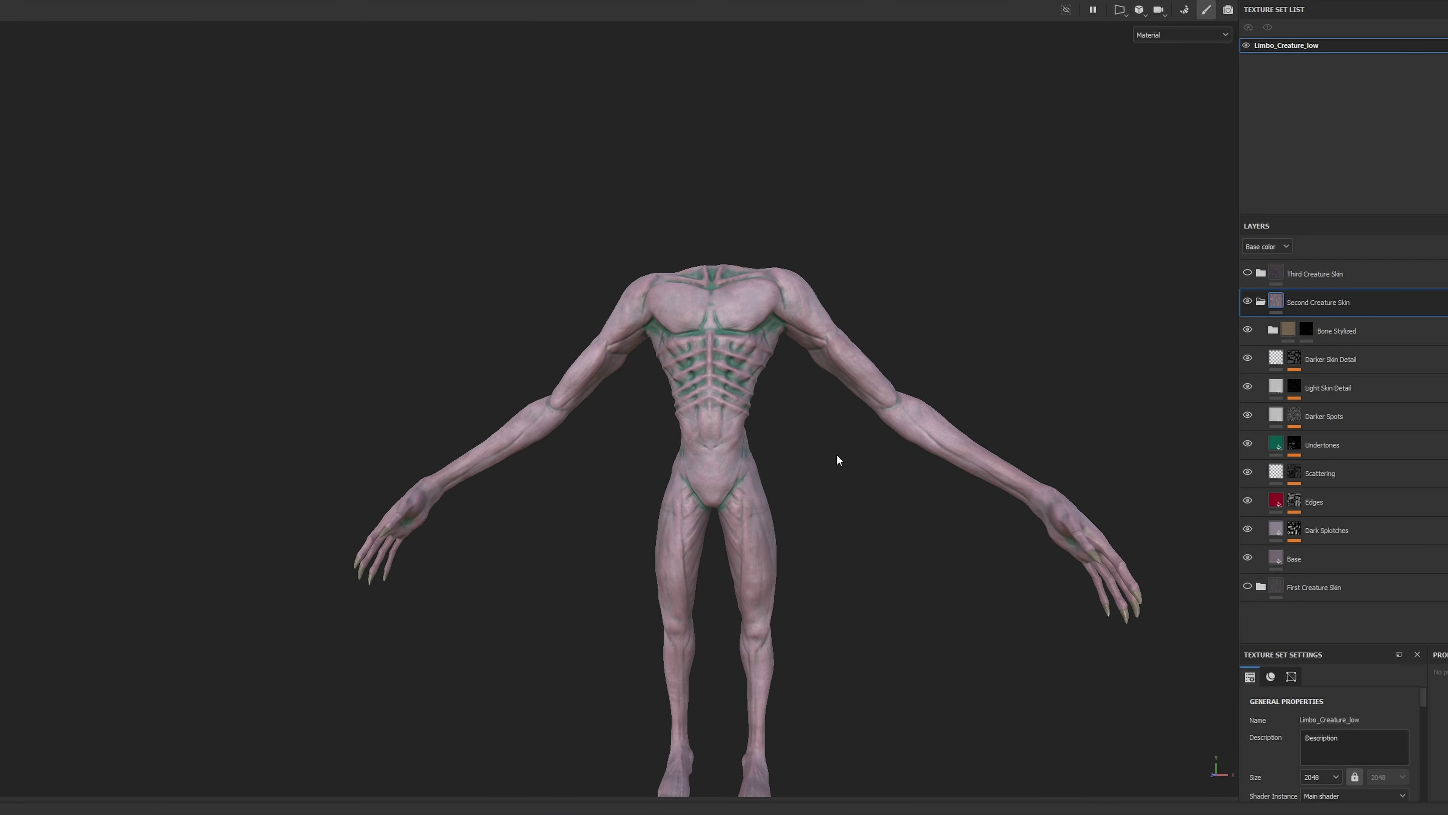
{"action": "left_click_drag", "start_coordinate": [836, 454], "coordinate": [763, 437], "text": "alt"}
{"action": "scroll", "coordinate": [702, 479], "scroll_direction": "up", "scroll_amount": 5}
{"action": "left_click", "coordinate": [1381, 311]}
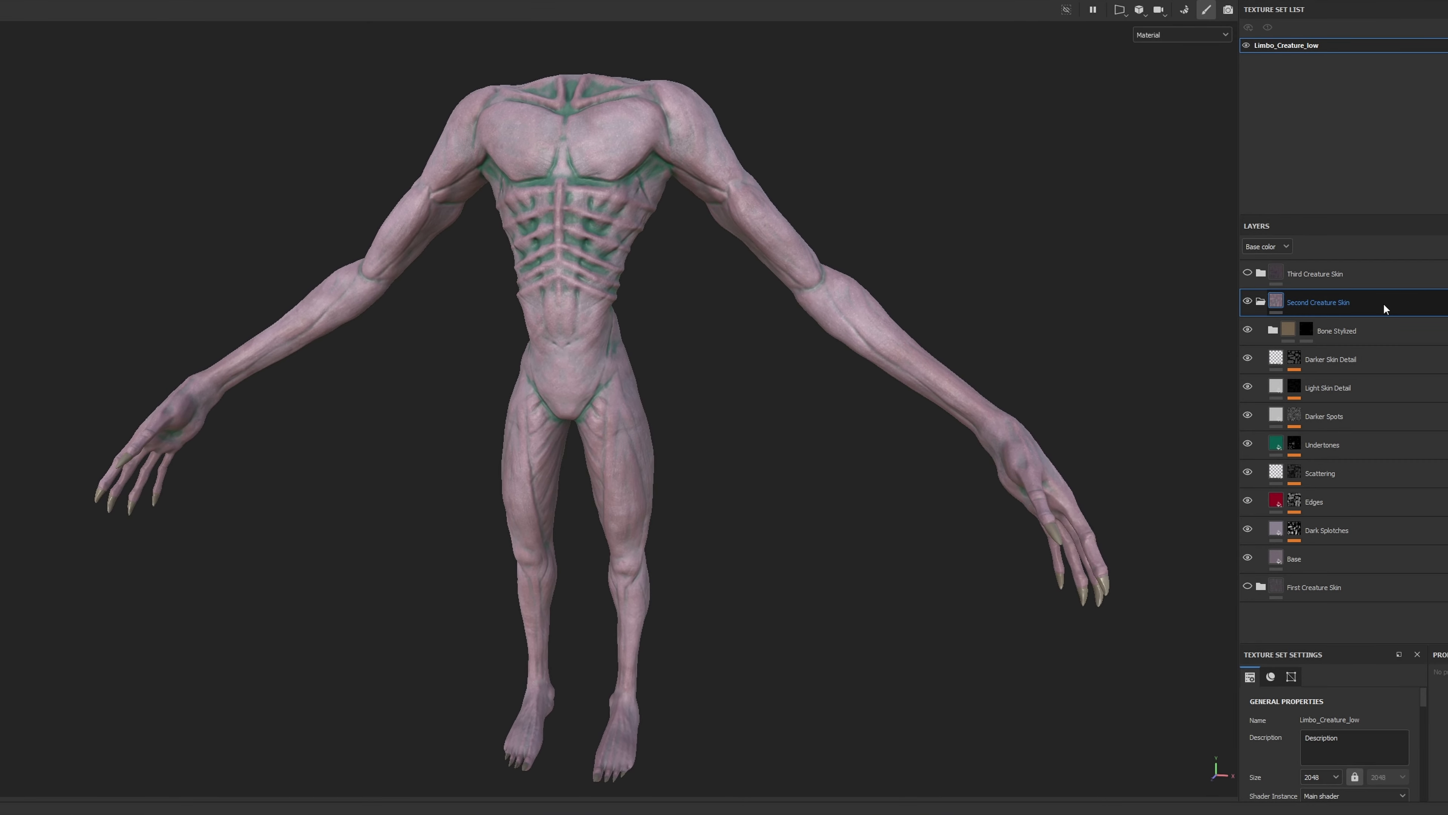
{"action": "left_click", "coordinate": [1262, 302]}
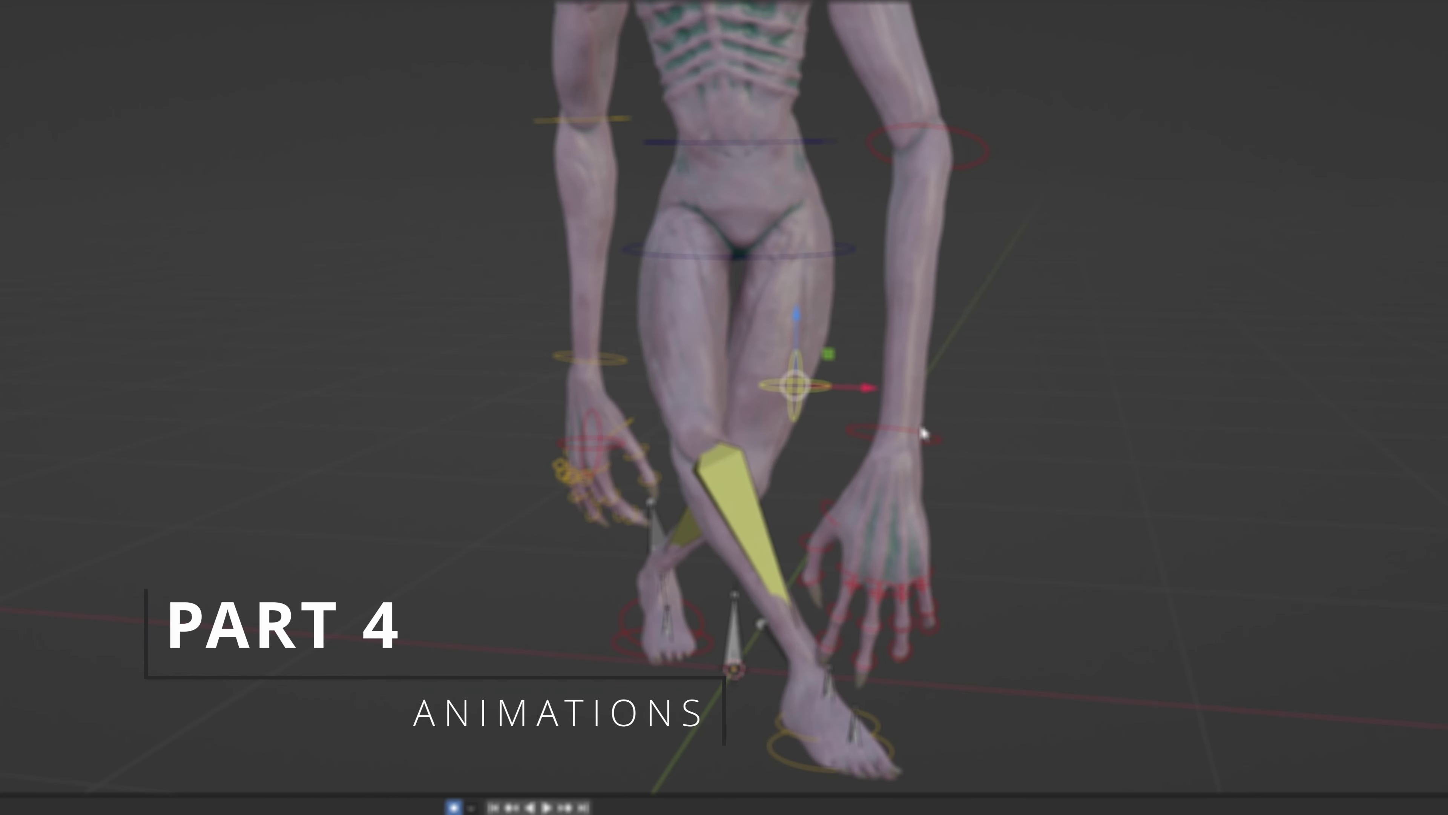
{"action": "left_click", "coordinate": [569, 450]}
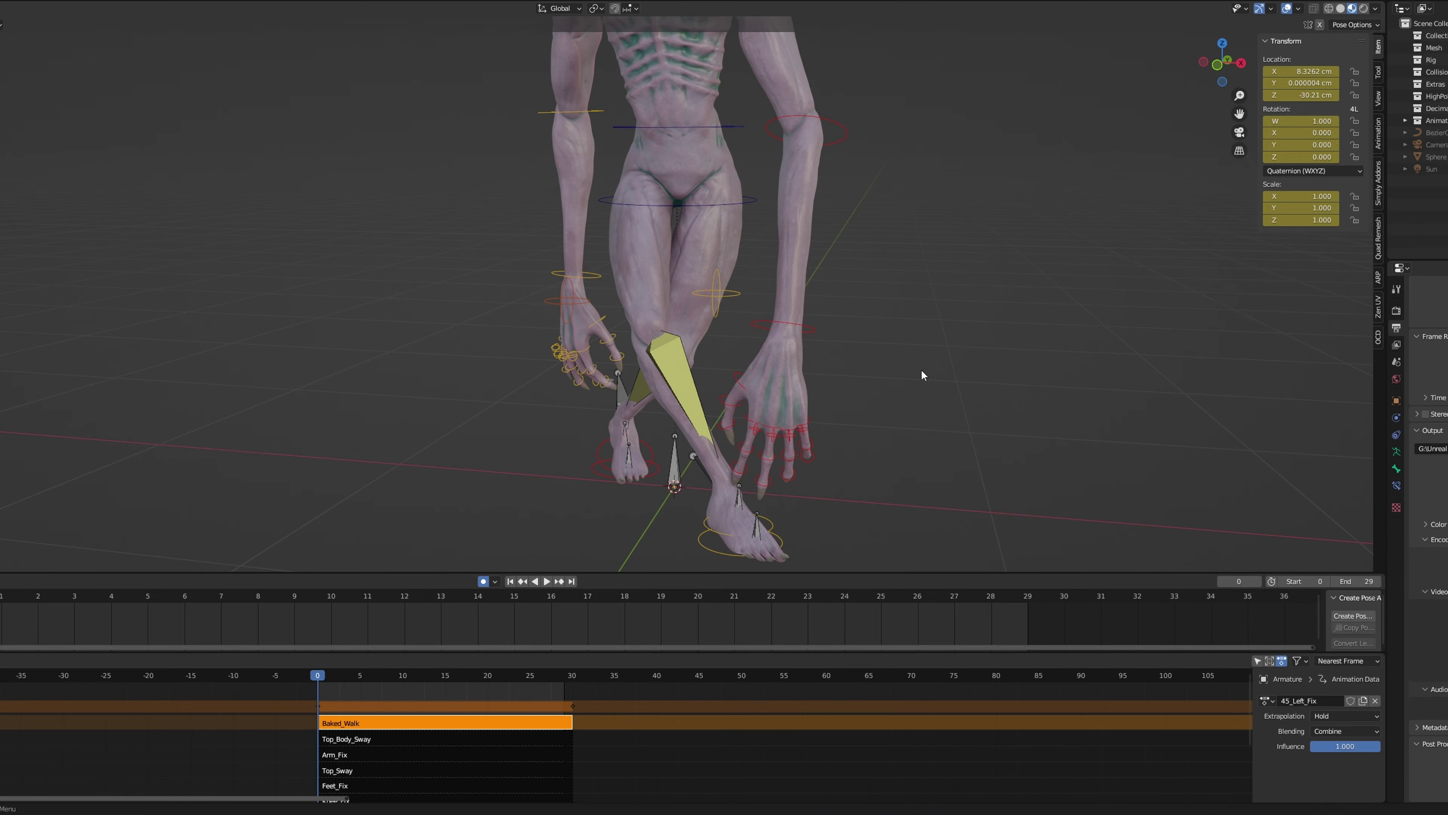
{"action": "scroll", "coordinate": [921, 369], "scroll_direction": "down", "scroll_amount": 5}
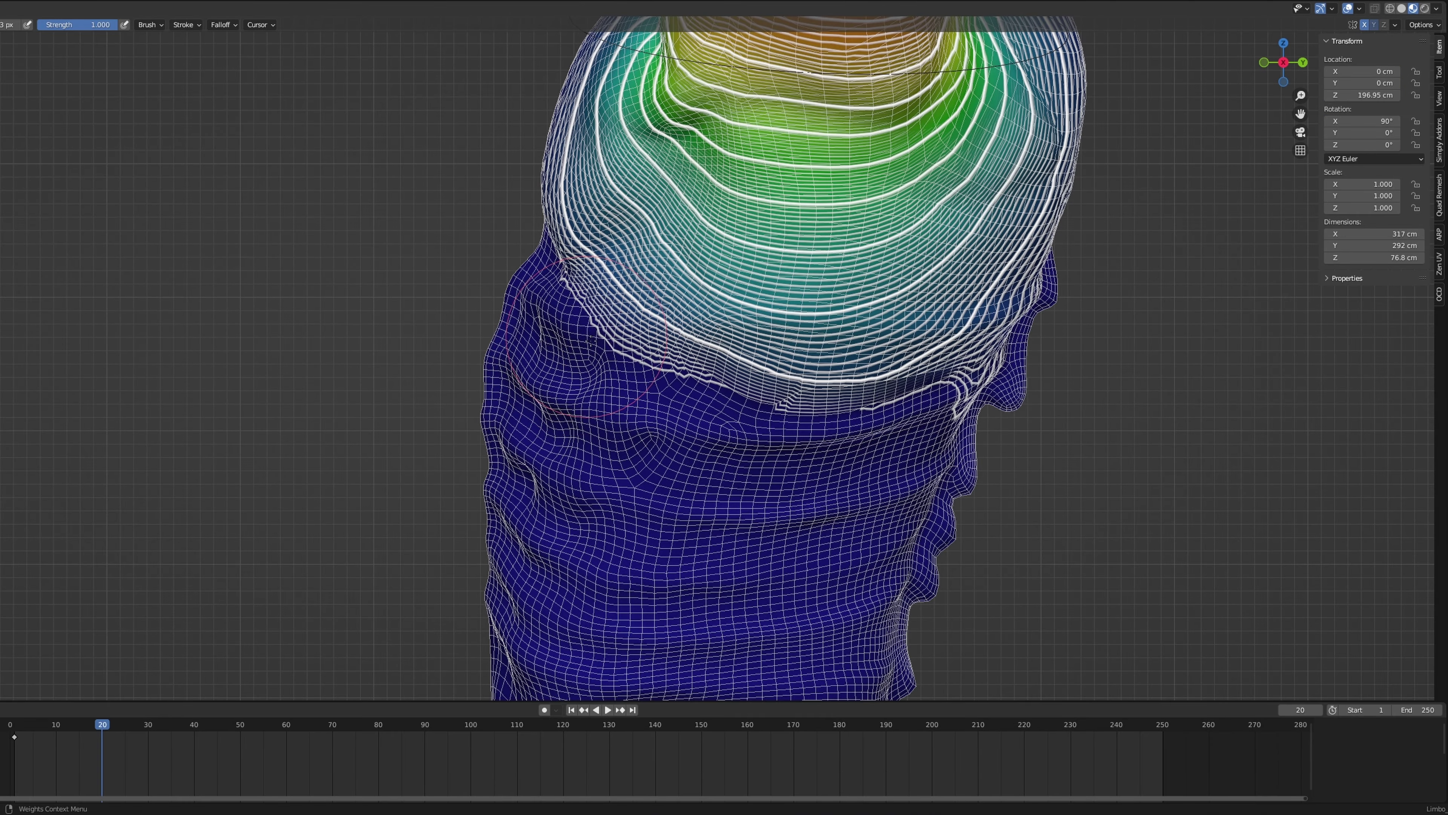
- In Blender, paint bone weights on the creature's upper body mesh at strength 1.000, working from a side view
{"action": "left_click_drag", "start_coordinate": [605, 352], "coordinate": [889, 414]}
{"action": "left_click", "coordinate": [1302, 62]}
{"action": "mouse_move", "coordinate": [593, 371]}
{"action": "left_mouse_down"}
{"action": "mouse_move", "coordinate": [725, 202]}
{"action": "mouse_move", "coordinate": [529, 427]}
{"action": "mouse_move", "coordinate": [513, 402]}
{"action": "left_mouse_up"}
{"action": "middle_click_drag", "start_coordinate": [707, 143], "coordinate": [712, 451], "text": "shift"}
{"action": "left_click_drag", "start_coordinate": [709, 388], "coordinate": [688, 273]}
{"action": "mouse_move", "coordinate": [688, 274]}
{"action": "middle_mouse_down"}
{"action": "mouse_move", "coordinate": [513, 297]}
{"action": "mouse_move", "coordinate": [768, 312]}
{"action": "middle_mouse_up"}
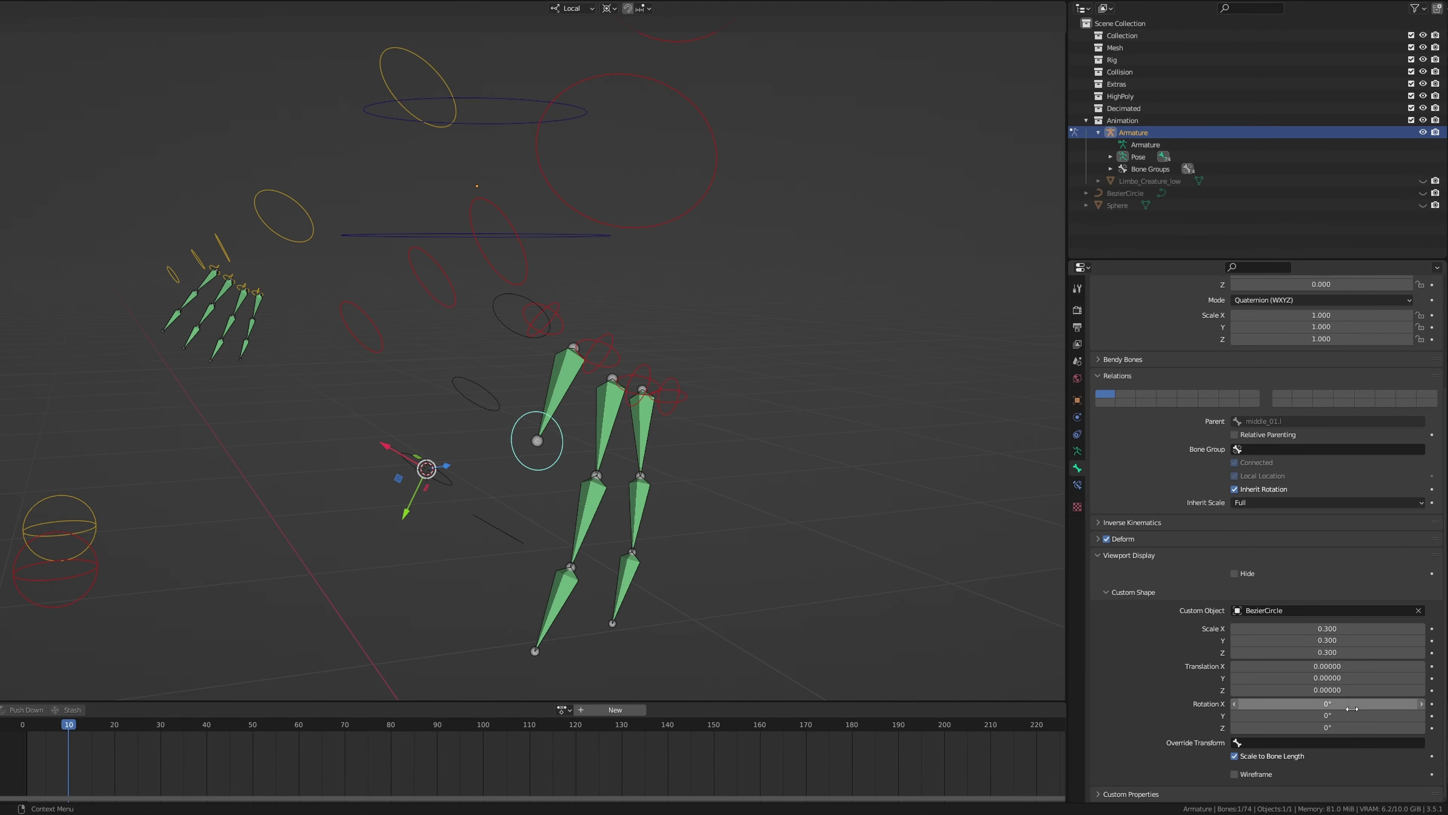
- Give the left middle finger's base bone the BezierCircle custom shape with an X scale of 0.3
{"action": "left_click", "coordinate": [569, 381]}
{"action": "left_click", "coordinate": [1329, 610]}
{"action": "left_click", "coordinate": [1334, 640]}
{"action": "left_click", "coordinate": [1334, 629]}
{"action": "type", "text": ".3"}
{"action": "key", "text": "Tab"}
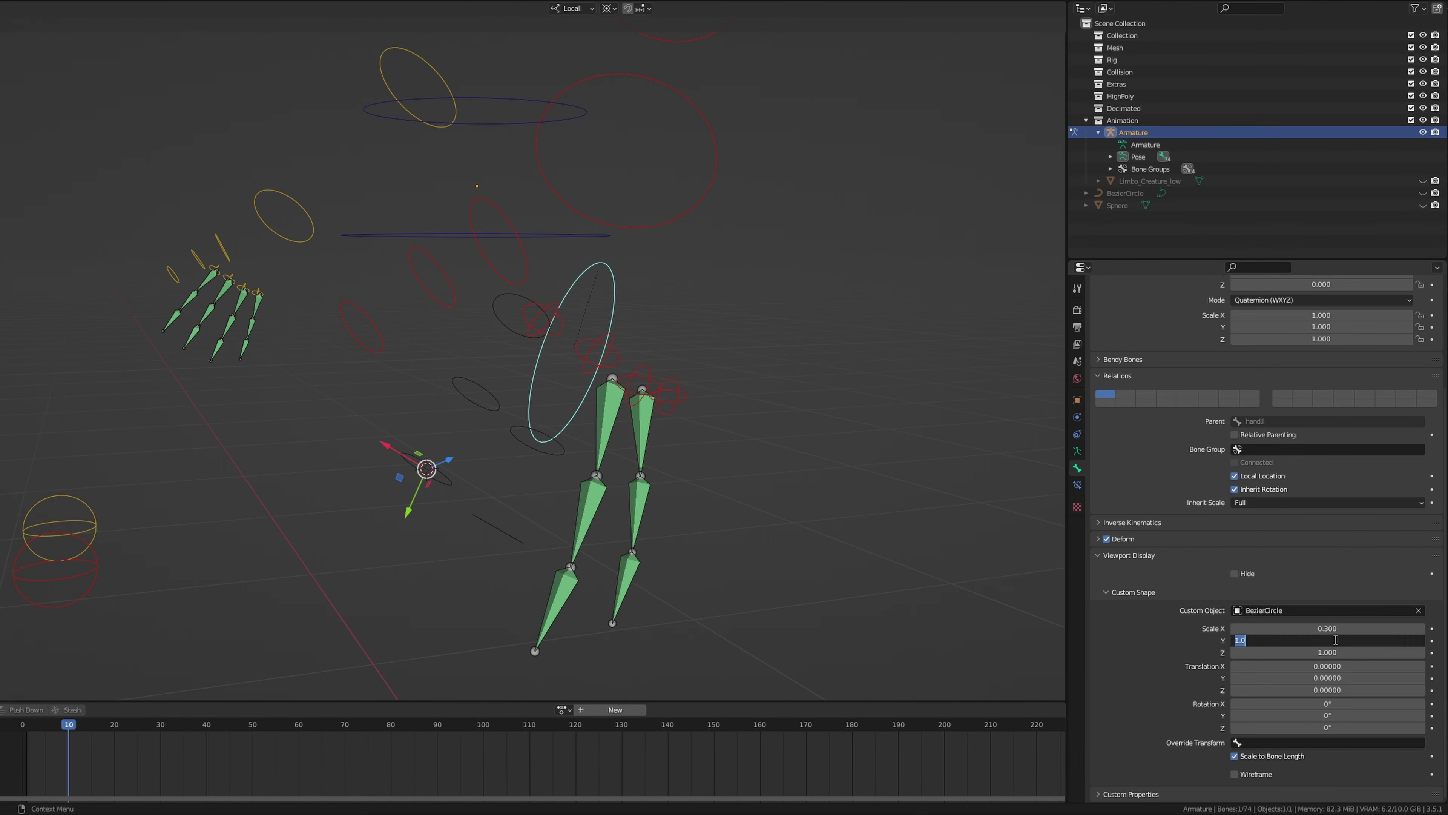
{"action": "key", "text": "Return"}
- Assign the BezierCircle custom shape to another finger bone of the left hand
{"action": "middle_click_drag", "start_coordinate": [970, 510], "coordinate": [944, 506]}
{"action": "left_click", "coordinate": [488, 530]}
{"action": "left_click", "coordinate": [1289, 610]}
{"action": "left_click", "coordinate": [1280, 640]}
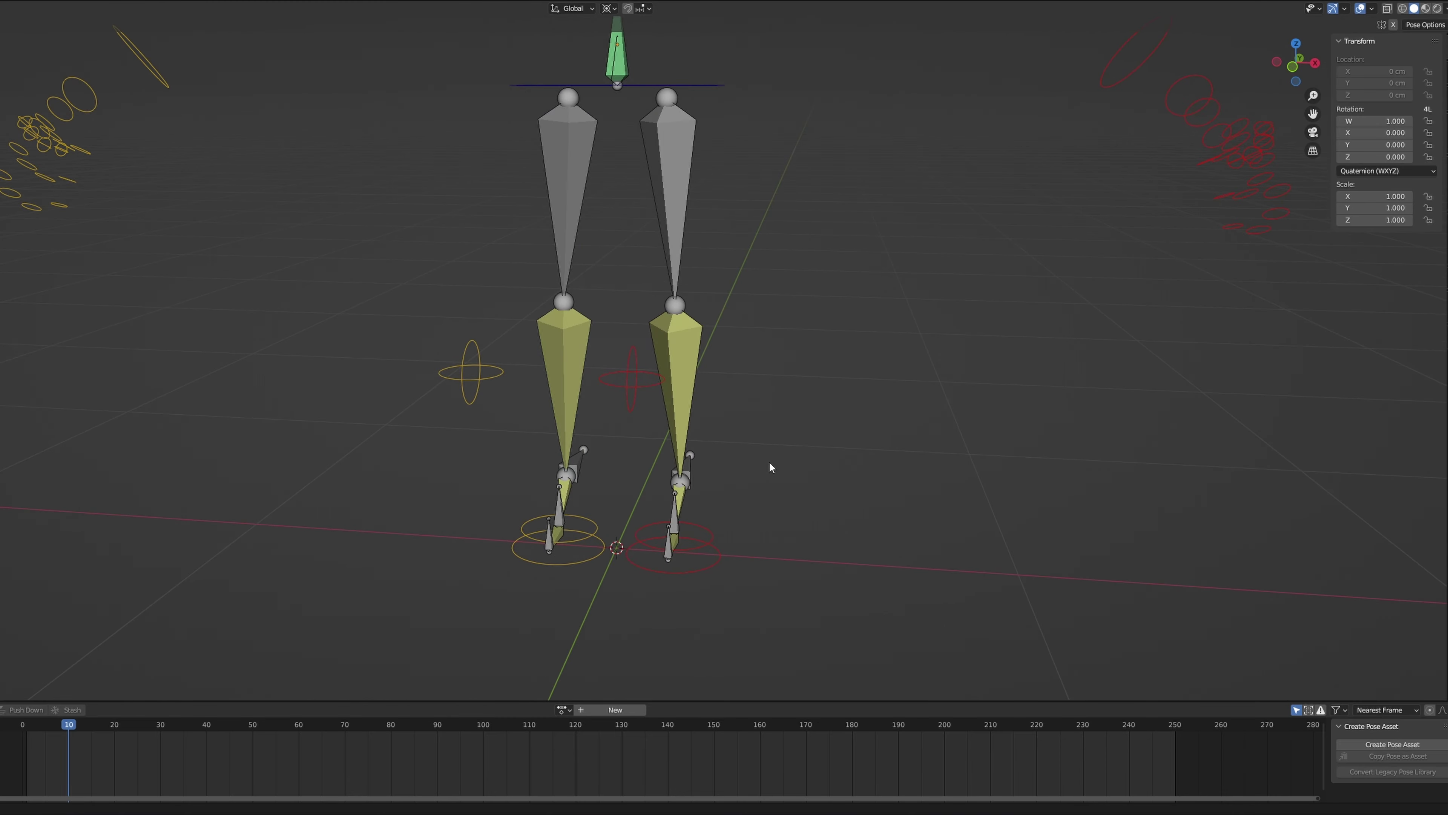
- Return to Object Mode, unhide the creature mesh and parent it to the armature with automatic weights
{"action": "mouse_move", "coordinate": [769, 461]}
{"action": "middle_mouse_down"}
{"action": "mouse_move", "coordinate": [783, 453]}
{"action": "mouse_move", "coordinate": [754, 458]}
{"action": "mouse_move", "coordinate": [768, 455]}
{"action": "middle_mouse_up"}
{"action": "key", "text": "ctrl+Tab"}
{"action": "left_click", "coordinate": [970, 427]}
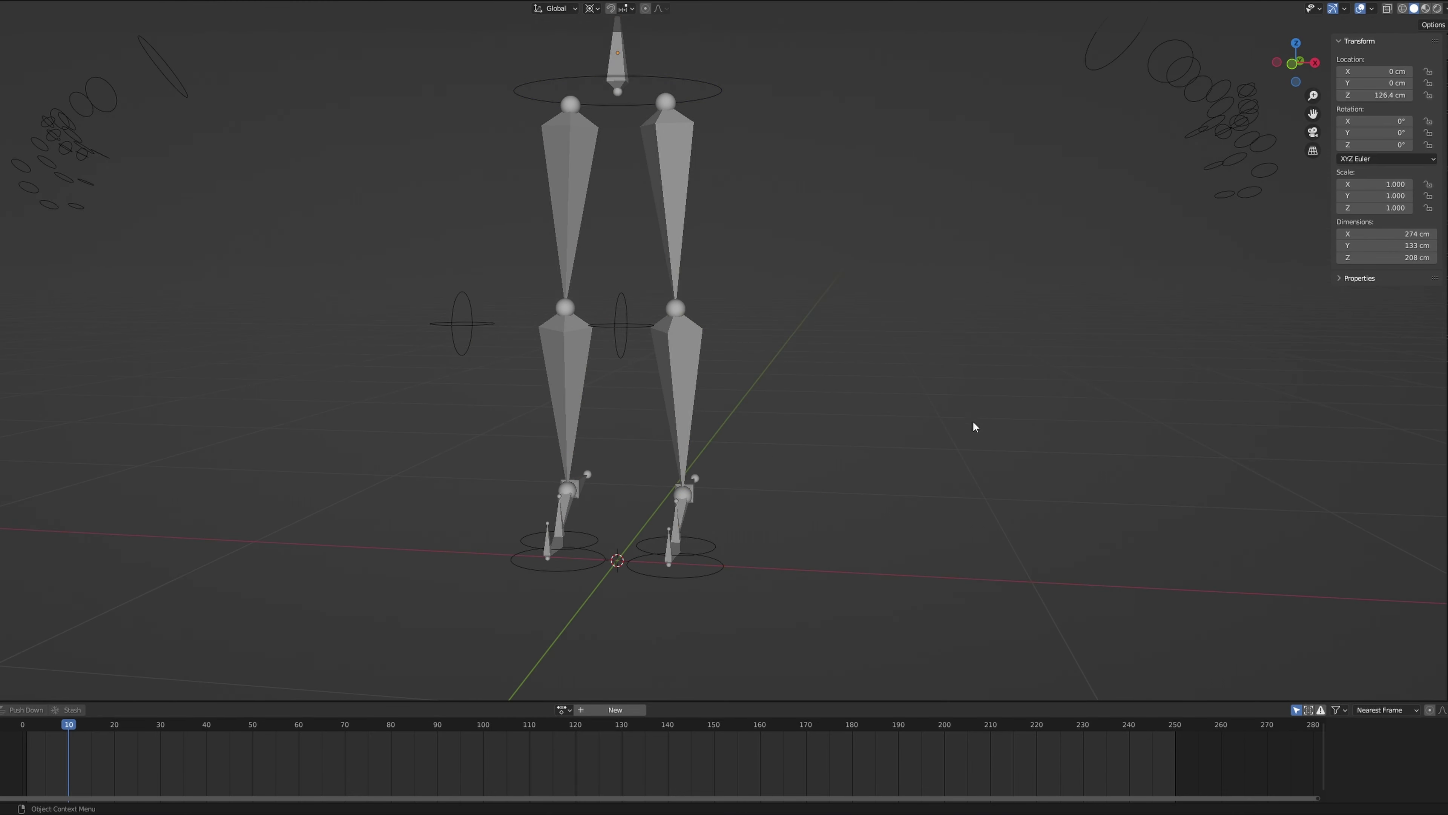
{"action": "middle_click_drag", "start_coordinate": [970, 427], "coordinate": [840, 434]}
{"action": "key", "text": "alt+h"}
{"action": "left_click", "coordinate": [712, 447]}
{"action": "left_click", "coordinate": [750, 480], "text": "shift"}
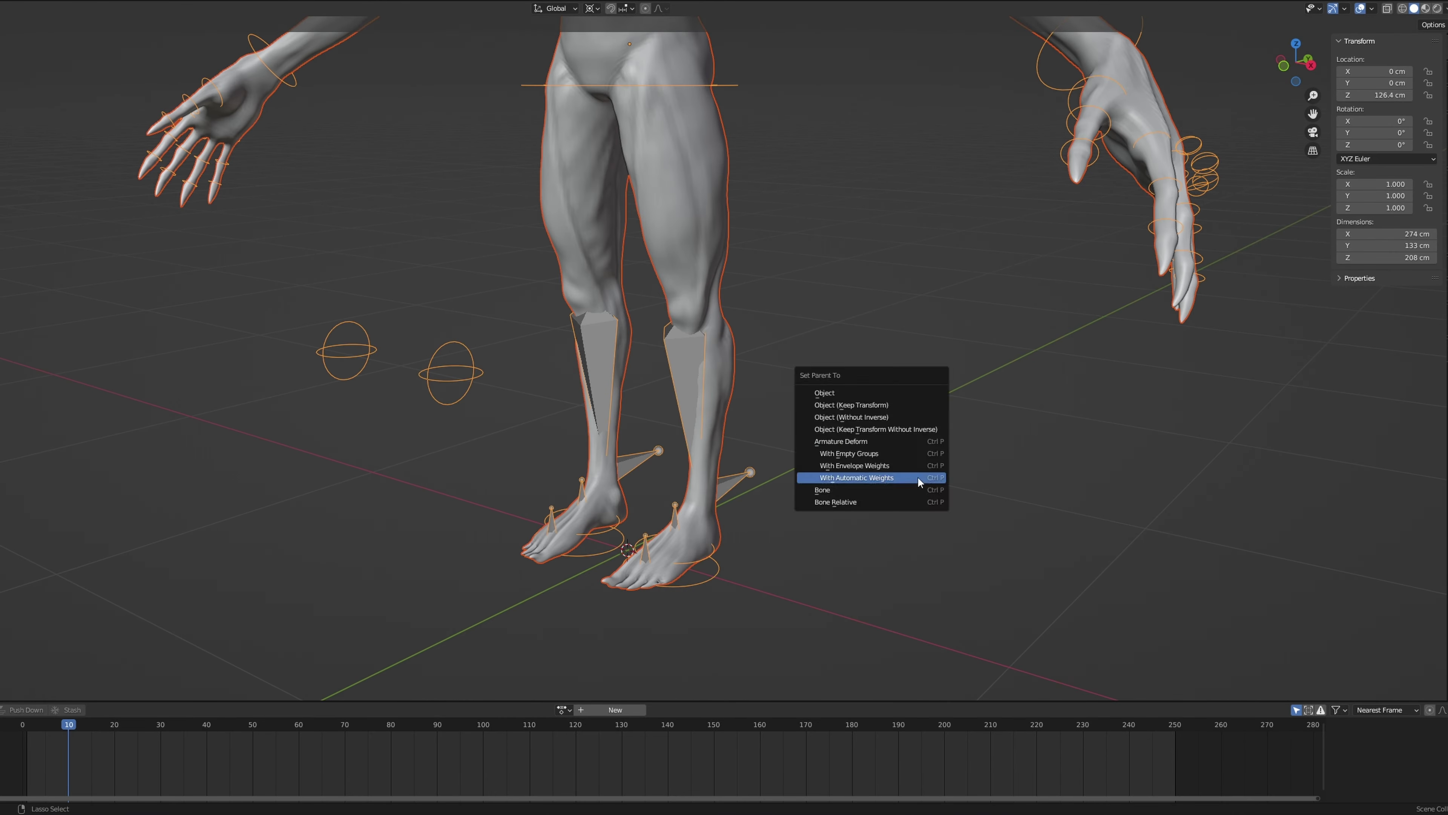
{"action": "left_click", "coordinate": [917, 481]}
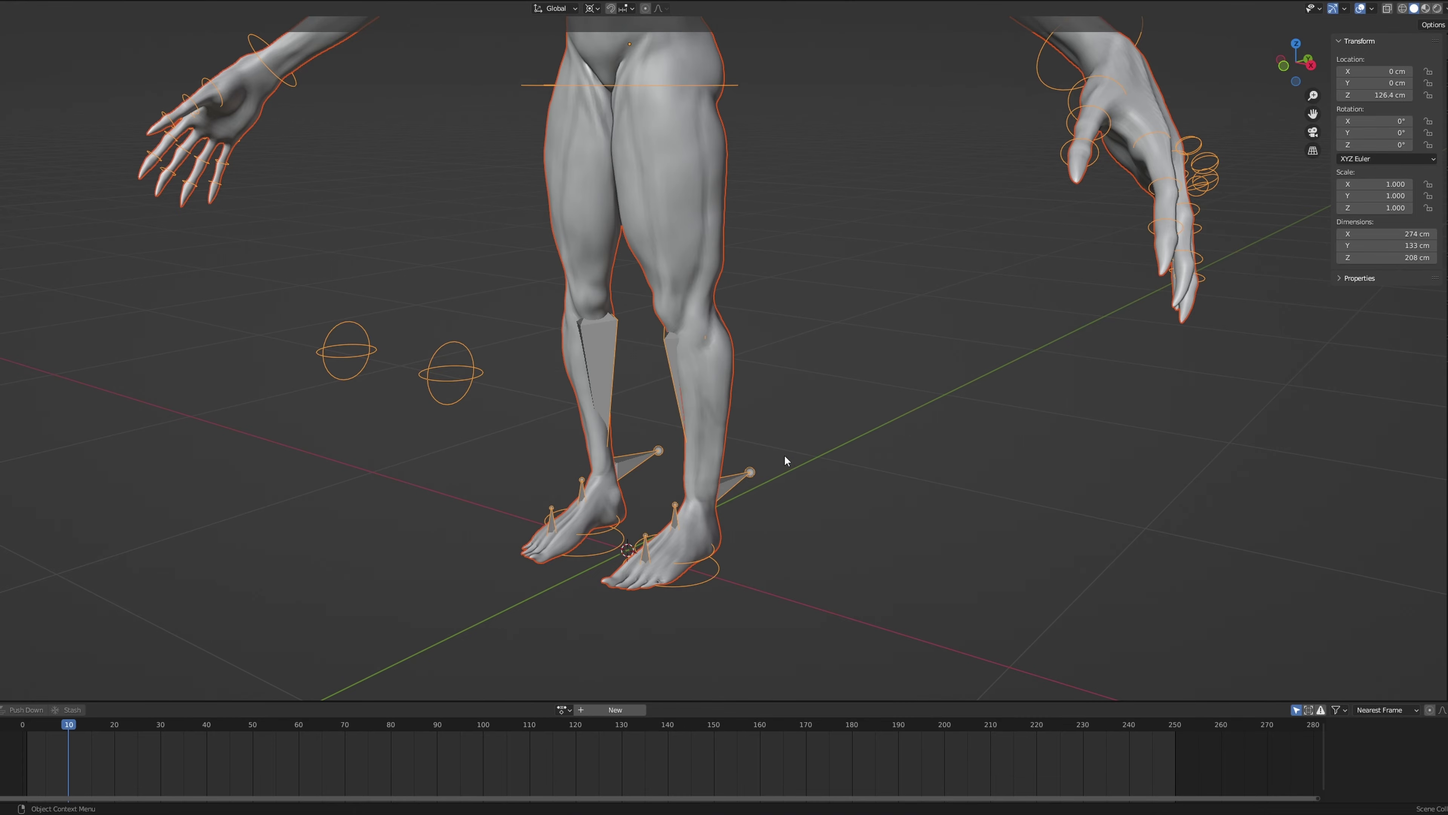
- Switch the armature to Pose Mode and start moving the selected control near the feet
{"action": "middle_click_drag", "start_coordinate": [780, 454], "coordinate": [606, 449]}
{"action": "key", "text": "ctrl+Tab"}
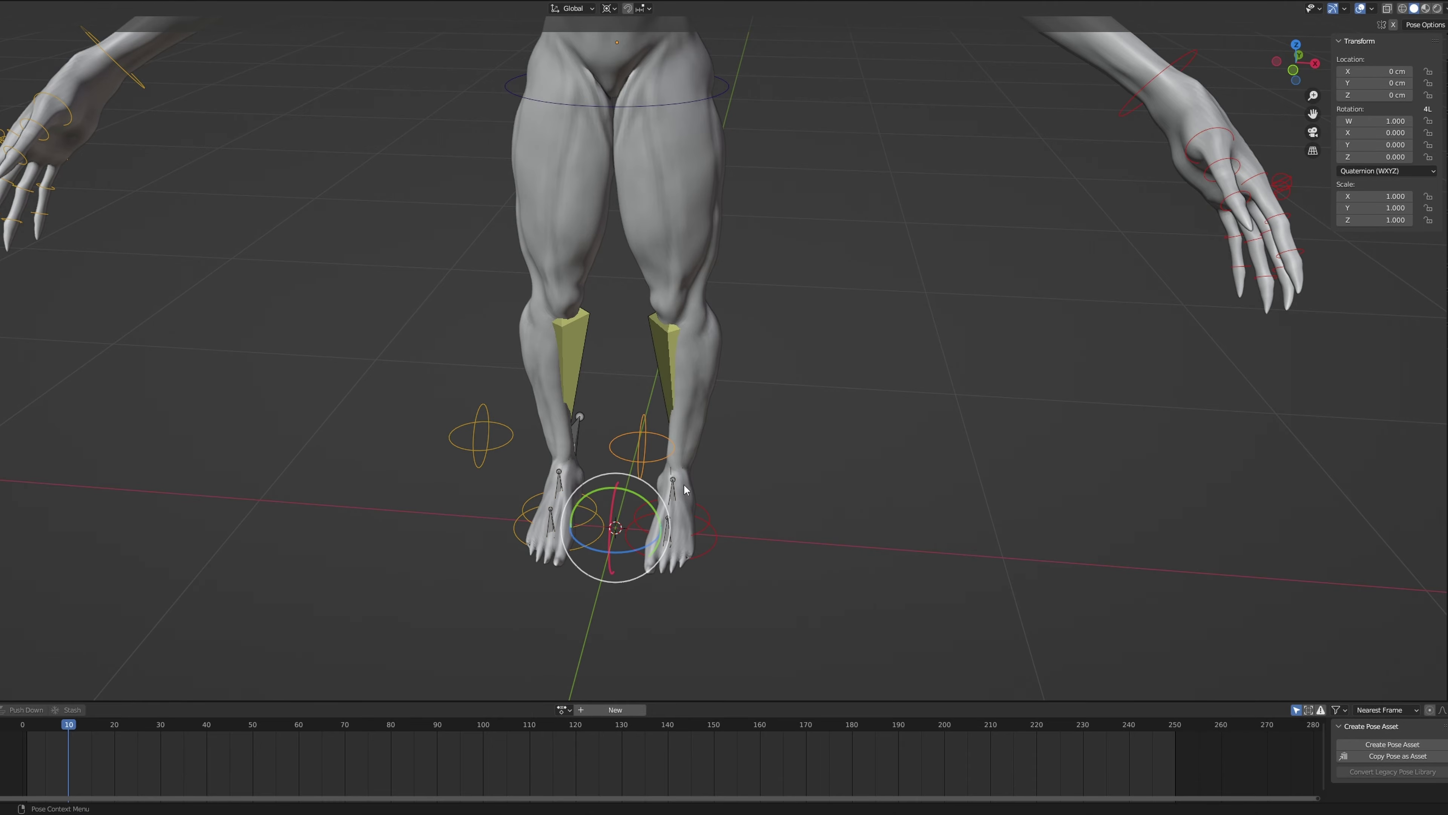
{"action": "key", "text": "g"}
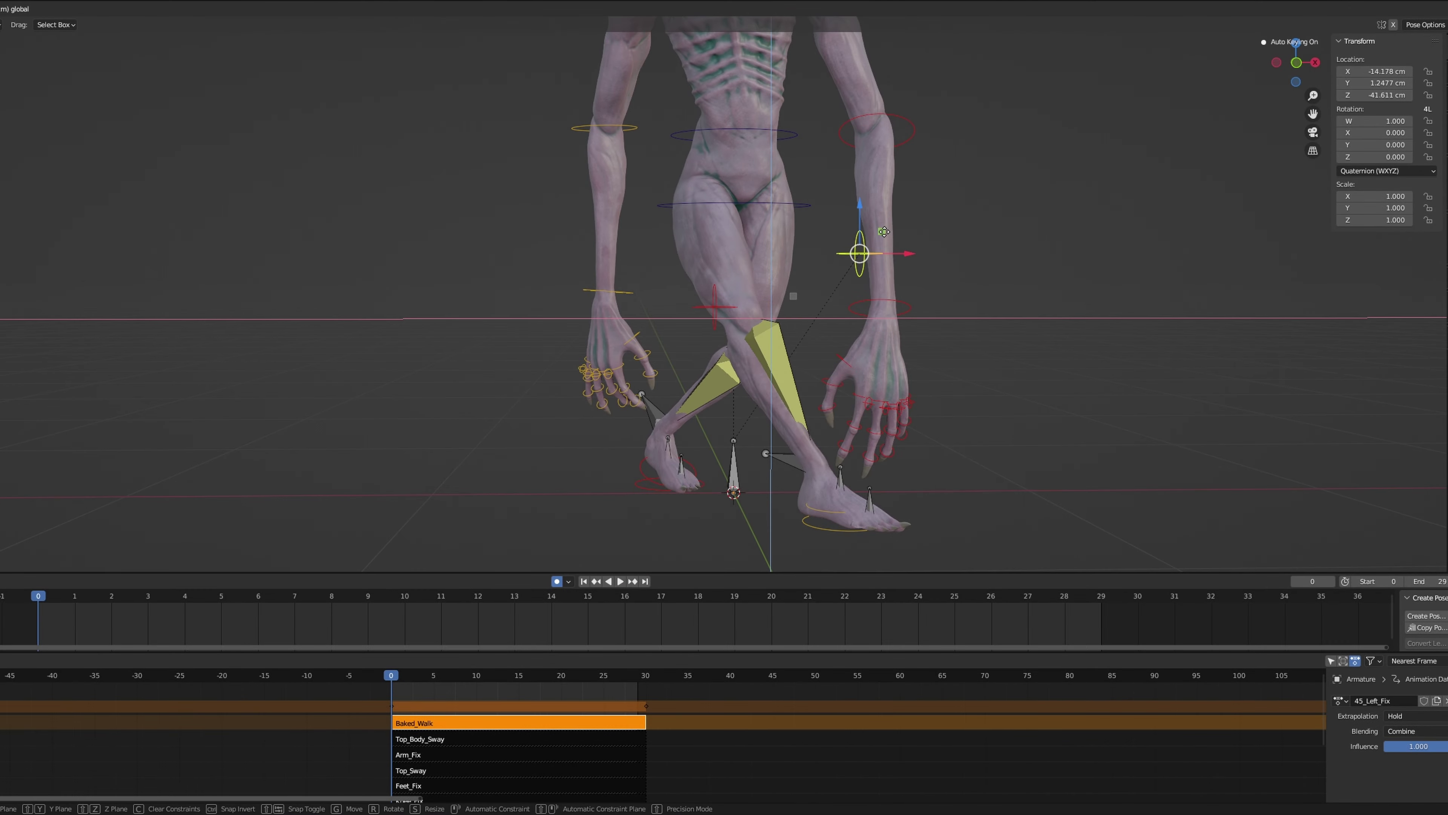
- Try moving the knee pole control in the walk pose and select the right hand controls
{"action": "left_click_drag", "start_coordinate": [883, 231], "coordinate": [892, 227]}
{"action": "mouse_move", "coordinate": [919, 294]}
{"action": "middle_mouse_down"}
{"action": "mouse_move", "coordinate": [892, 319]}
{"action": "mouse_move", "coordinate": [900, 310]}
{"action": "middle_mouse_up"}
{"action": "left_click", "coordinate": [635, 334]}
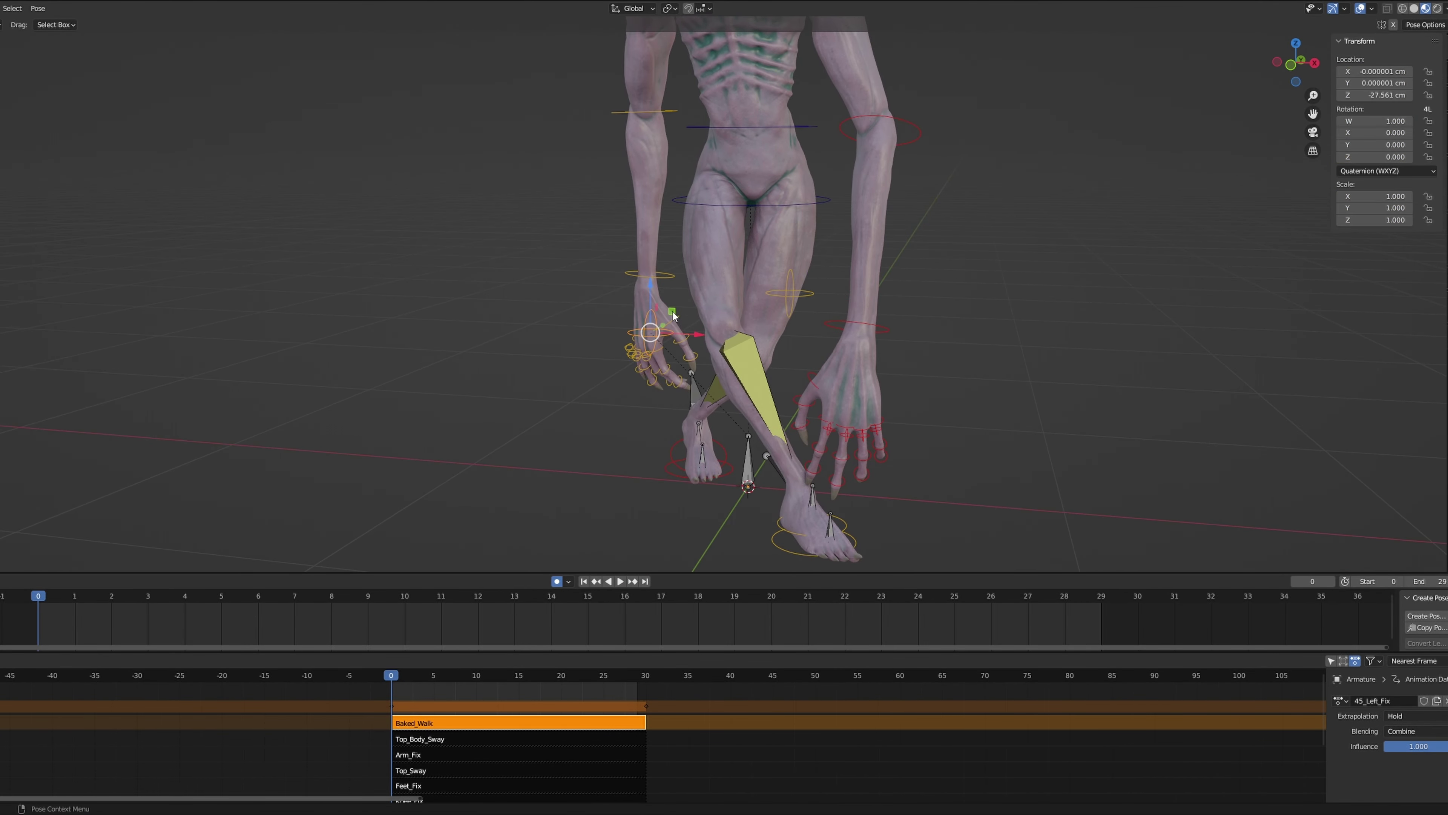
{"action": "left_click", "coordinate": [667, 280]}
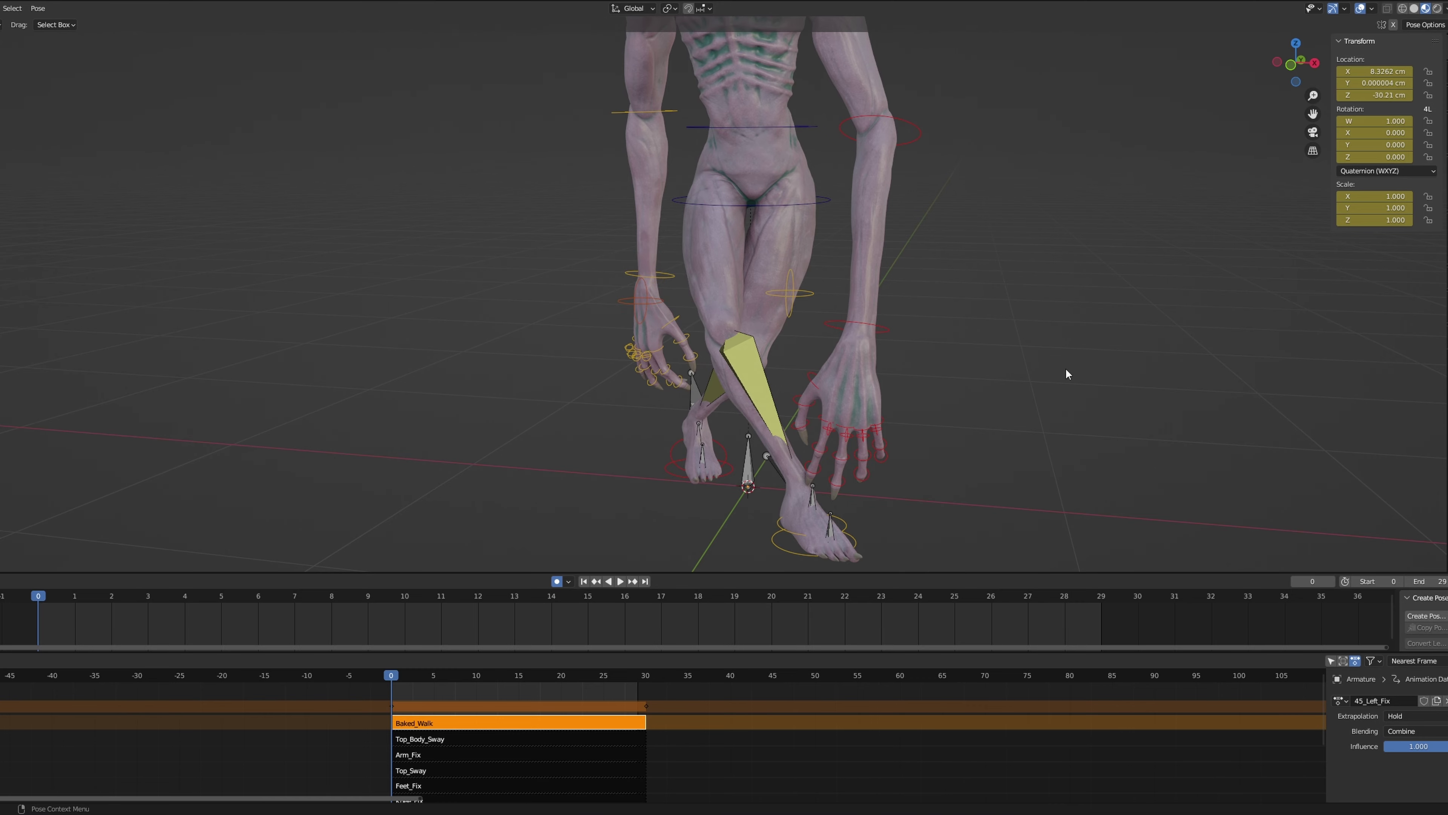
{"action": "scroll", "coordinate": [1009, 417], "scroll_direction": "down", "scroll_amount": 5}
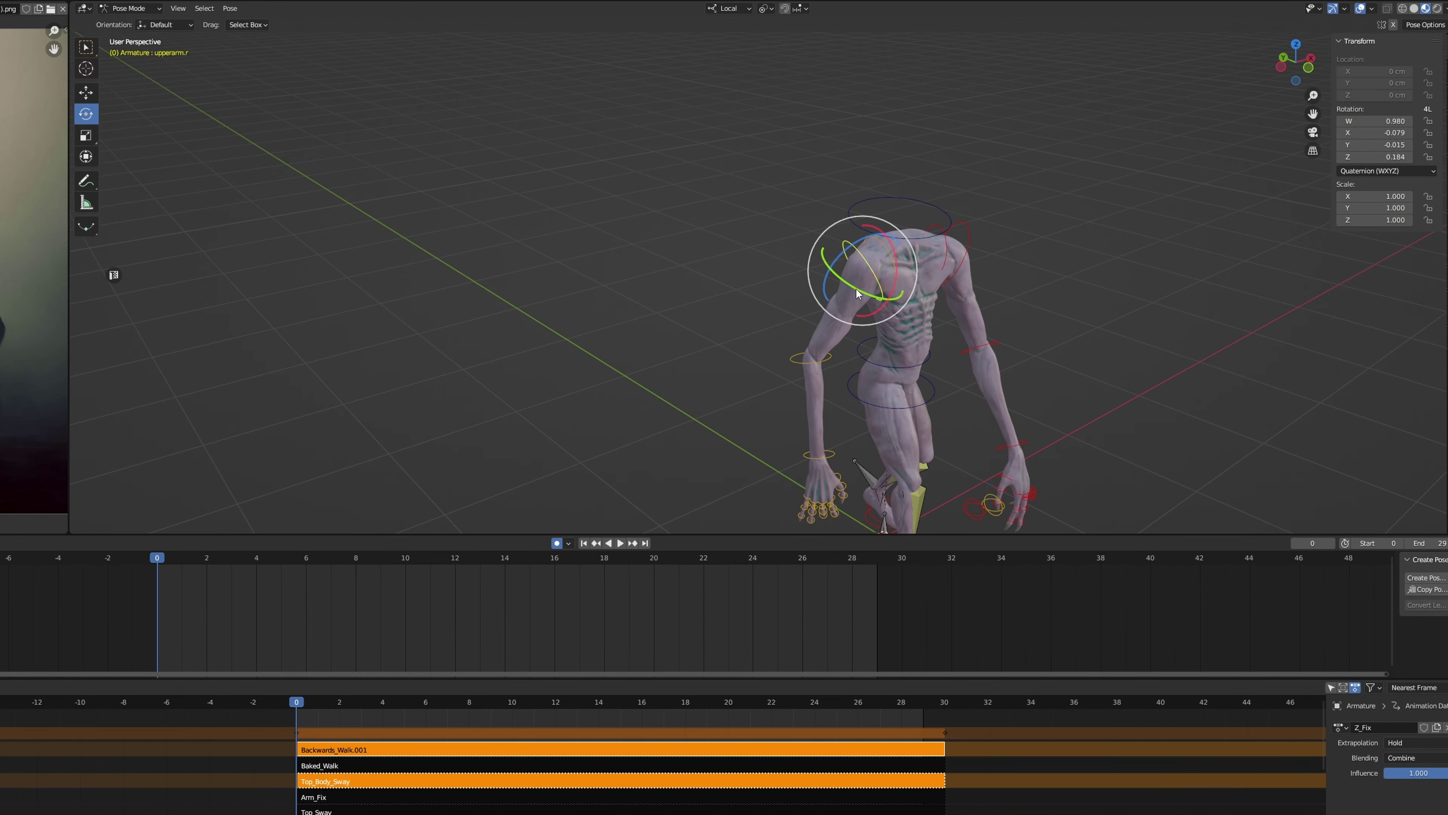
- Rotate the right upper arm bone and a neighbouring control to adjust the walk pose at frame 0
{"action": "left_click_drag", "start_coordinate": [856, 287], "coordinate": [895, 274]}
{"action": "left_click", "coordinate": [892, 249]}
{"action": "middle_click_drag", "start_coordinate": [895, 274], "coordinate": [1099, 274]}
{"action": "left_click_drag", "start_coordinate": [722, 349], "coordinate": [704, 374]}
{"action": "middle_click_drag", "start_coordinate": [113, 275], "coordinate": [113, 275]}
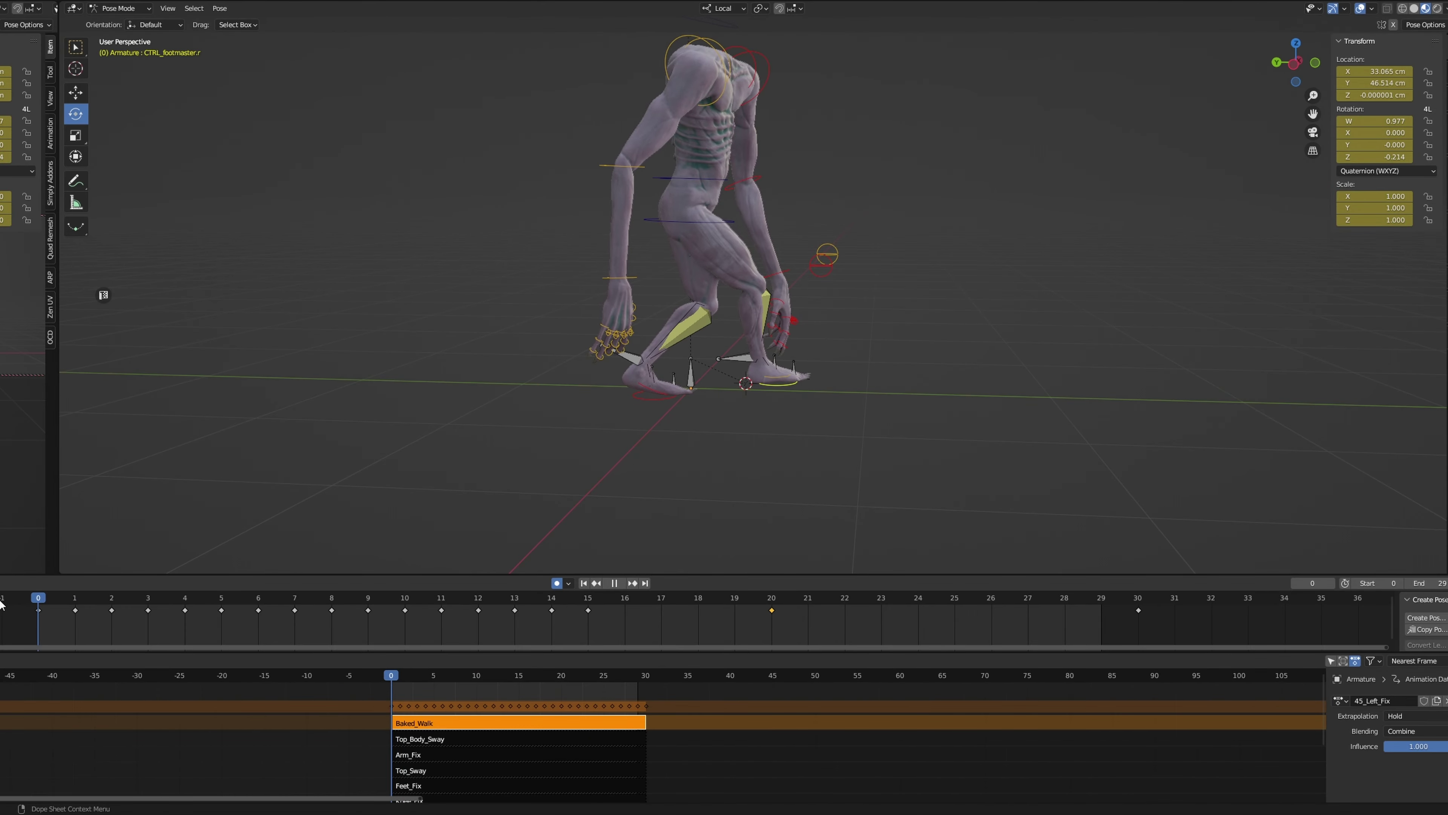
- At frame 15, rotate the right foot master control about local X and 4.97° about local Y, and play the walk
{"action": "key", "text": "space"}
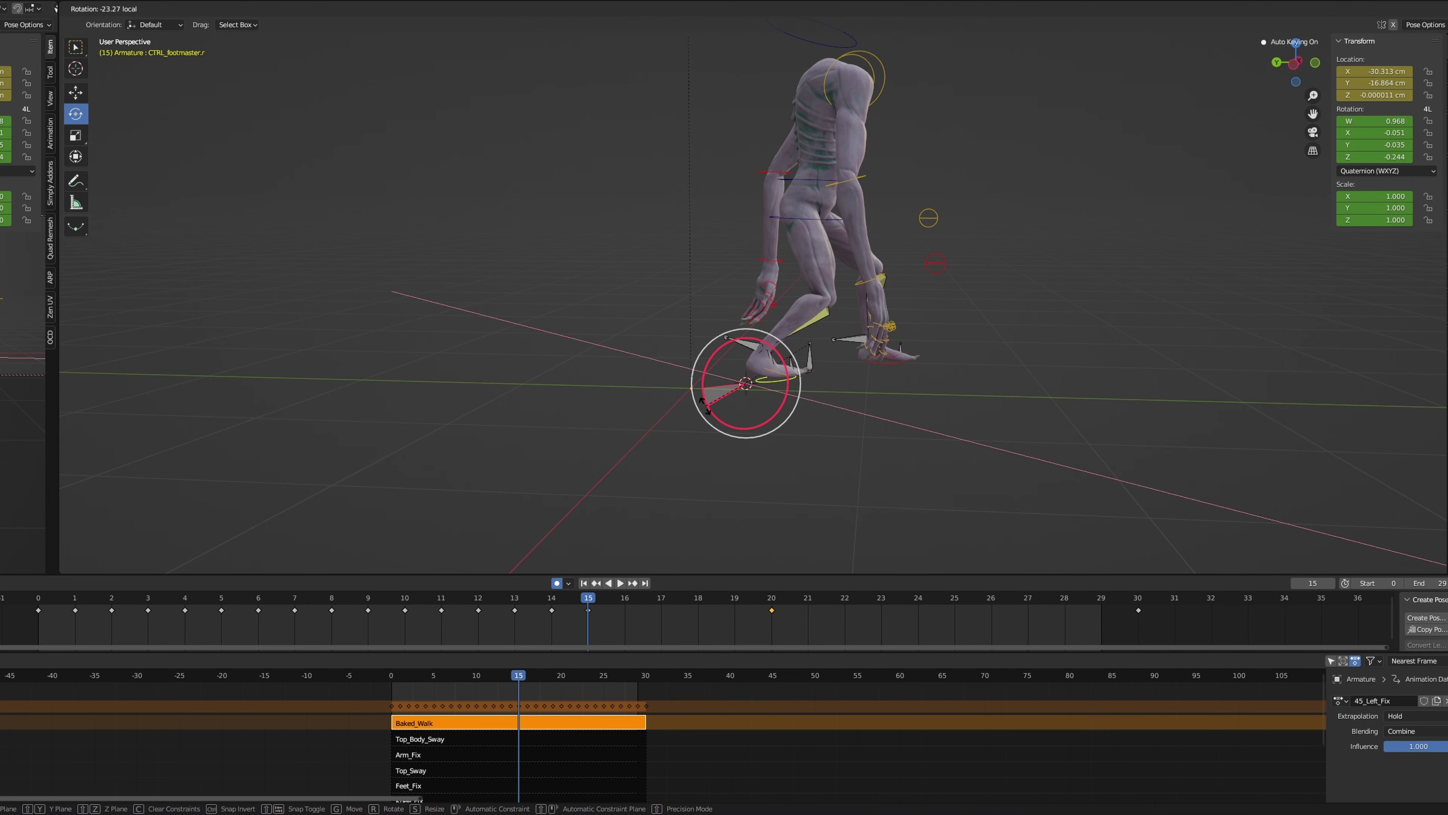
{"action": "left_click_drag", "start_coordinate": [706, 410], "coordinate": [707, 411]}
{"action": "middle_click_drag", "start_coordinate": [708, 409], "coordinate": [767, 338]}
{"action": "left_click", "coordinate": [1294, 63]}
{"action": "scroll", "coordinate": [764, 434], "scroll_direction": "up", "scroll_amount": 5}
{"action": "left_click_drag", "start_coordinate": [713, 325], "coordinate": [717, 320]}
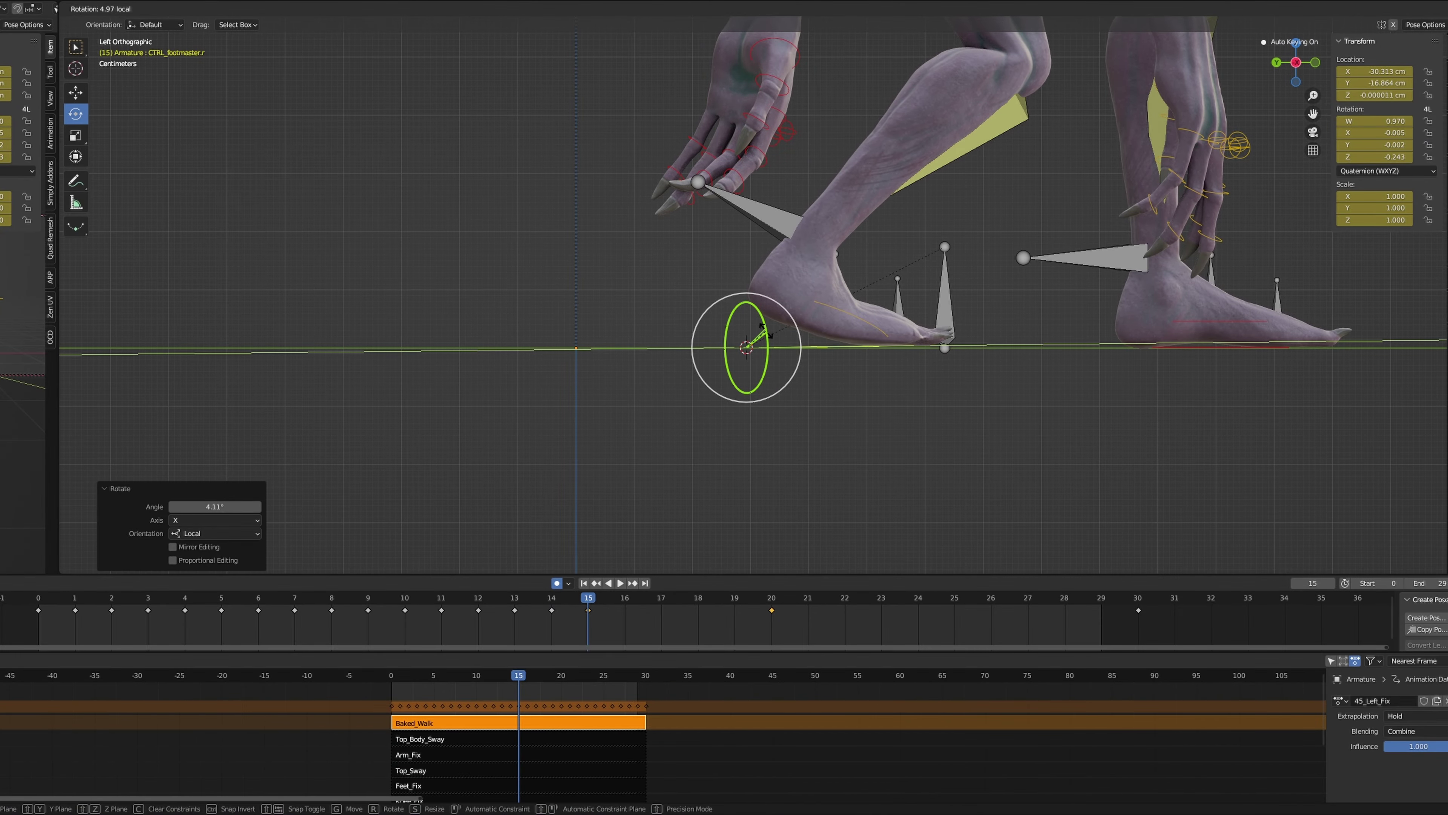
{"action": "key", "text": "space"}
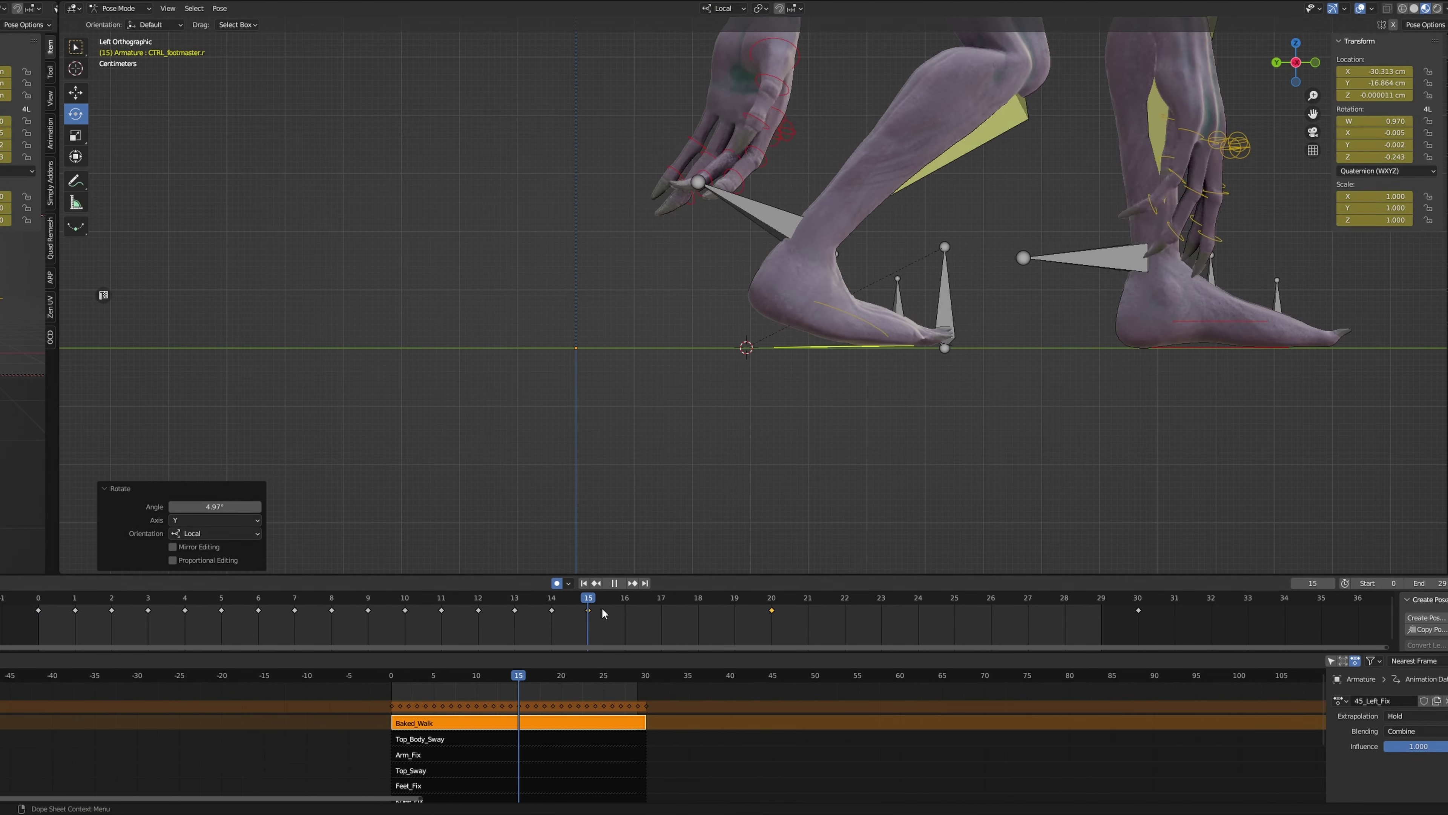
{"action": "key", "text": "Escape"}
{"action": "middle_click_drag", "start_coordinate": [969, 422], "coordinate": [73, 182]}
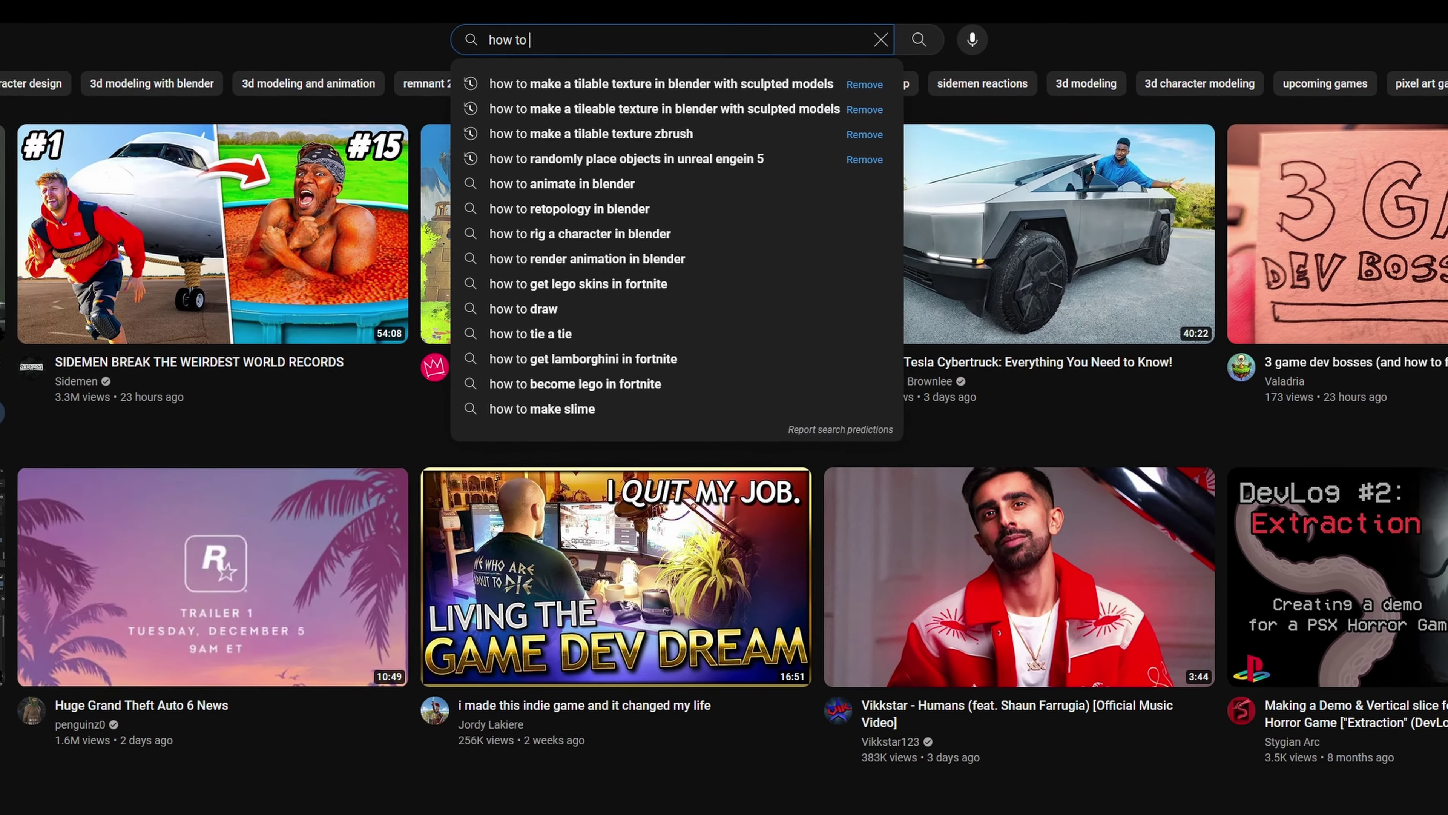
- Switch to YouTube, search for "how to program enemy AI for idiots in UE5" and browse the results
{"action": "type", "text": "program enemy AI for idiots in UE5"}
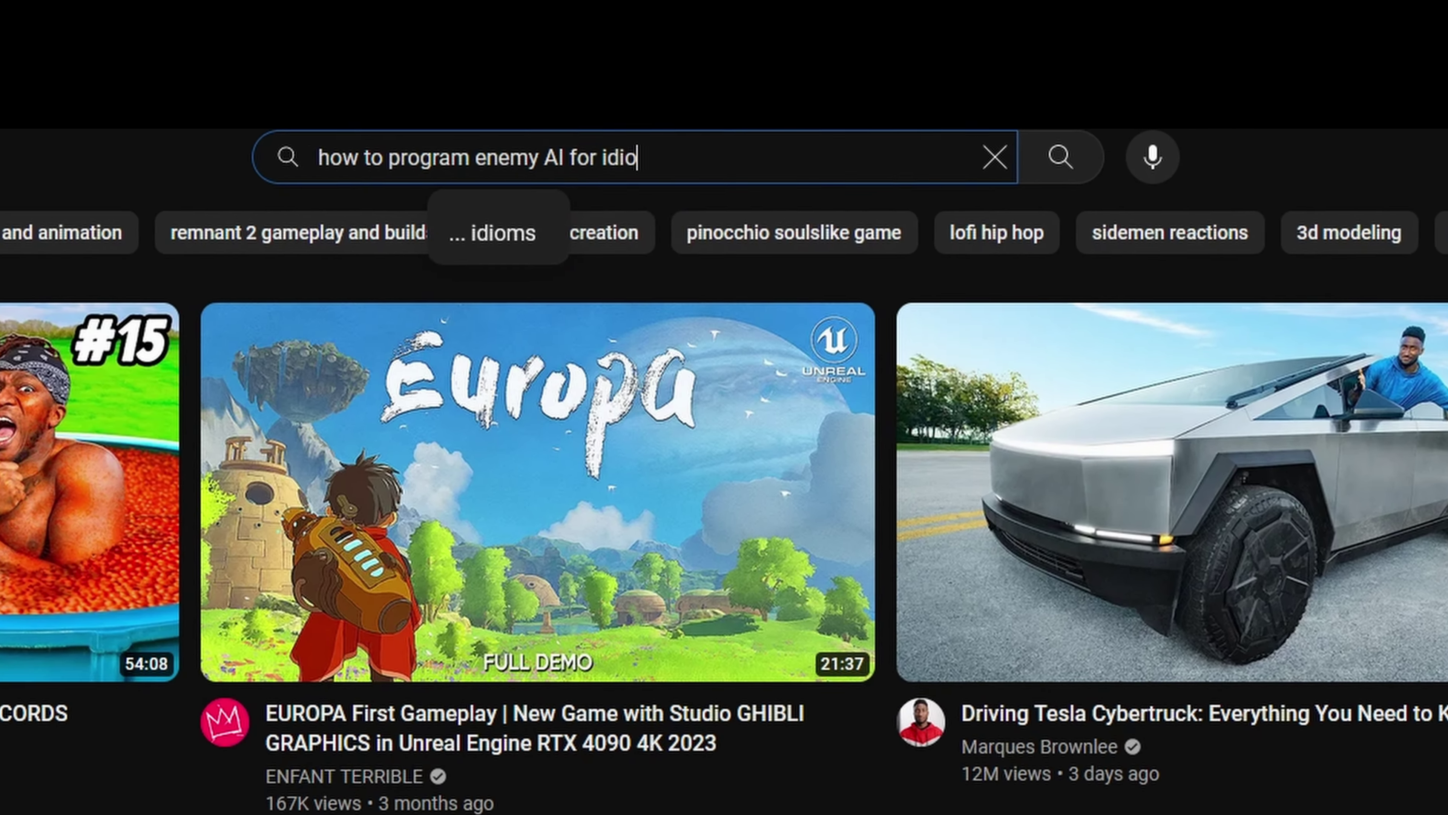
{"action": "key", "text": "Return"}
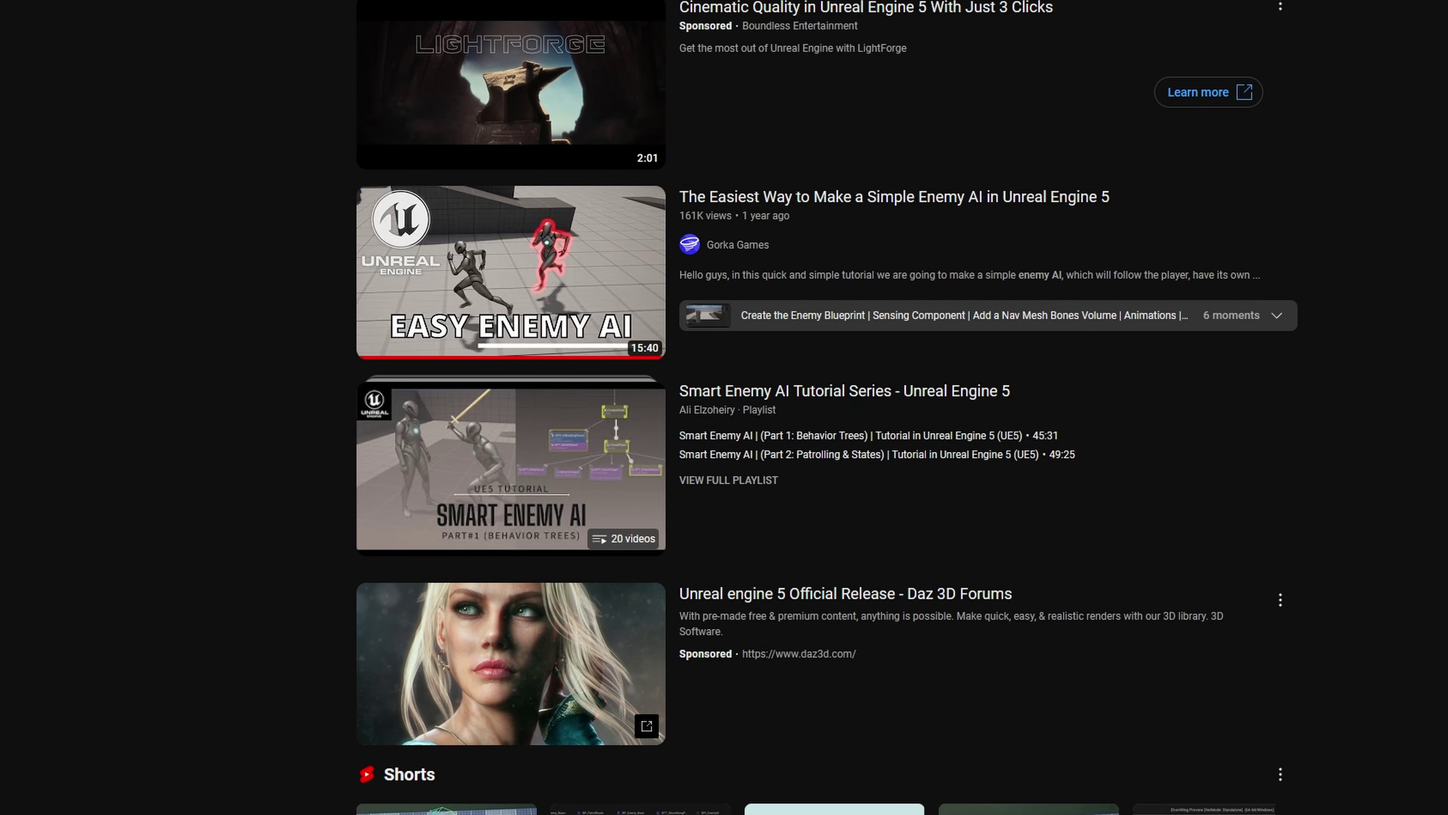
{"action": "scroll", "coordinate": [826, 407], "scroll_direction": "down", "scroll_amount": 20}
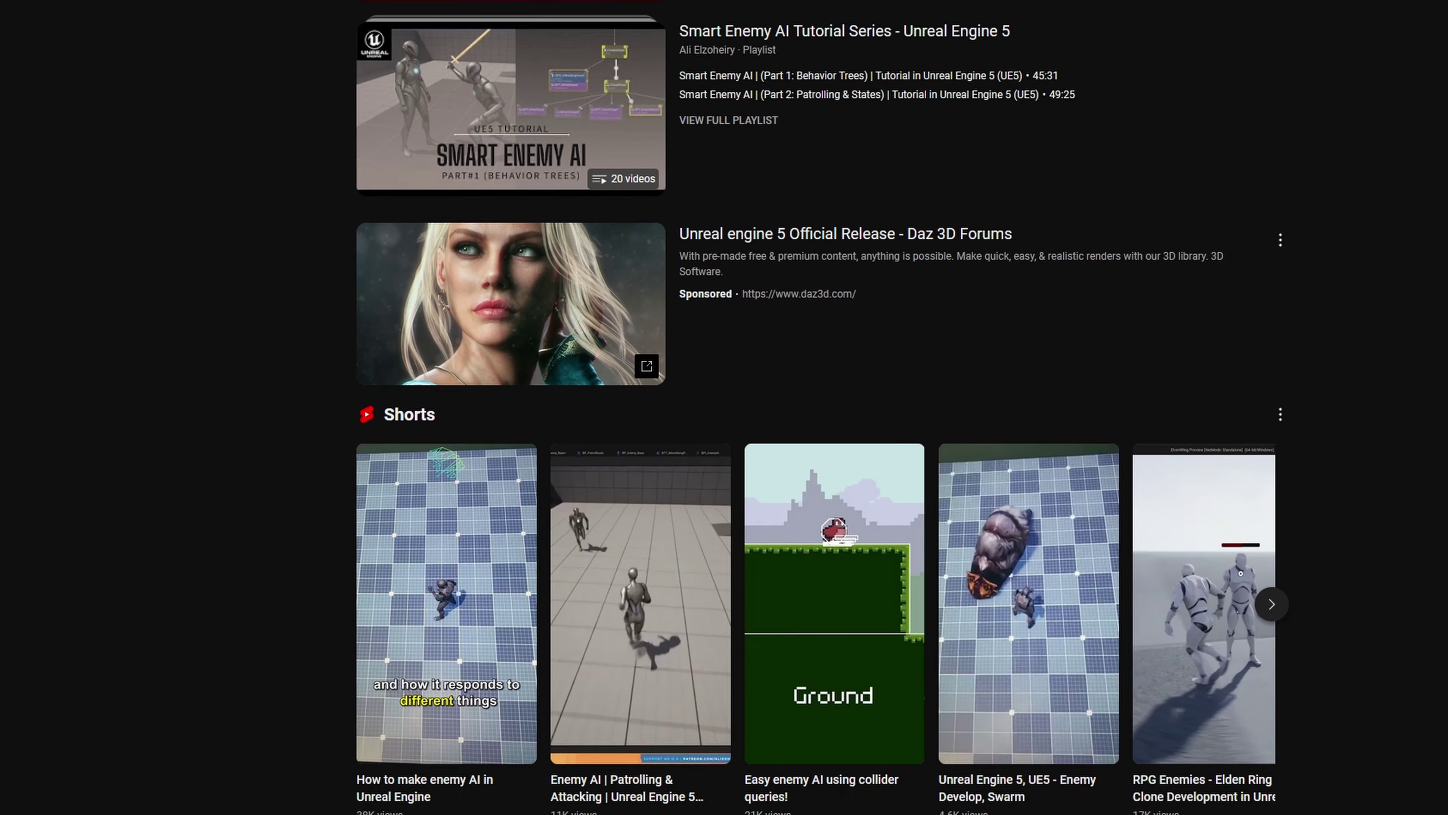
{"action": "scroll", "coordinate": [827, 407], "scroll_direction": "down", "scroll_amount": 14}
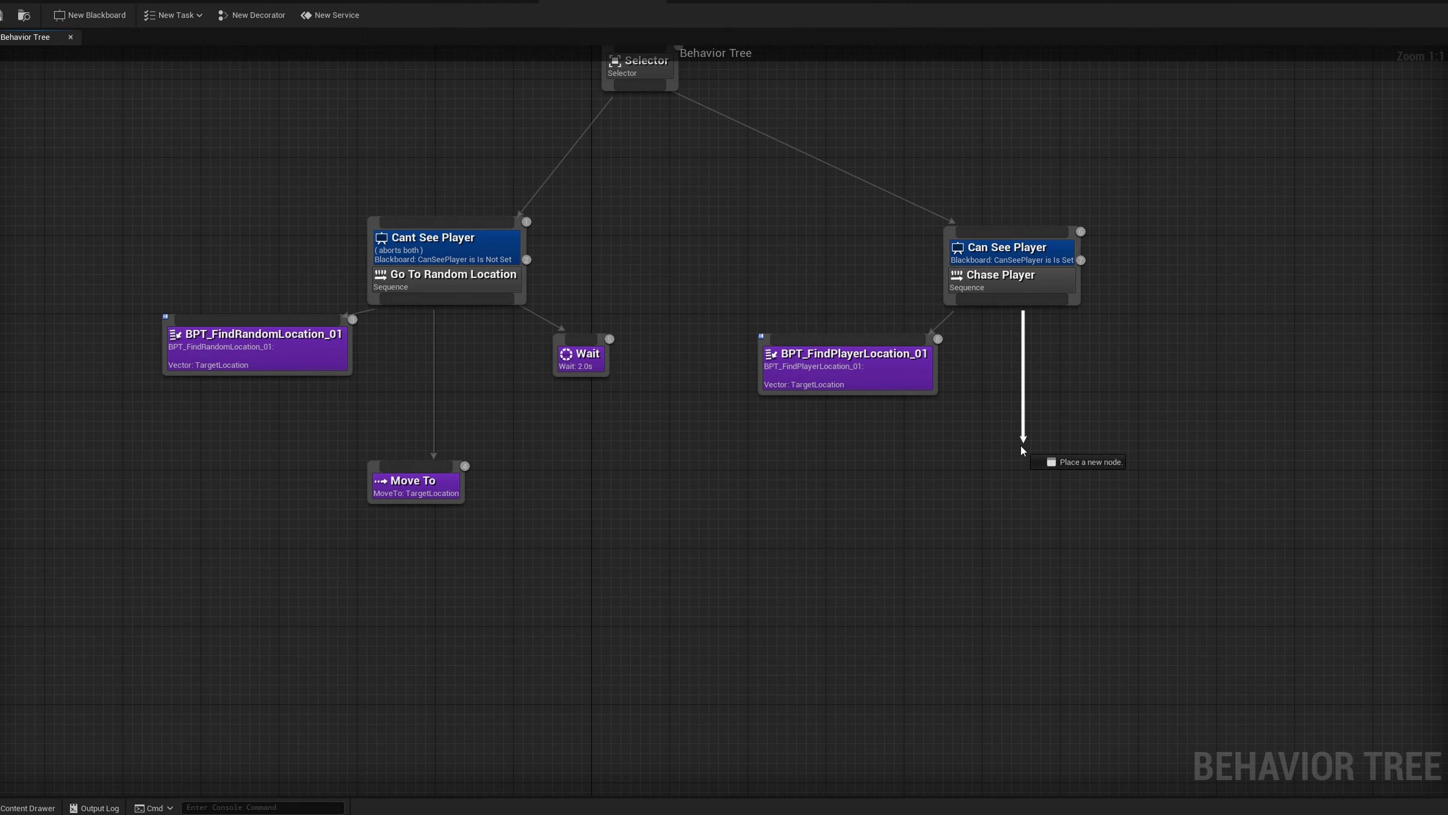
- Add the BPT Chase Player 01 task under the Chase Player sequence and play the level to test the creature's chase
{"action": "left_click_drag", "start_coordinate": [1022, 450], "coordinate": [1024, 459]}
{"action": "type", "text": "ch"}
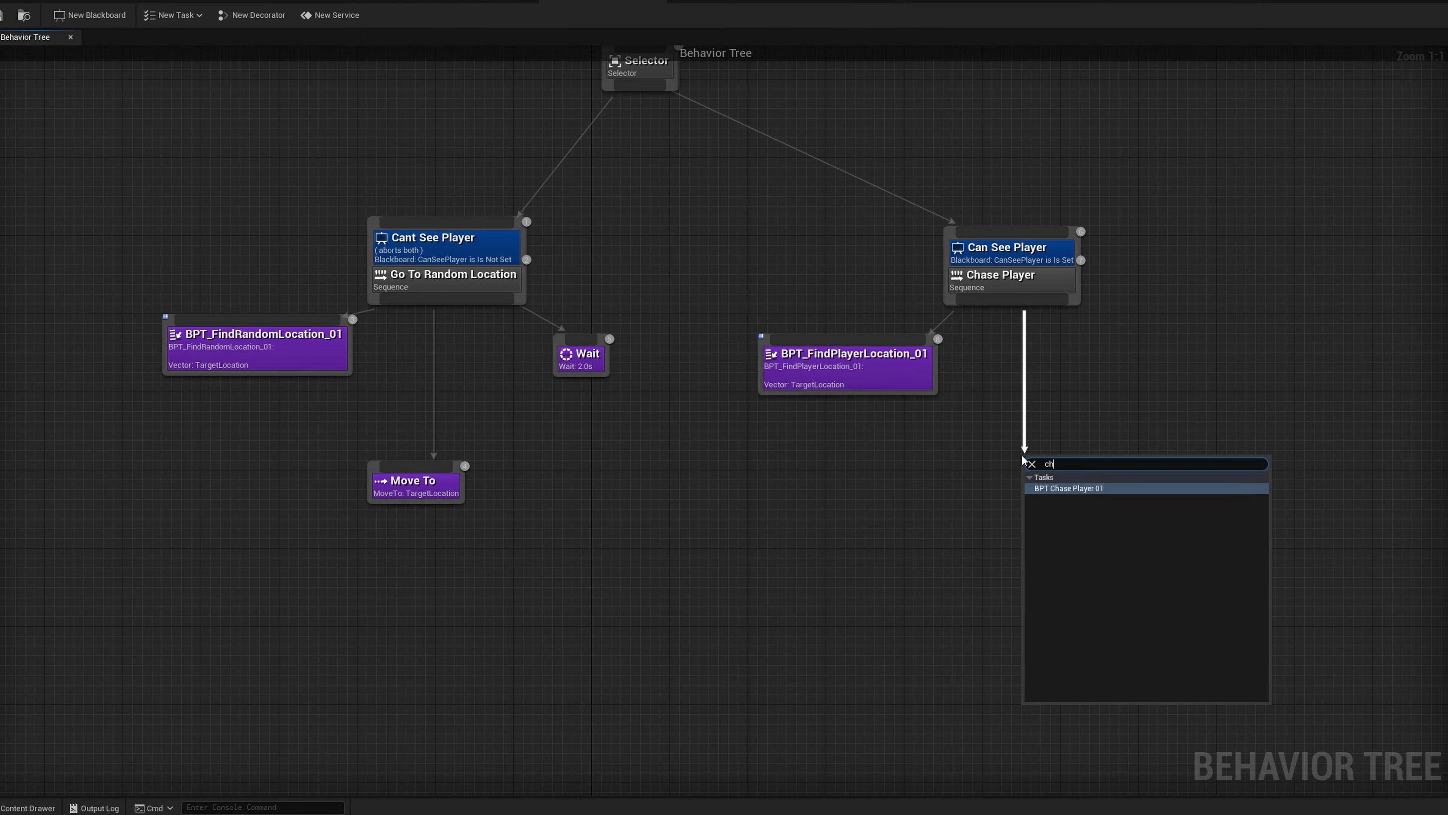
{"action": "type", "text": "ase"}
{"action": "key", "text": "Return"}
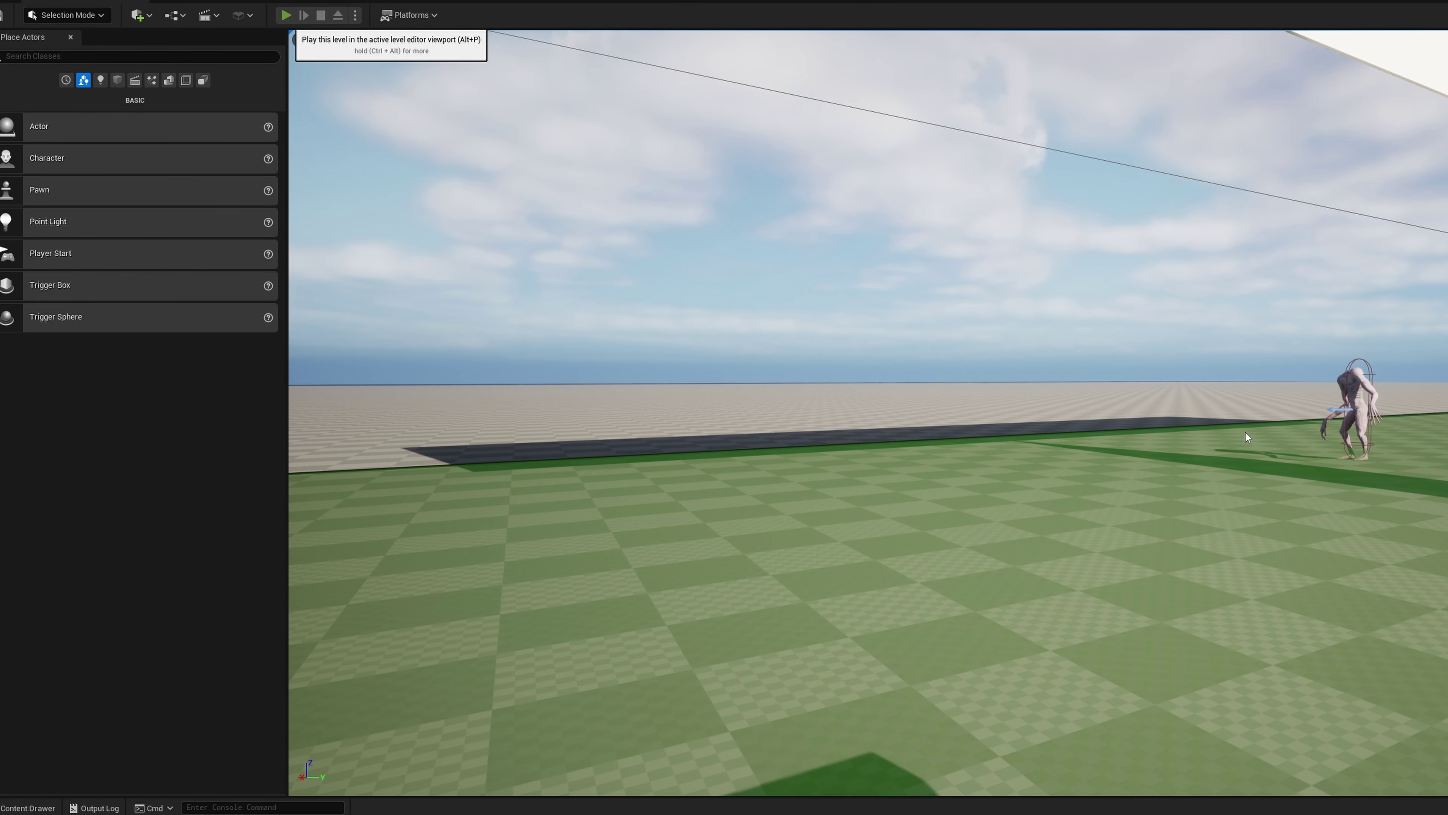
{"action": "key", "text": "alt+p"}
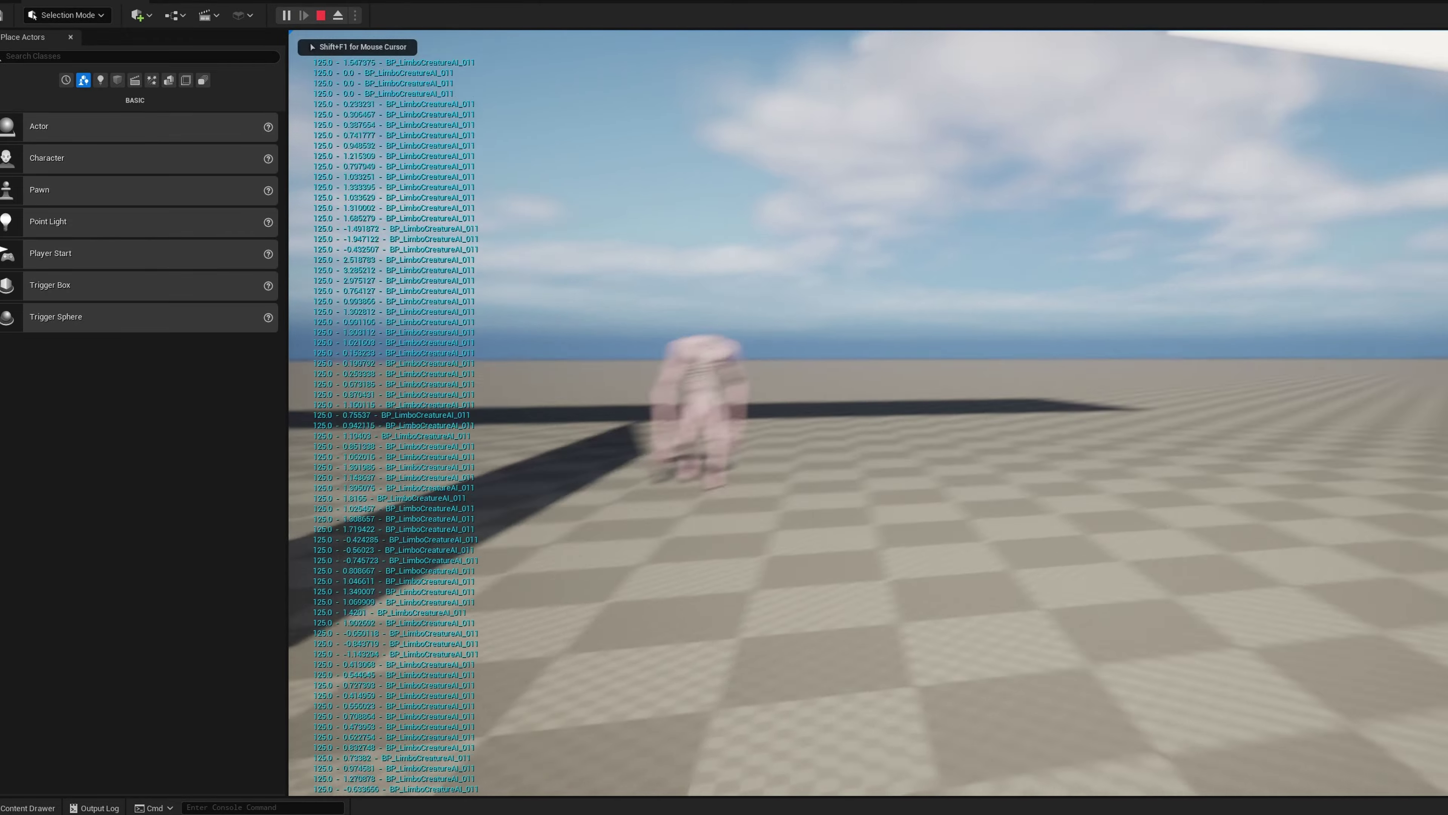
{"action": "key", "text": "d"}
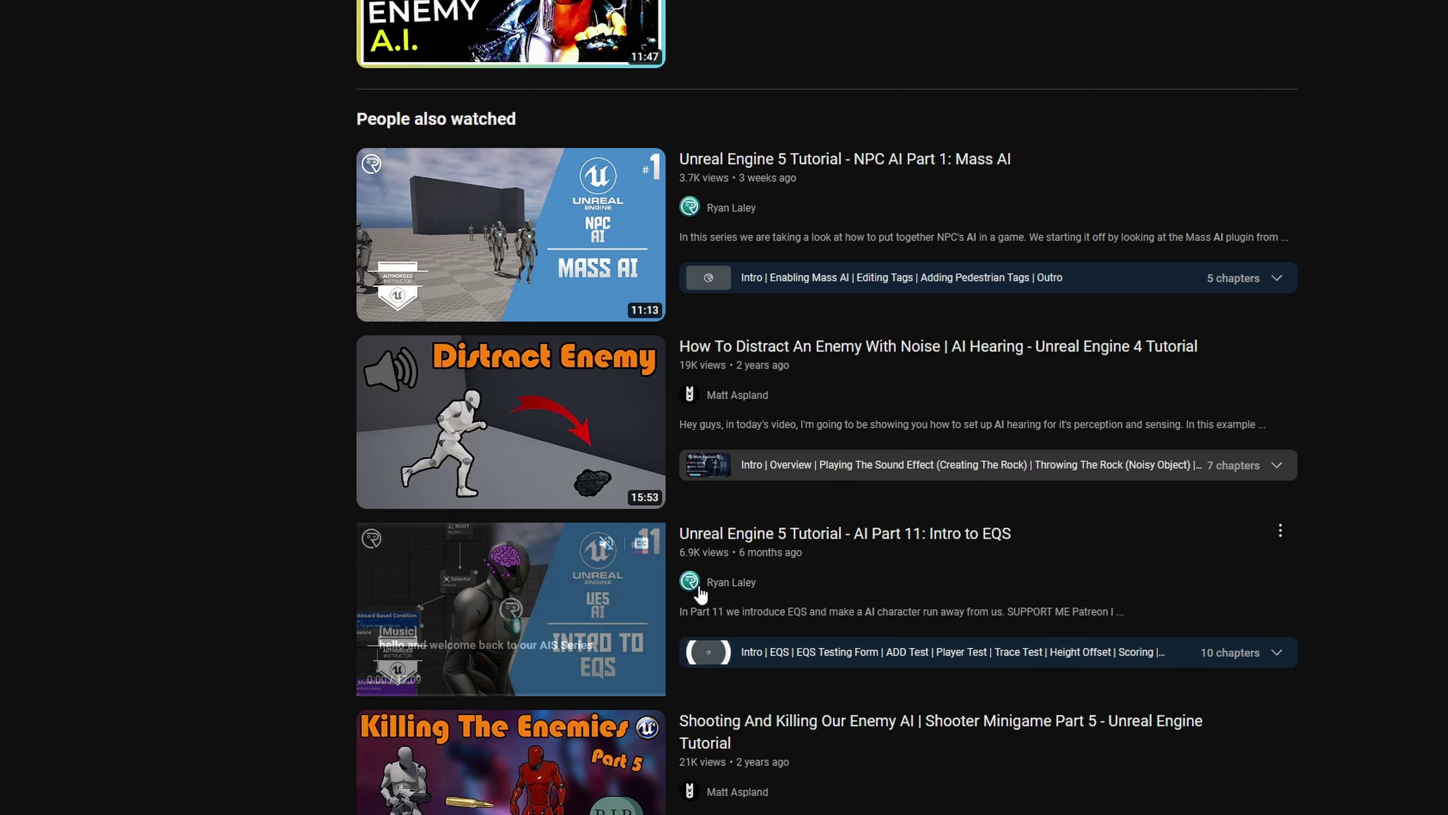
- Switch to YouTube, open the channel behind "AI Part 11: Intro to EQS" and browse its 14-video AI playlist
{"action": "left_click", "coordinate": [696, 590]}
{"action": "left_click", "coordinate": [496, 331]}
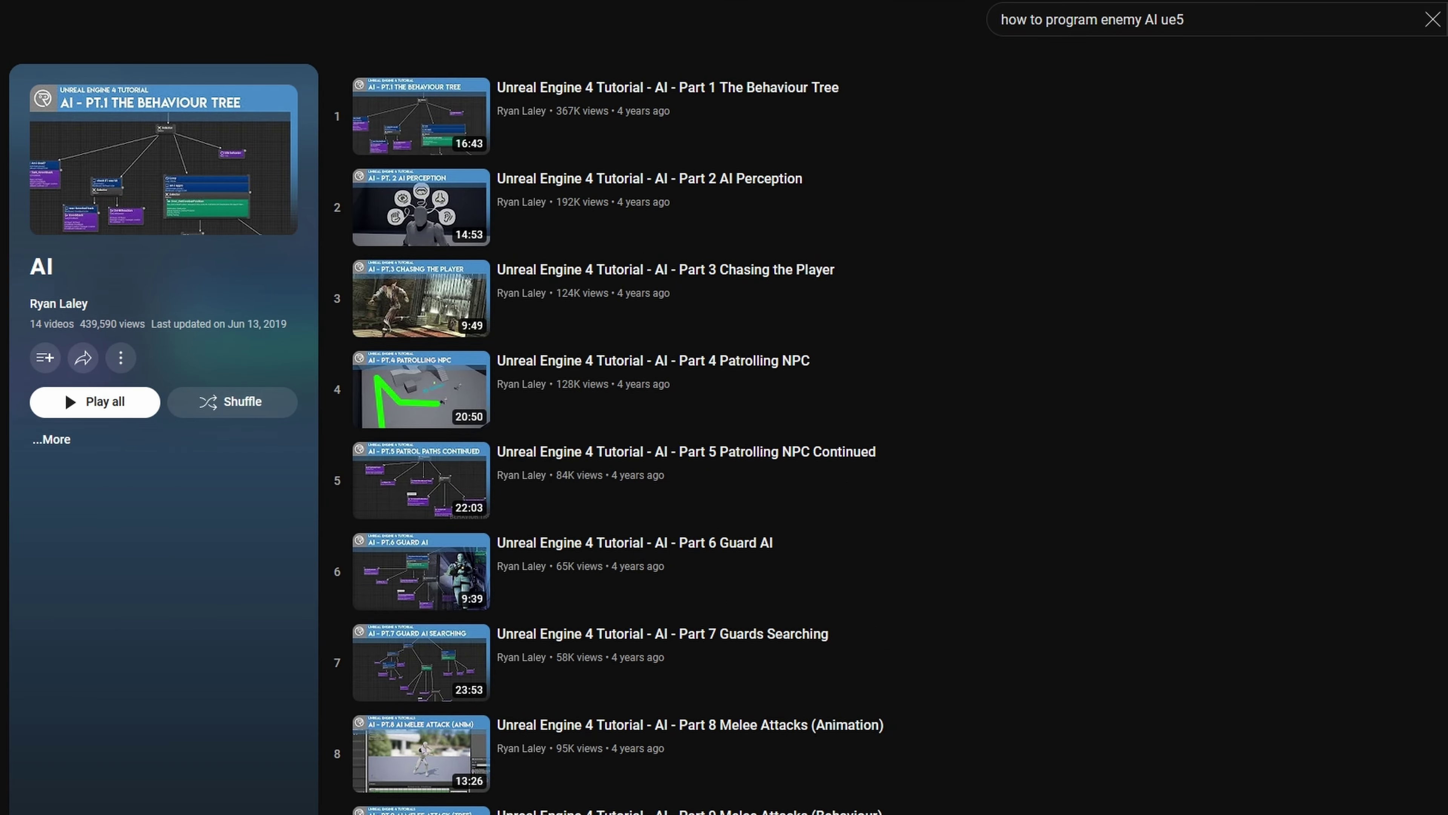
{"action": "scroll", "coordinate": [608, 434], "scroll_direction": "down", "scroll_amount": 5}
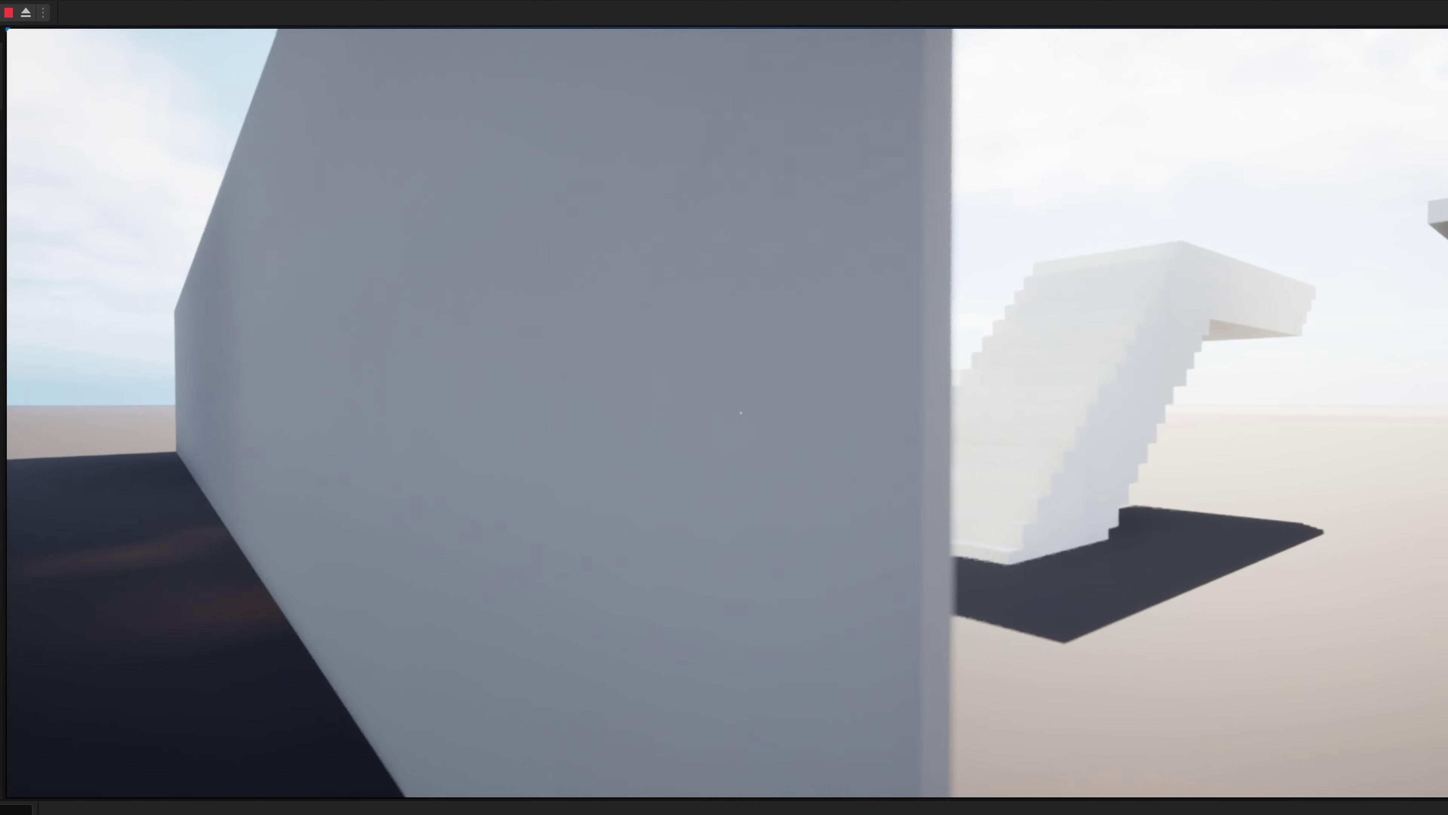
- Switch to the Unreal Engine play session and sidestep in and out behind the wall to test the creature's sight detection
{"action": "key", "text": "d"}
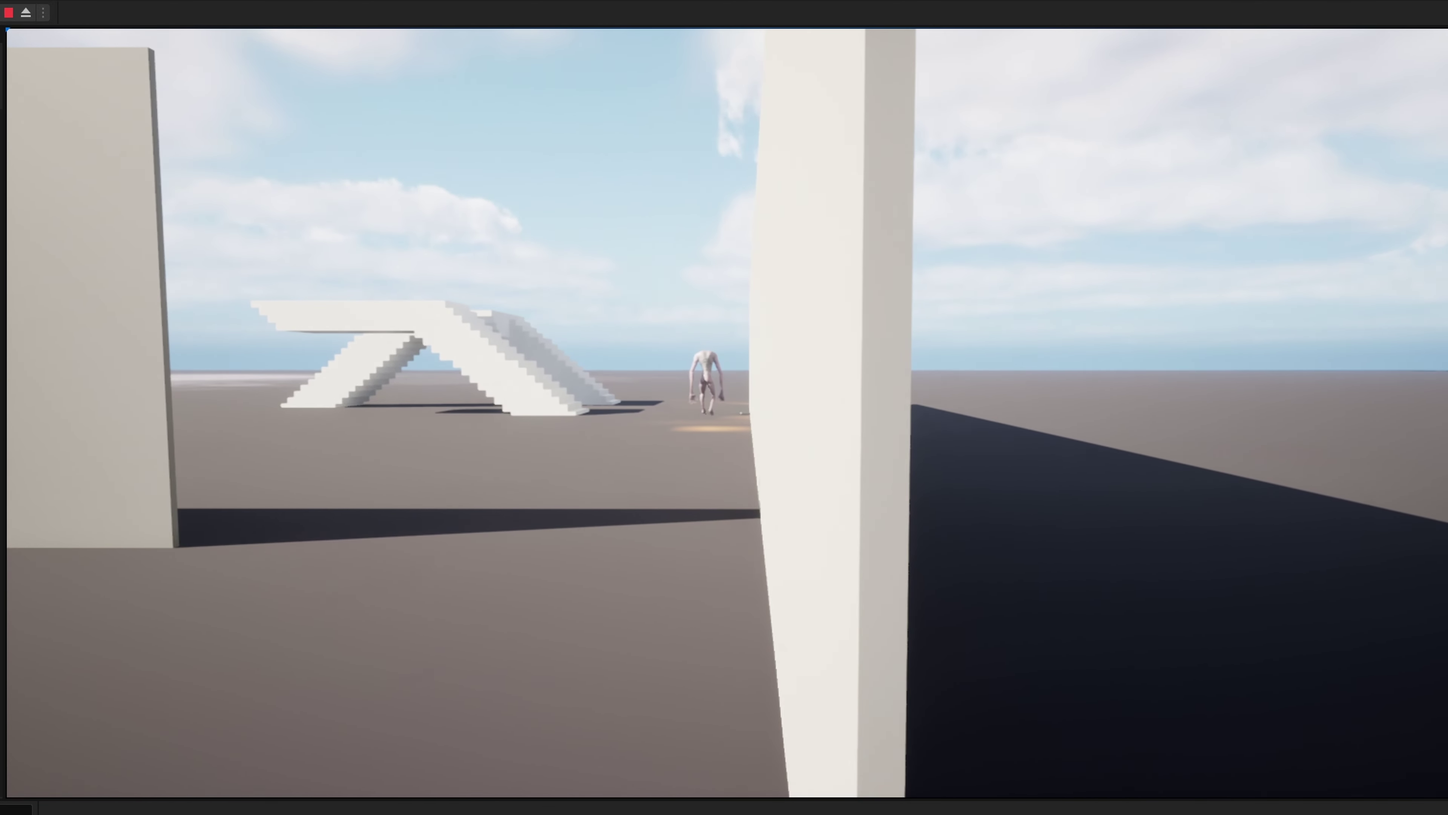
{"action": "key", "text": "d"}
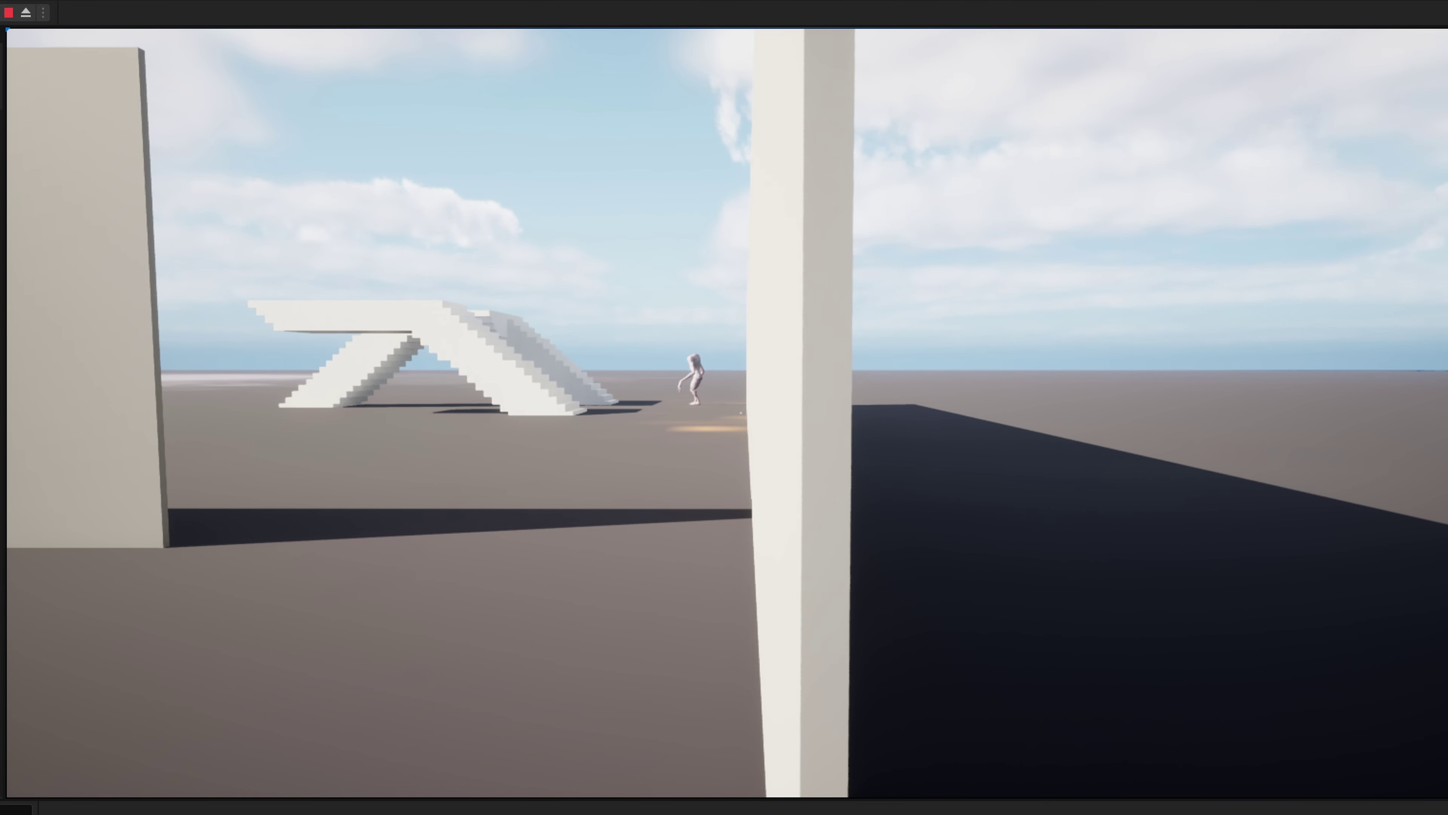
{"action": "key", "text": "d"}
{"action": "key", "text": "d"}
{"action": "key", "text": "a"}
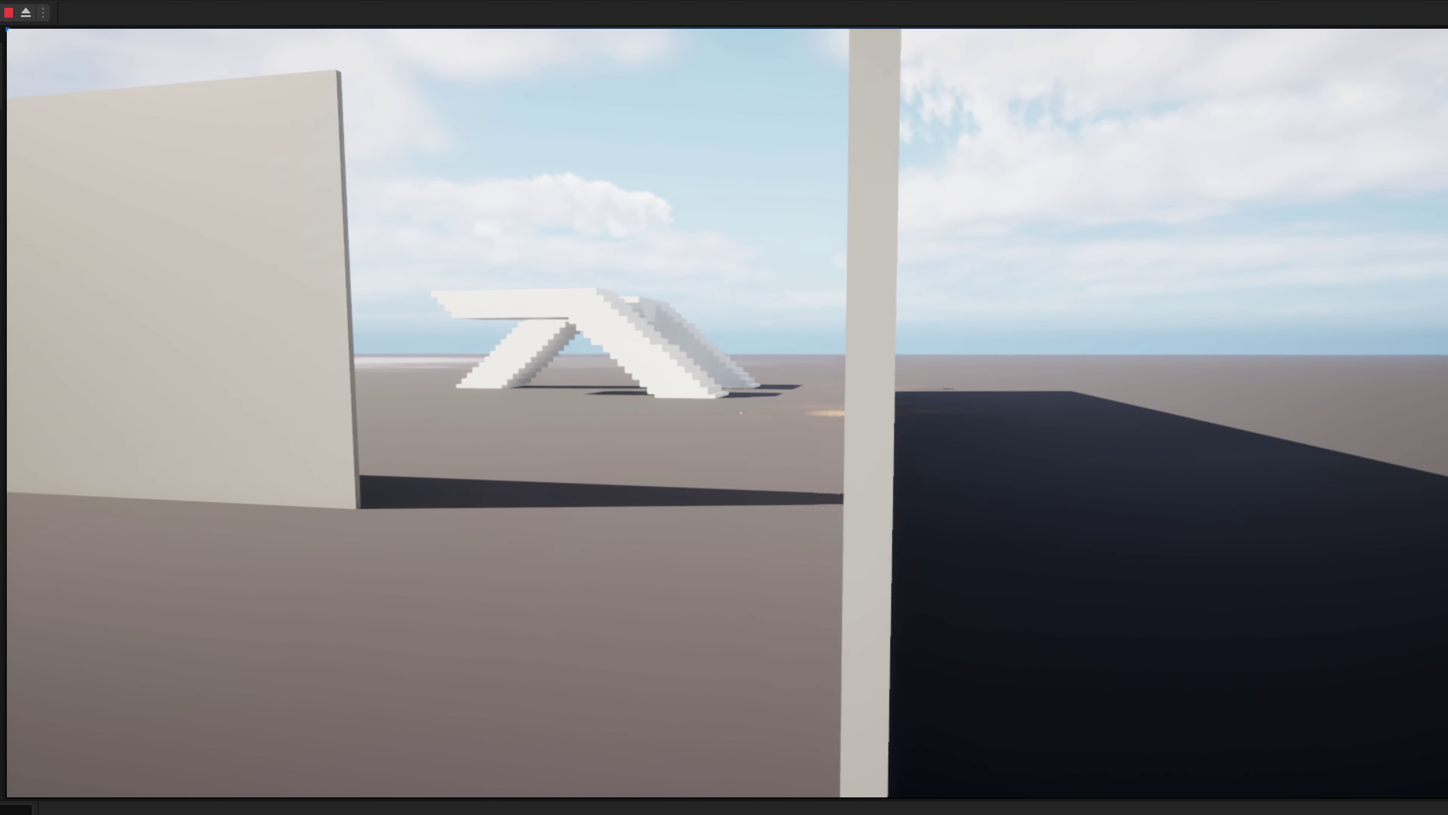
{"action": "key", "text": "a"}
{"action": "key", "text": "a"}
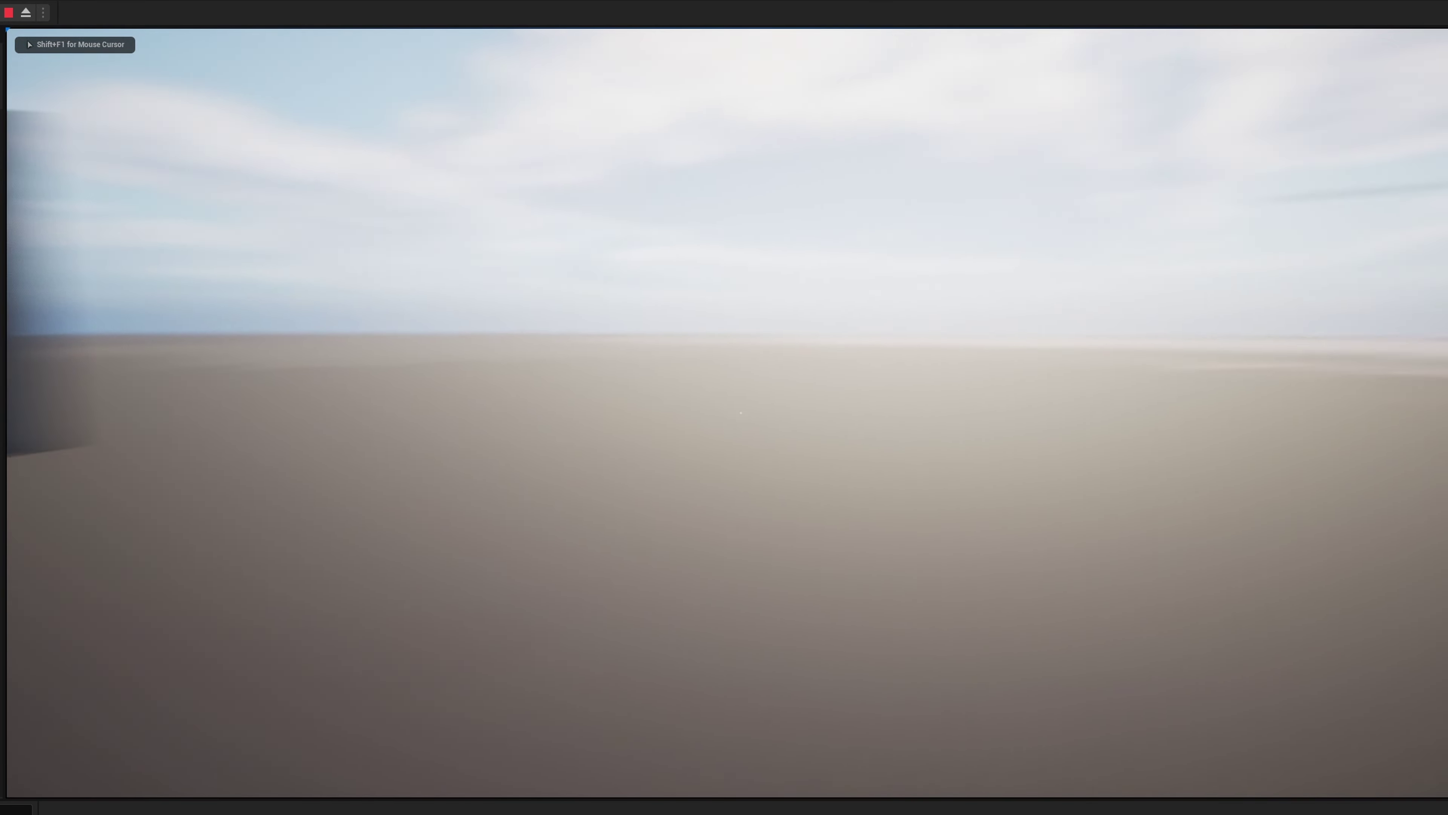
- Play-test the creature's pursuit by running across the level, around the wall and backing away from it
{"action": "key", "text": "w"}
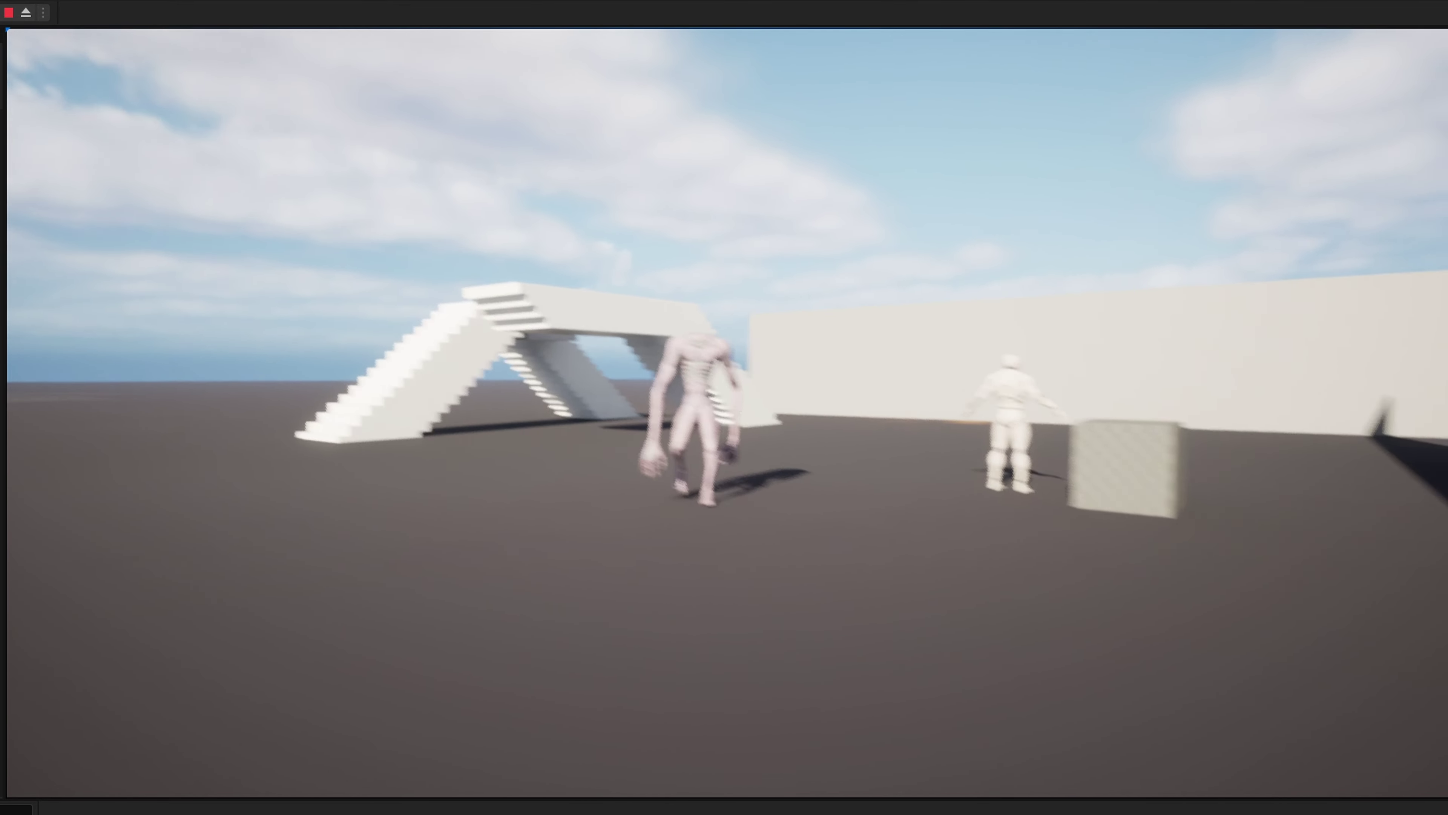
{"action": "key", "text": "w"}
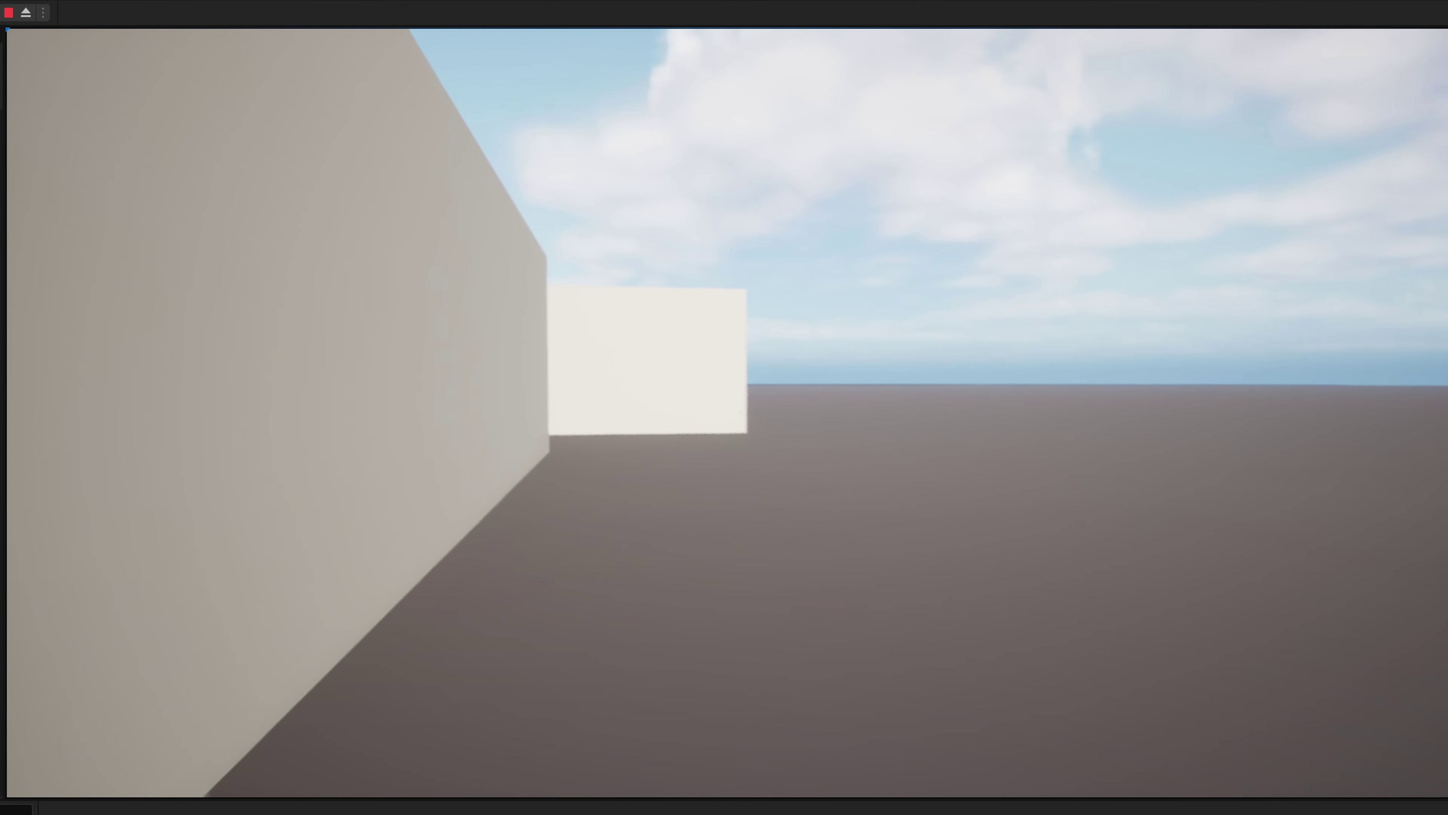
{"action": "key", "text": "w"}
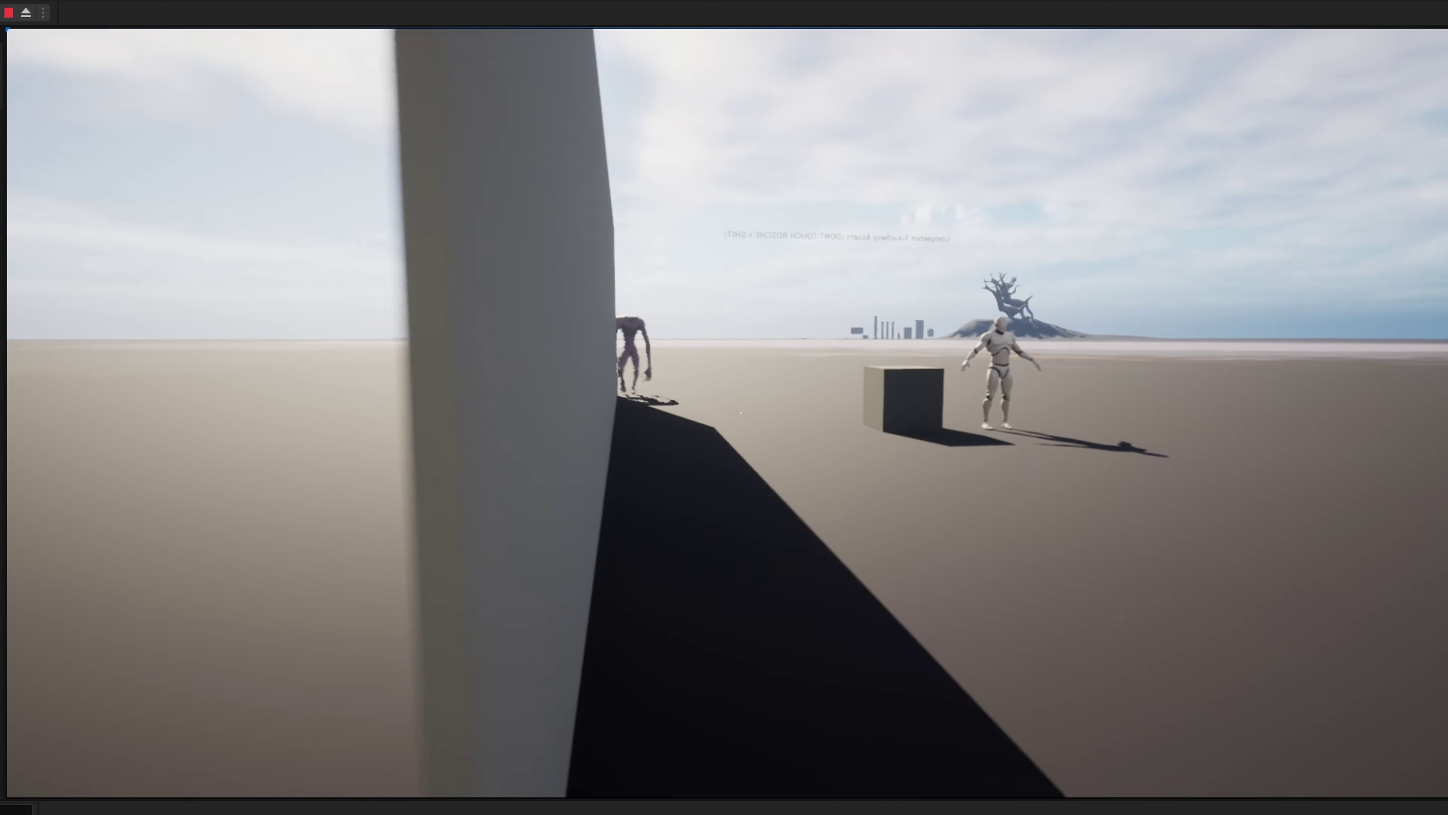
{"action": "key", "text": "s"}
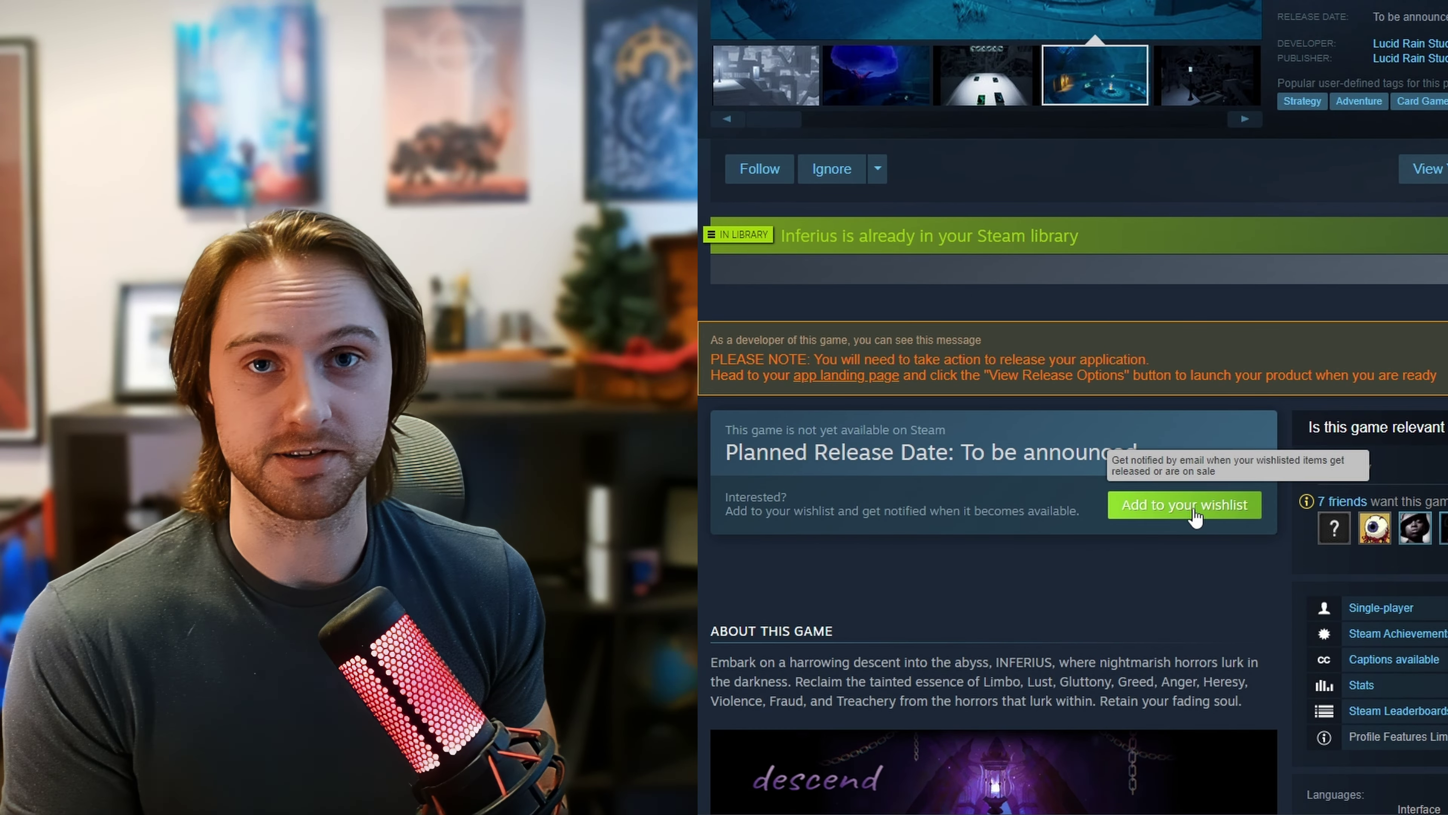
- Switch to the Inferius store page on Steam and look through its wishlist and About This Game sections
{"action": "left_click", "coordinate": [1192, 508]}
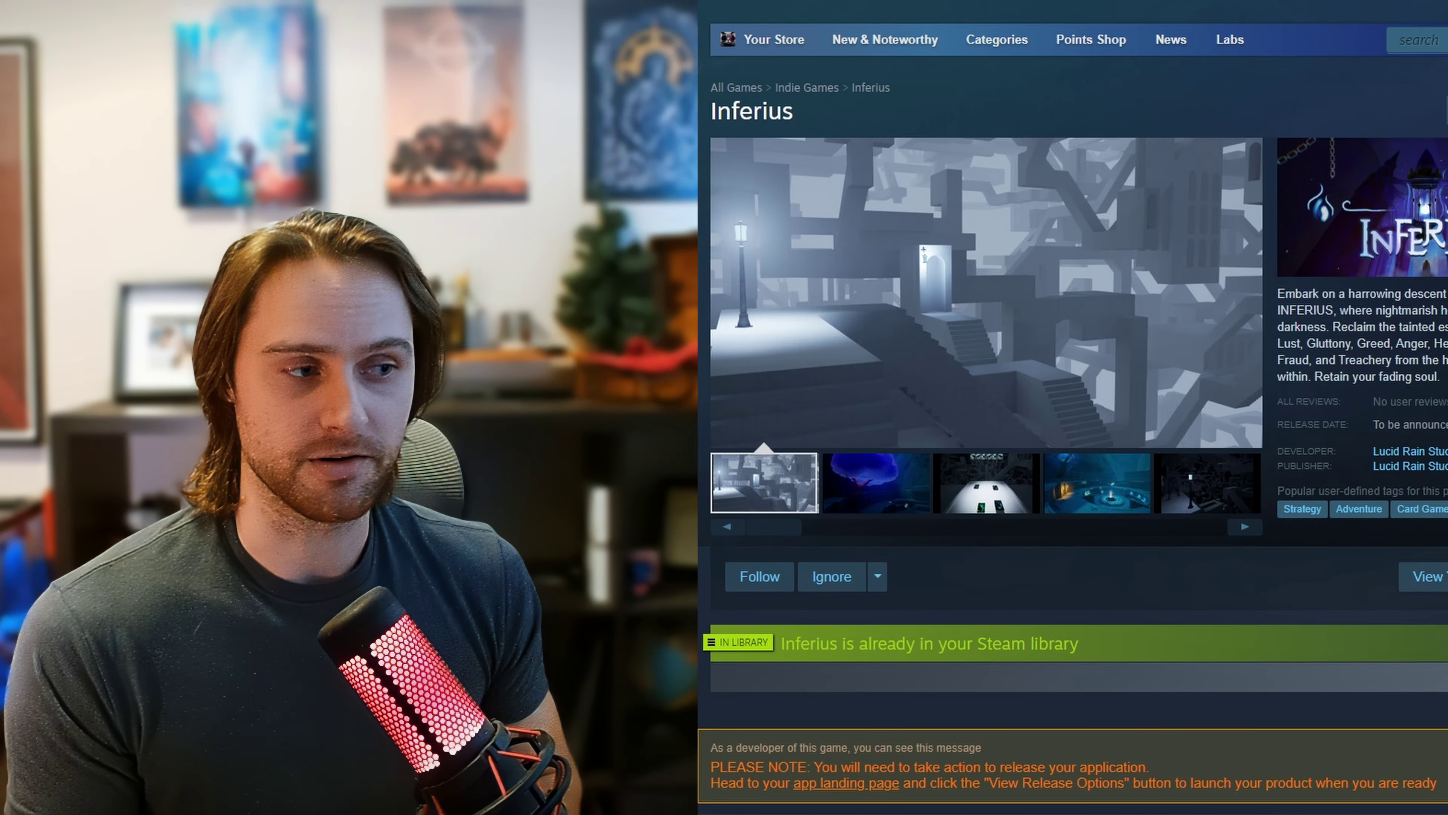
{"action": "scroll", "coordinate": [1072, 399], "scroll_direction": "down", "scroll_amount": 2}
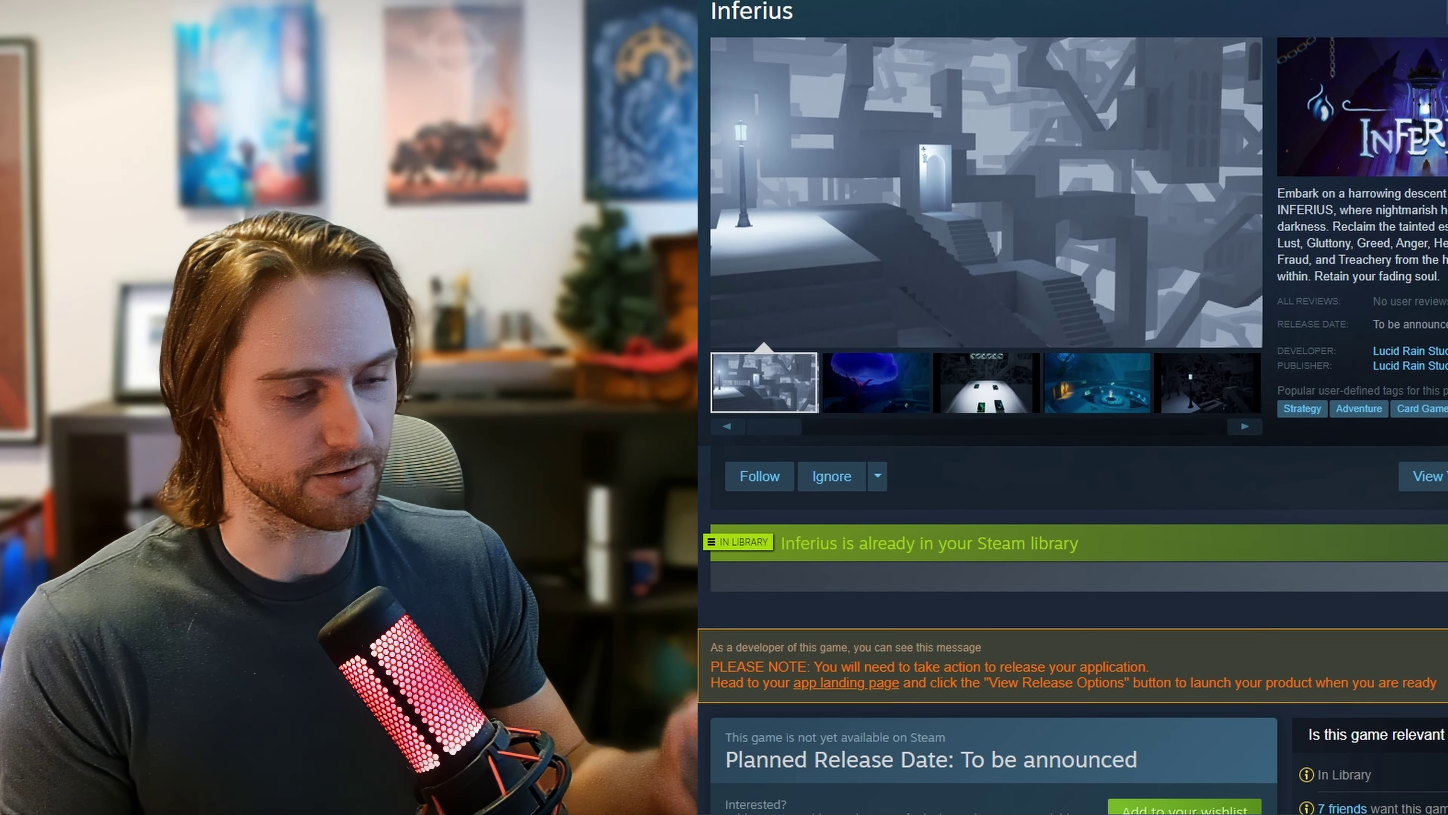
{"action": "scroll", "coordinate": [1072, 399], "scroll_direction": "down", "scroll_amount": 4}
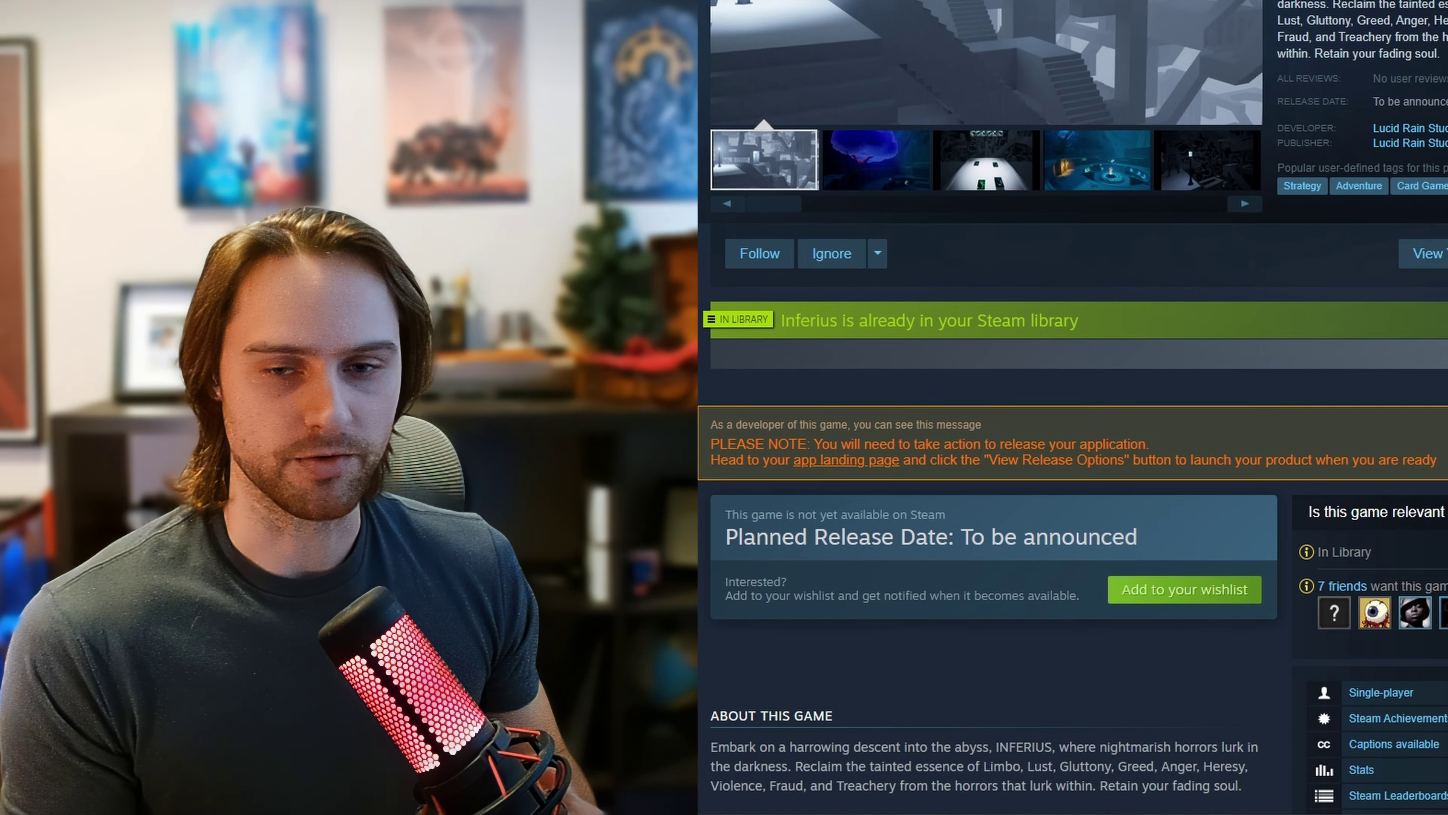
{"action": "scroll", "coordinate": [1072, 399], "scroll_direction": "down", "scroll_amount": 6}
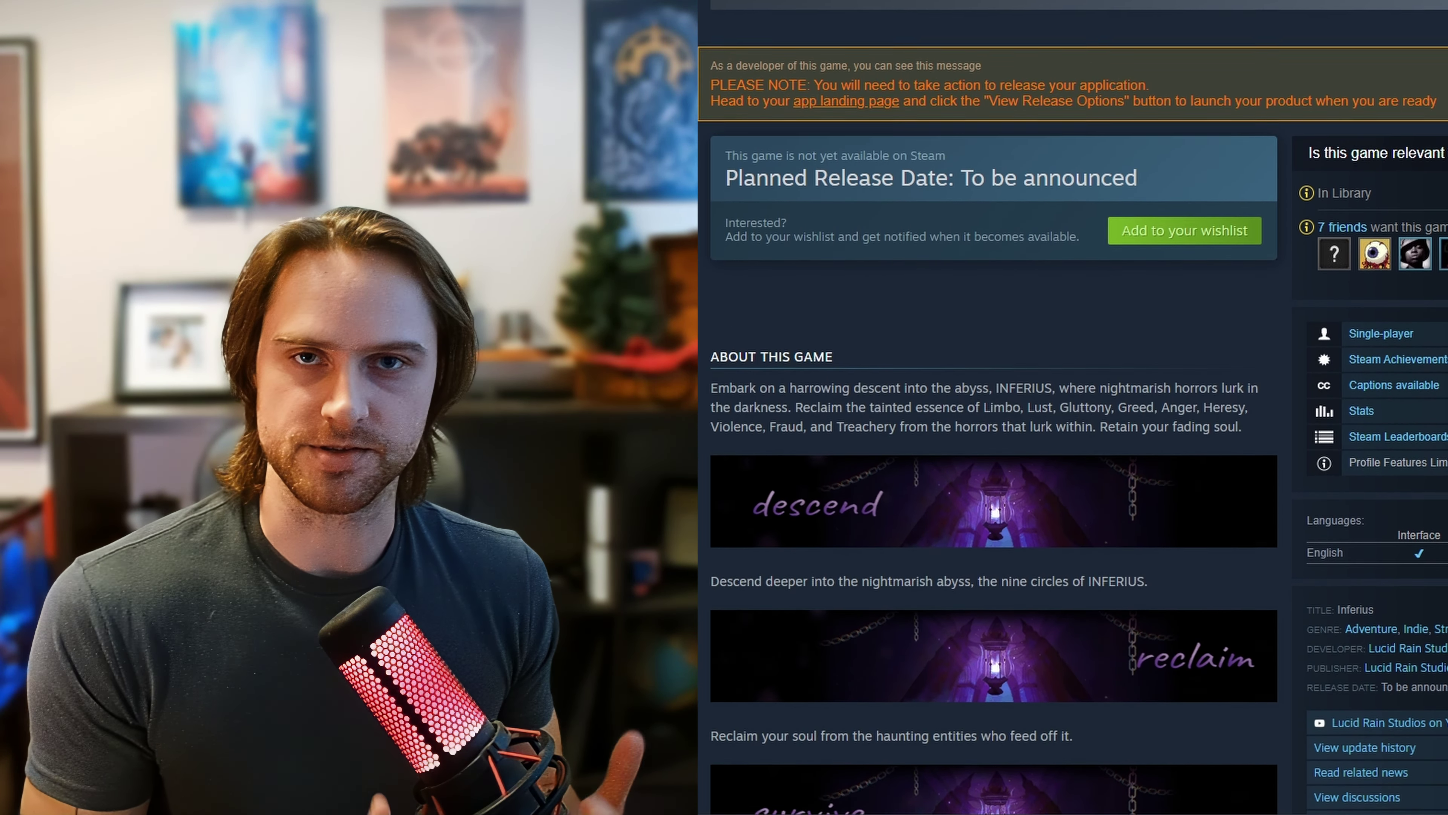